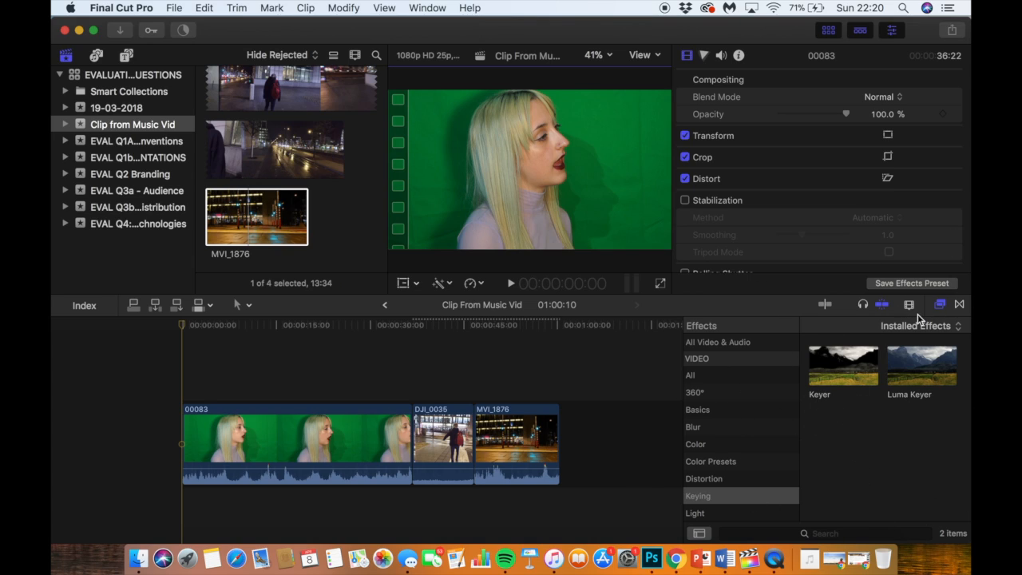
Step: Show the Keying category of the installed video effects and search it for "keyer"
{"action": "left_click", "coordinate": [960, 309]}
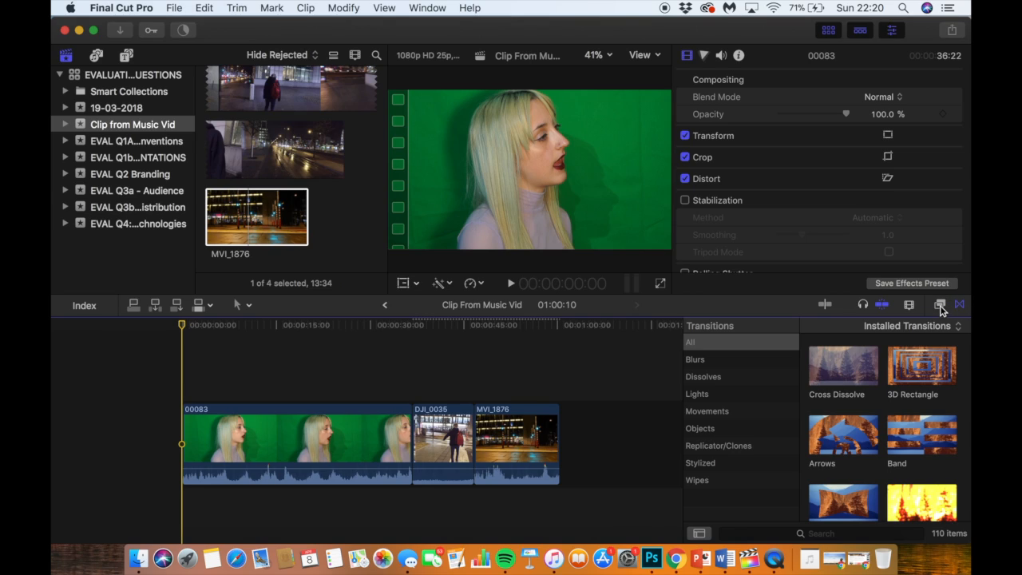
{"action": "left_click", "coordinate": [941, 307]}
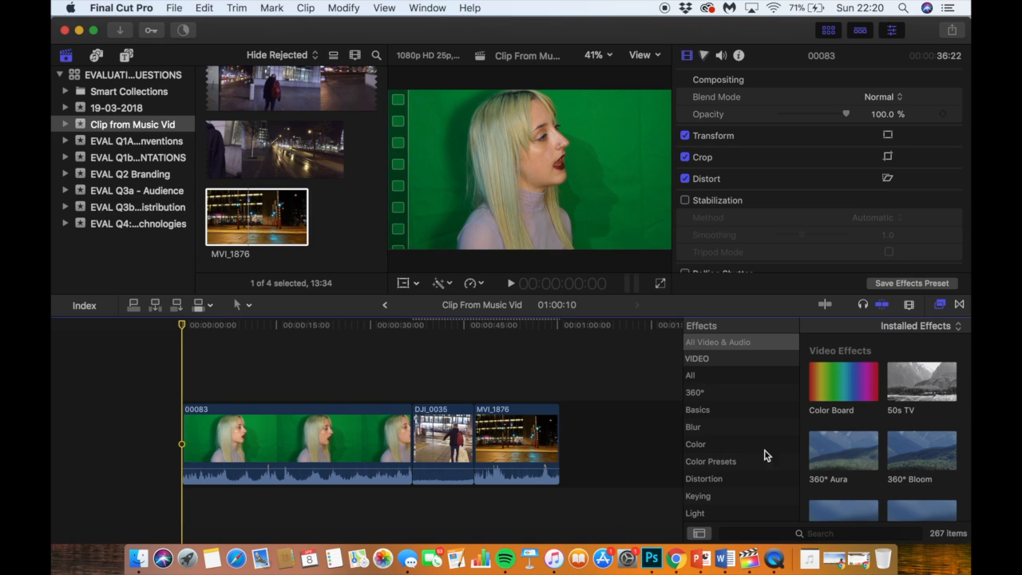
{"action": "scroll", "coordinate": [735, 452], "scroll_direction": "down", "scroll_amount": 2}
{"action": "scroll", "coordinate": [734, 456], "scroll_direction": "down", "scroll_amount": 1}
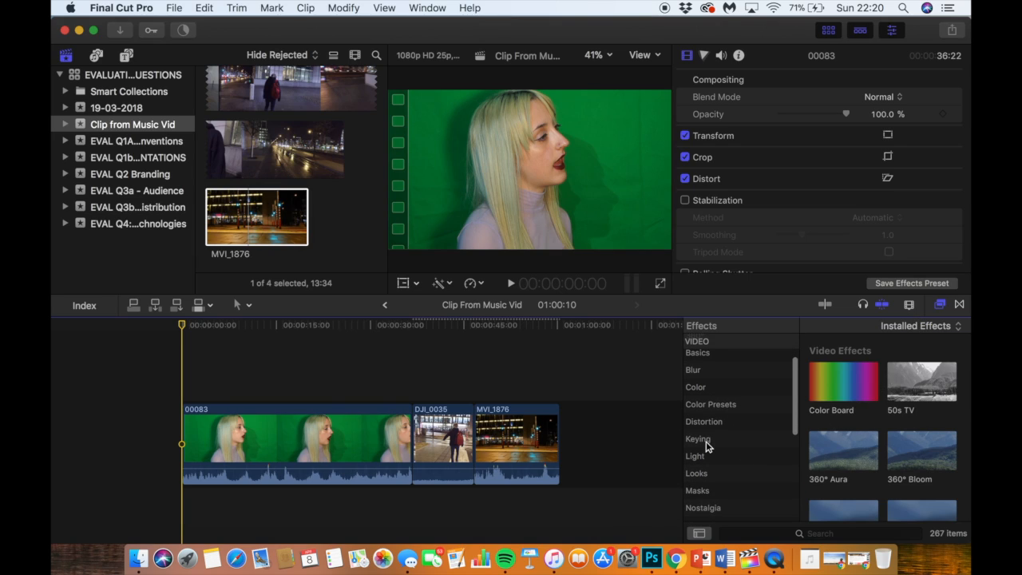
{"action": "left_click", "coordinate": [709, 440]}
{"action": "left_click", "coordinate": [841, 532]}
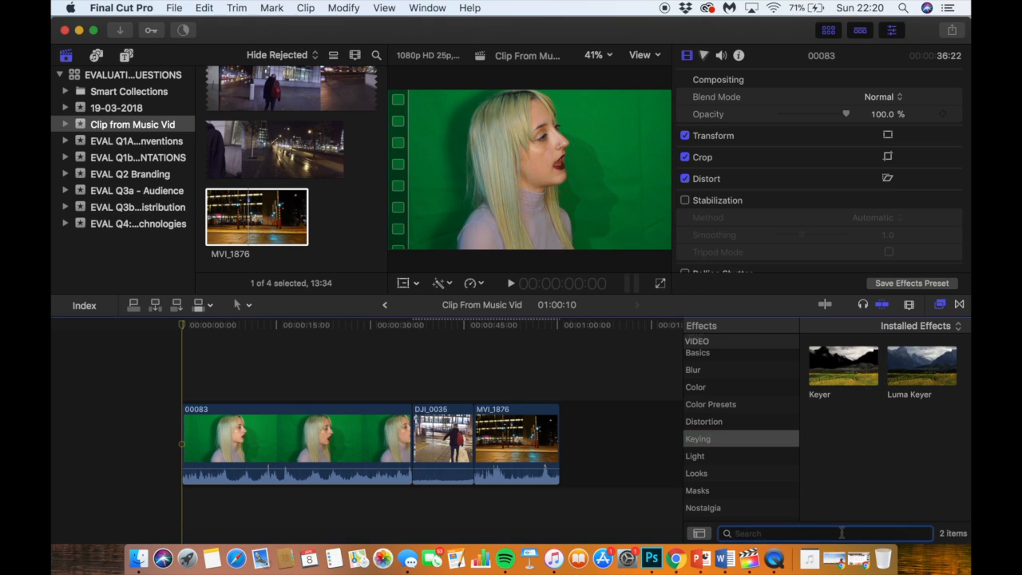
{"action": "type", "text": "keyer"}
Step: Apply the Keyer effect to the green-screen clip 00083 and play the keyed clip from the start of the timeline
{"action": "left_click", "coordinate": [857, 370]}
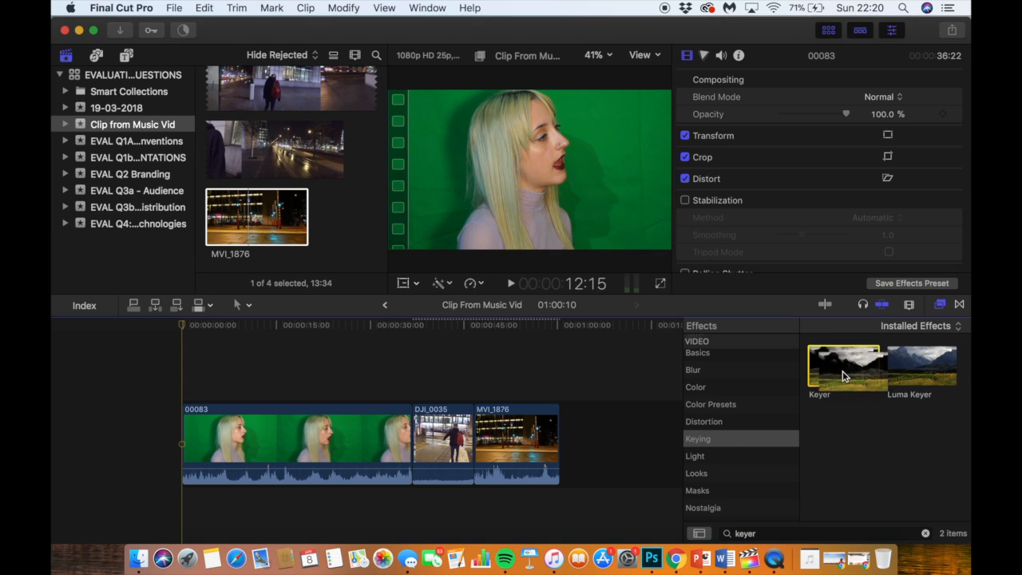
{"action": "left_click_drag", "start_coordinate": [843, 370], "coordinate": [295, 444]}
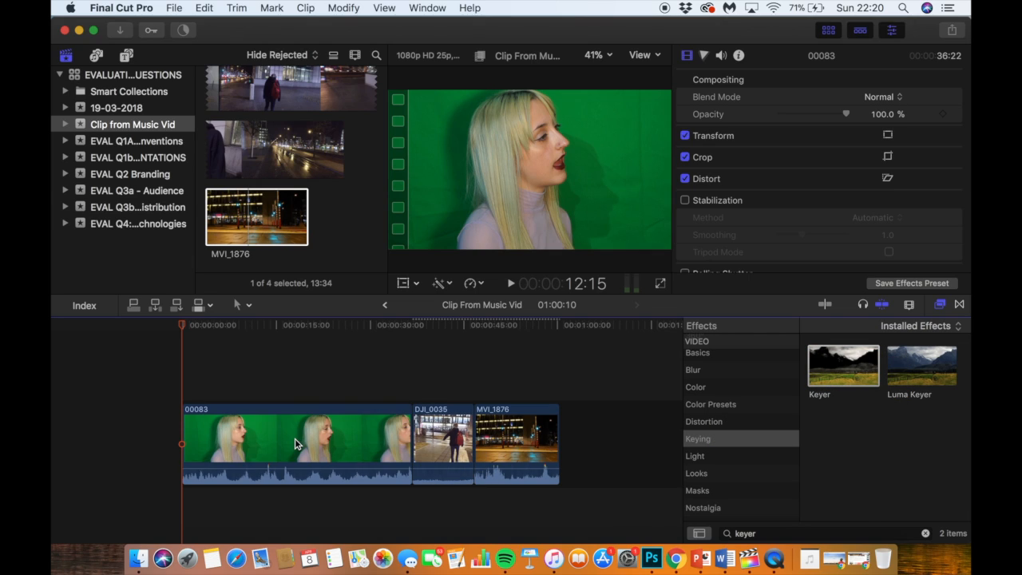
{"action": "left_click", "coordinate": [187, 385]}
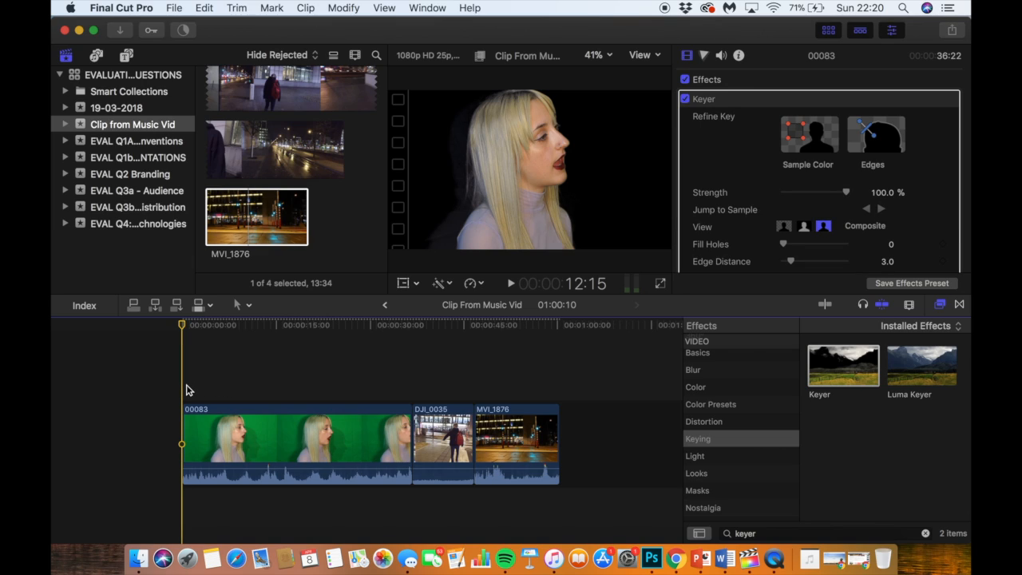
{"action": "key", "text": "space"}
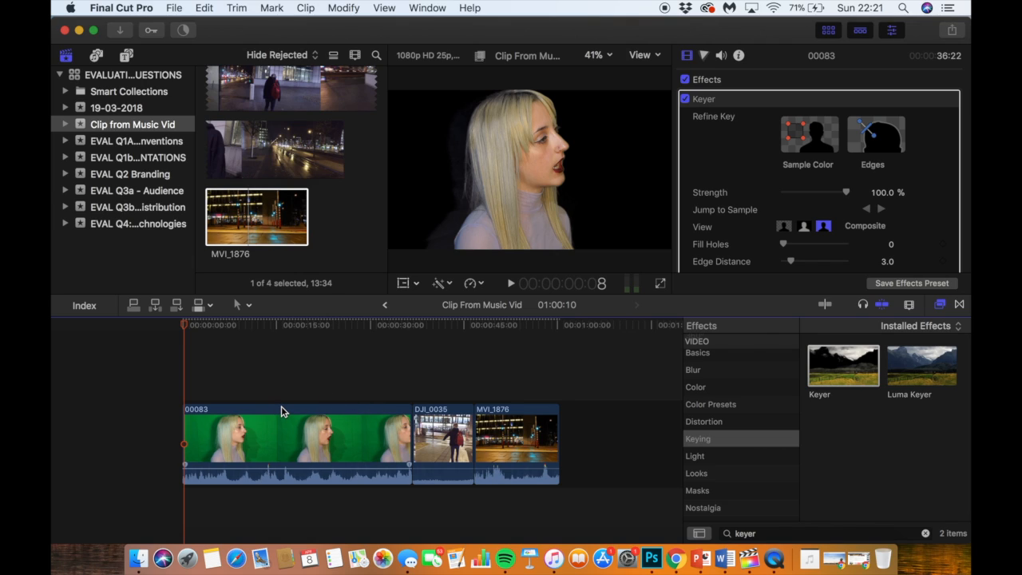
Step: Connect clip MVI_1876 beneath the start of clip 00083 as its background and play the composite from the beginning
{"action": "scroll", "coordinate": [260, 389], "scroll_direction": "left", "scroll_amount": 1}
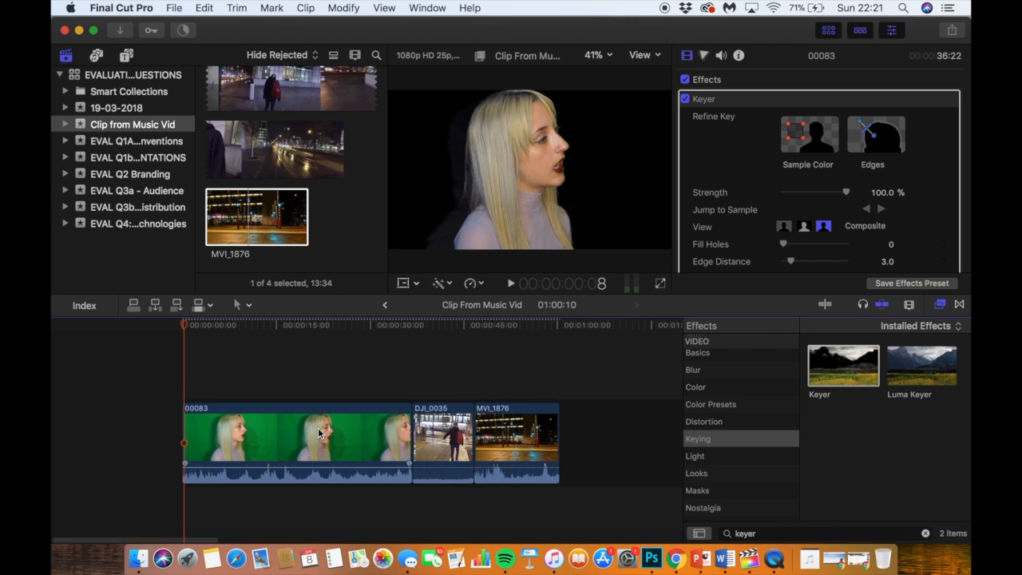
{"action": "scroll", "coordinate": [258, 404], "scroll_direction": "down", "scroll_amount": 1}
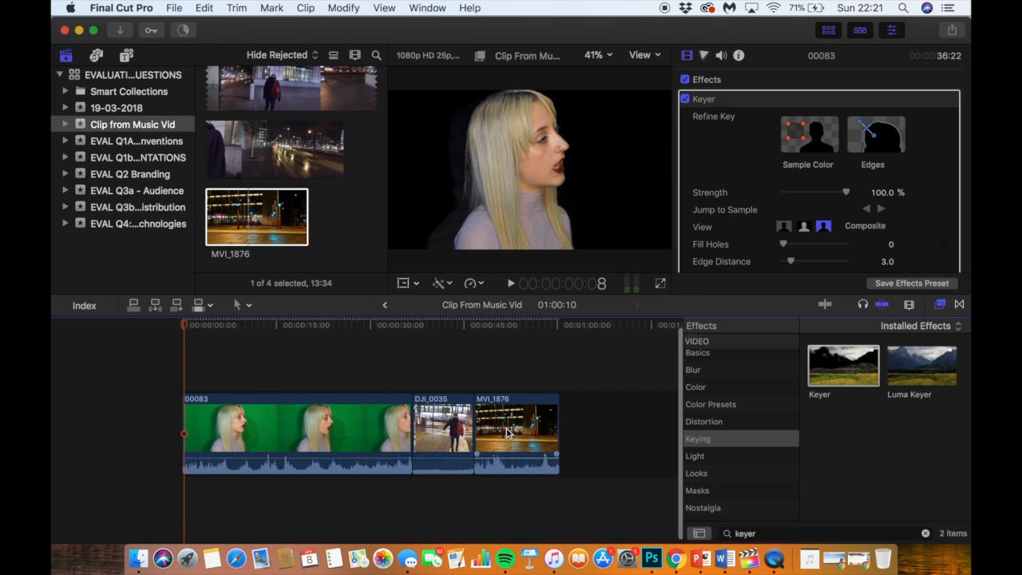
{"action": "left_click_drag", "start_coordinate": [508, 431], "coordinate": [193, 515]}
{"action": "left_click", "coordinate": [179, 377]}
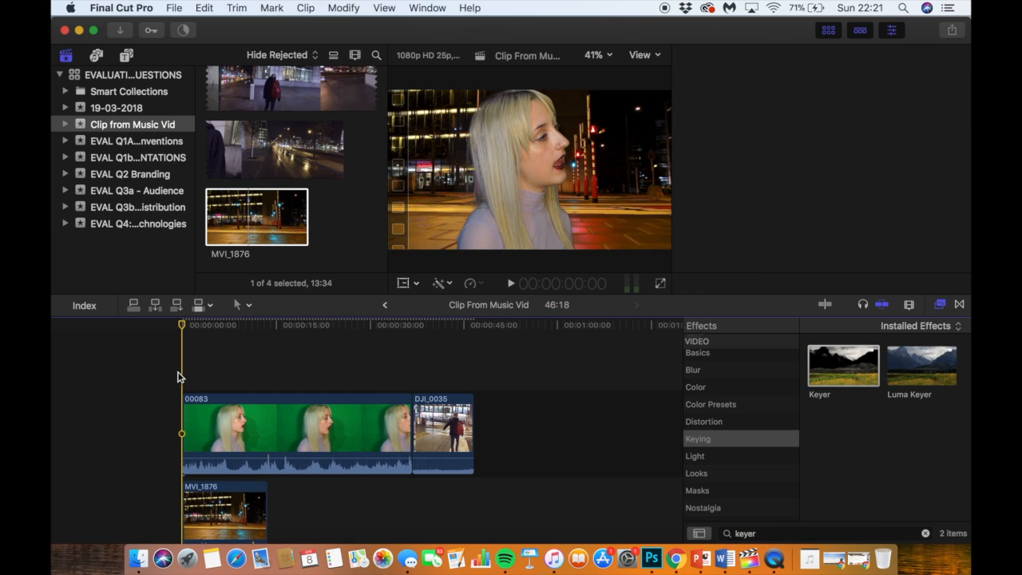
{"action": "key", "text": "space"}
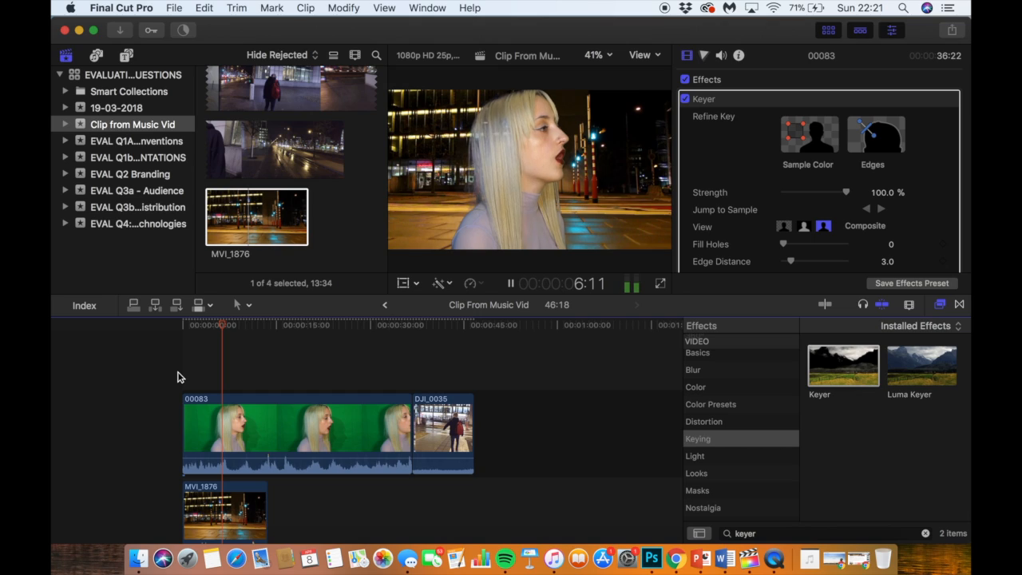
{"action": "key", "text": "space"}
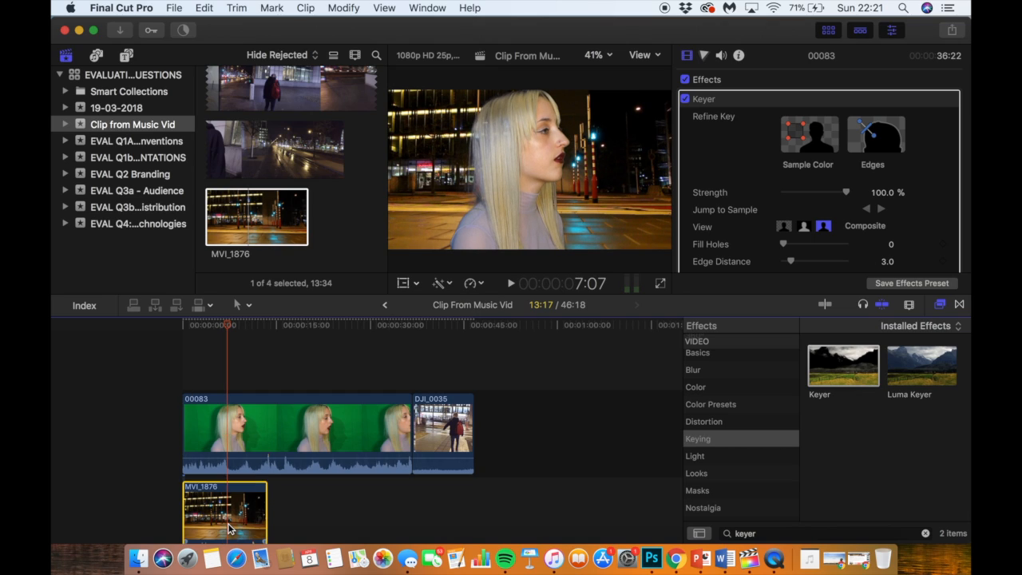
Step: Move clip MVI_1876 back into the main storyline directly after DJI_0035
{"action": "left_click_drag", "start_coordinate": [236, 527], "coordinate": [519, 445]}
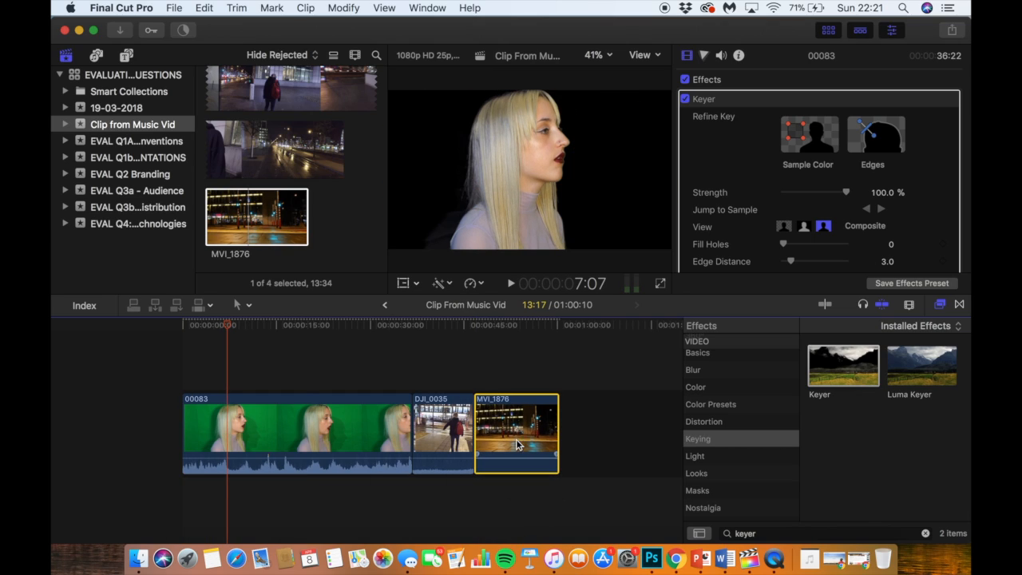
{"action": "left_click", "coordinate": [475, 381]}
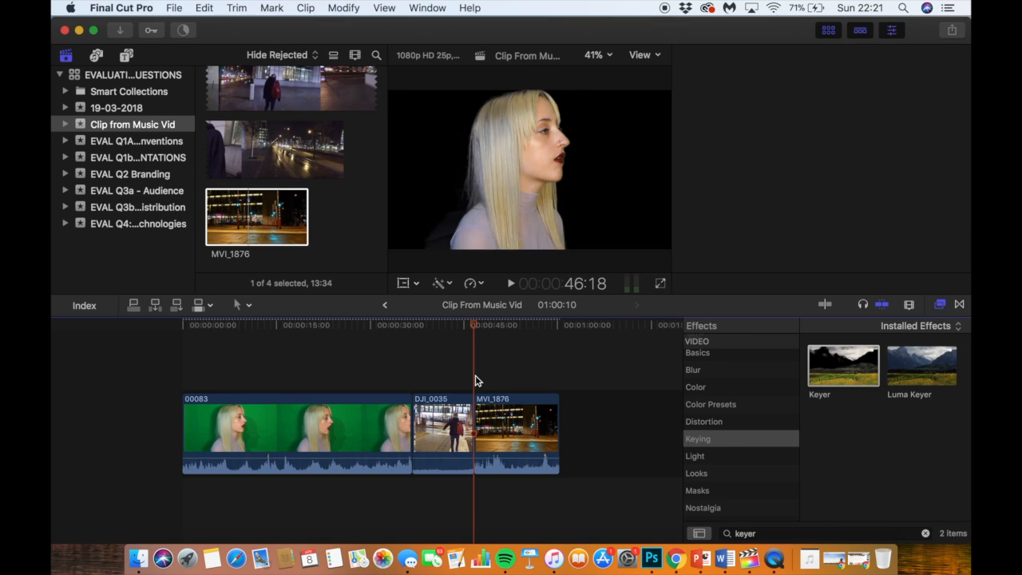
Step: Split clip 00083 at about 31:24 with the Blade tool and return to the Select tool
{"action": "left_click", "coordinate": [410, 376]}
{"action": "left_click", "coordinate": [382, 368]}
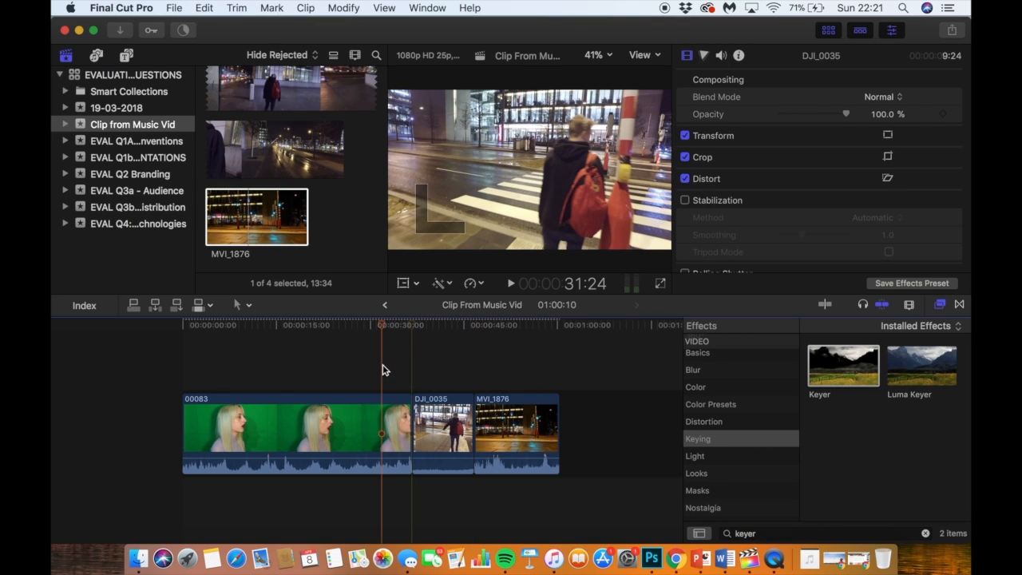
{"action": "left_click", "coordinate": [251, 309]}
{"action": "left_click", "coordinate": [242, 307]}
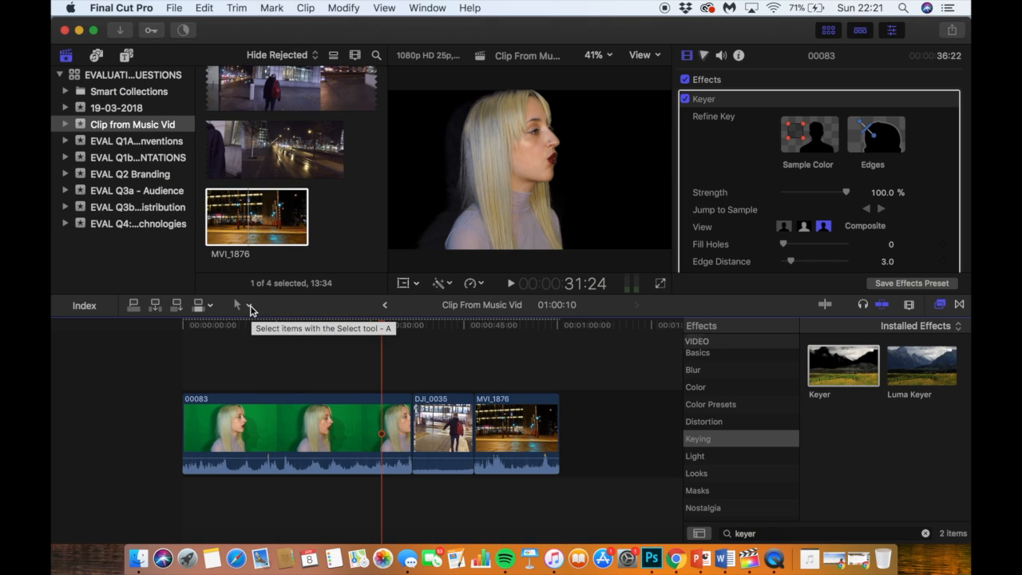
{"action": "left_click", "coordinate": [250, 306]}
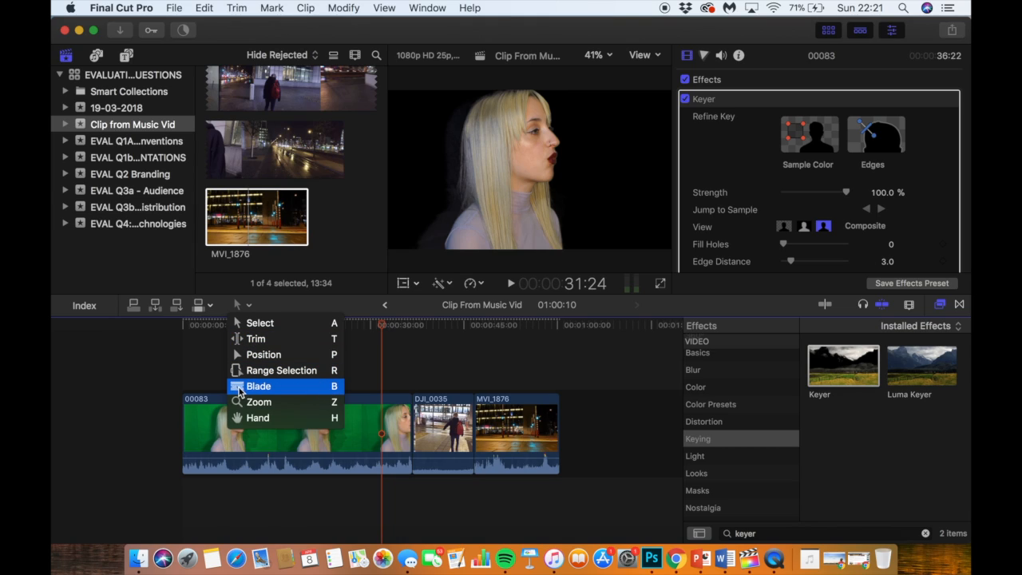
{"action": "left_click", "coordinate": [335, 387]}
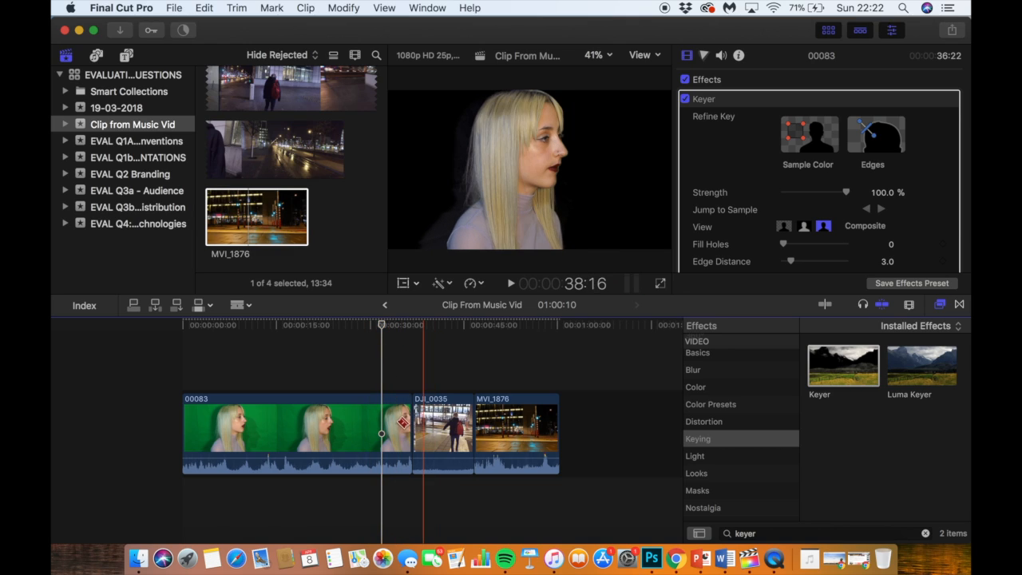
{"action": "left_click", "coordinate": [385, 423]}
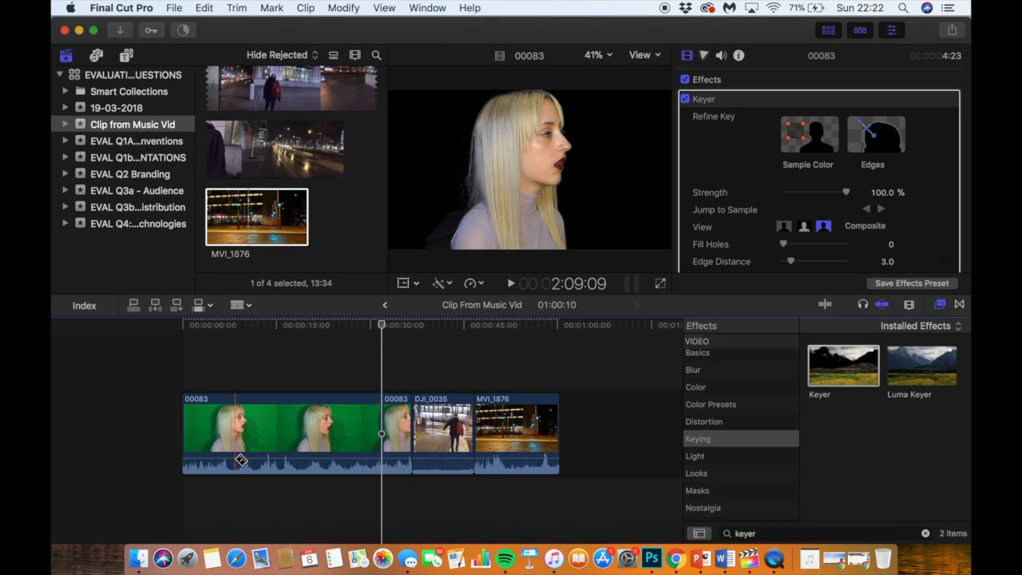
{"action": "key", "text": "a"}
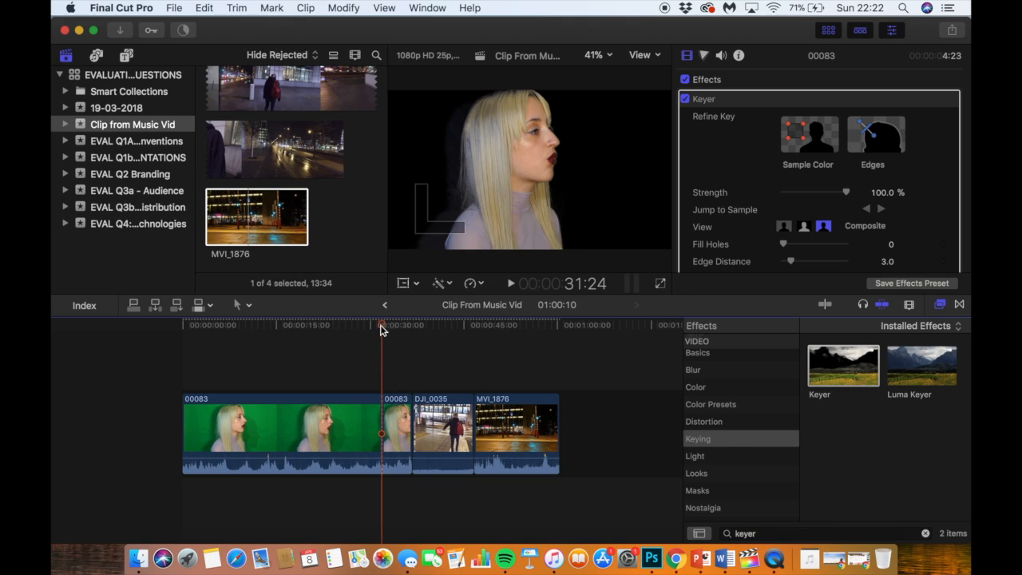
{"action": "left_click", "coordinate": [460, 346]}
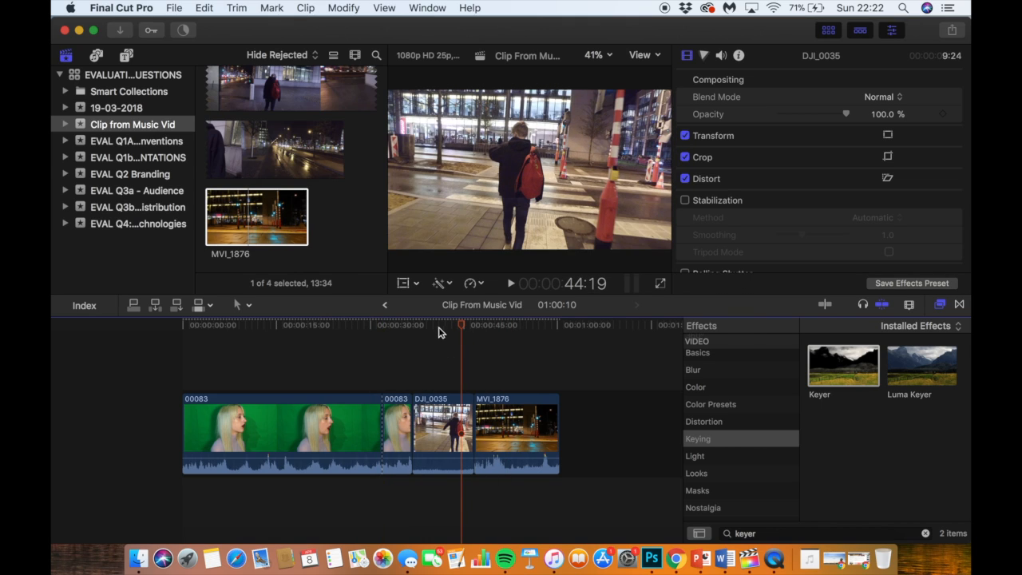
{"action": "left_click", "coordinate": [384, 326]}
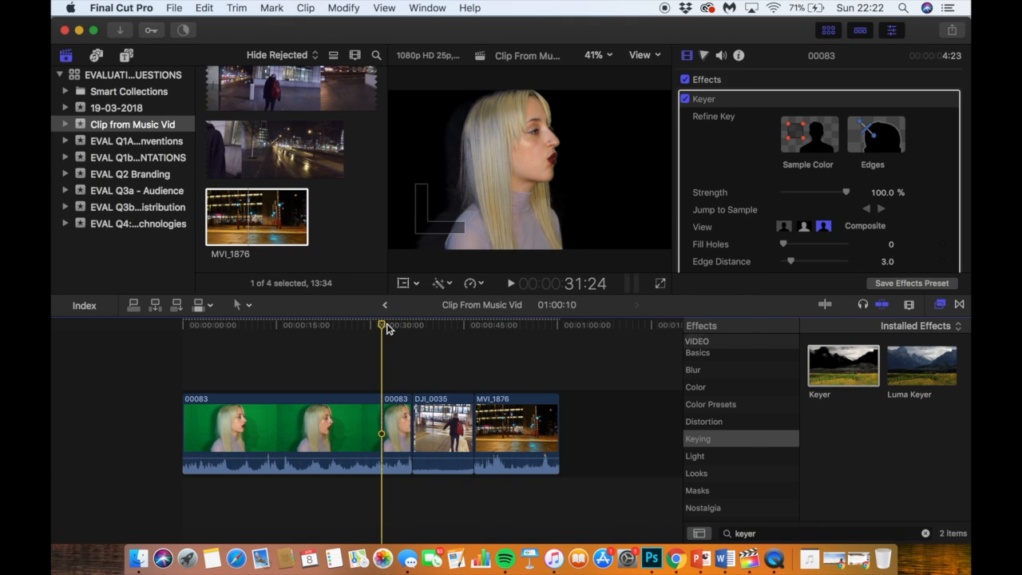
{"action": "key", "text": "super+equal"}
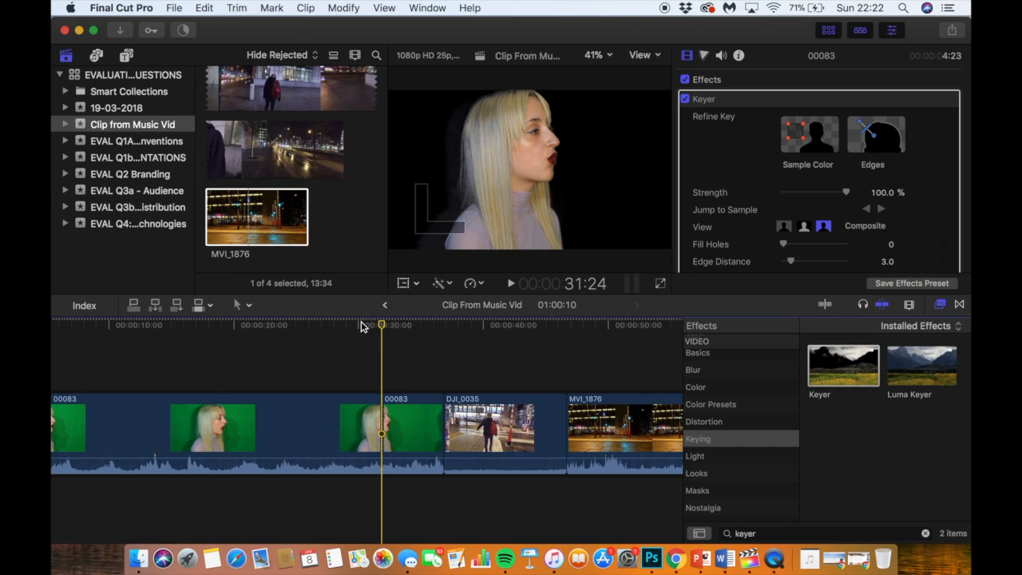
{"action": "left_click", "coordinate": [247, 306]}
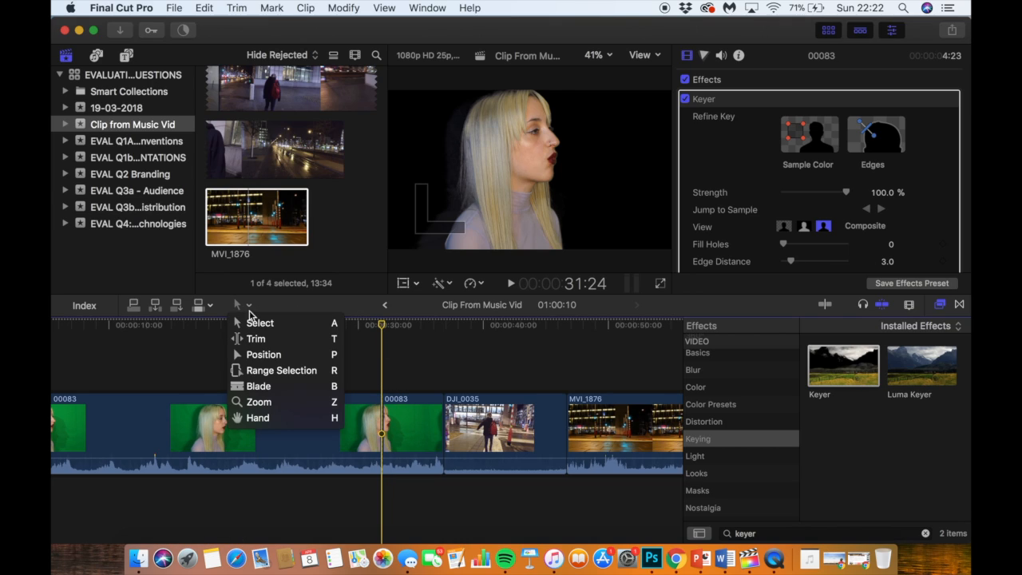
{"action": "left_click", "coordinate": [292, 324]}
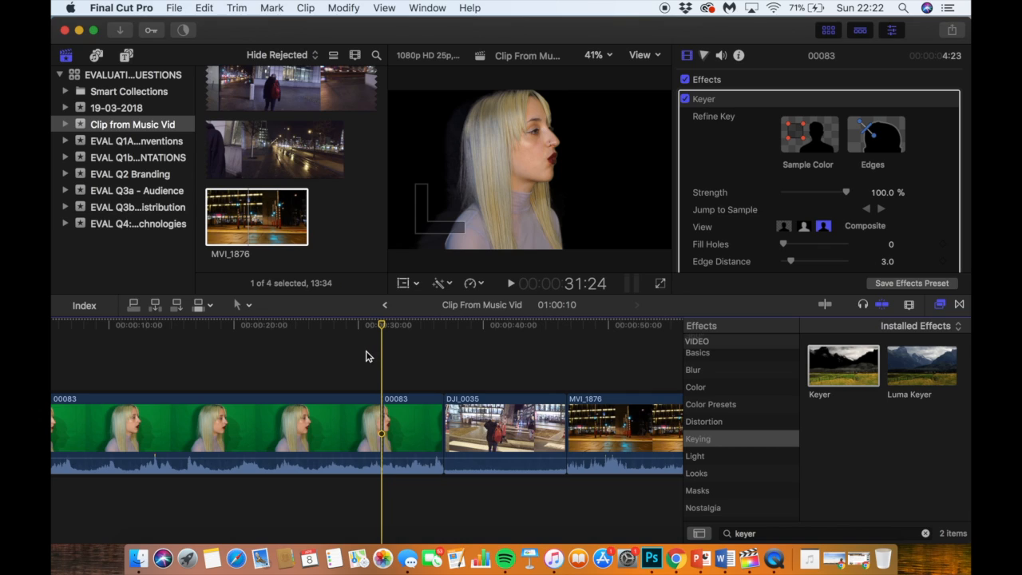
{"action": "key", "text": "b"}
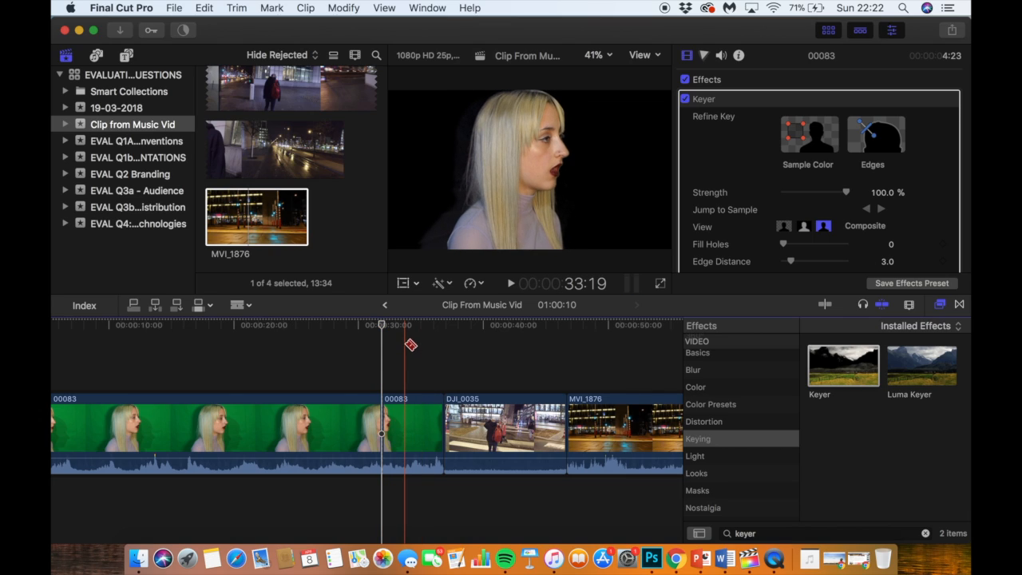
{"action": "key", "text": "a"}
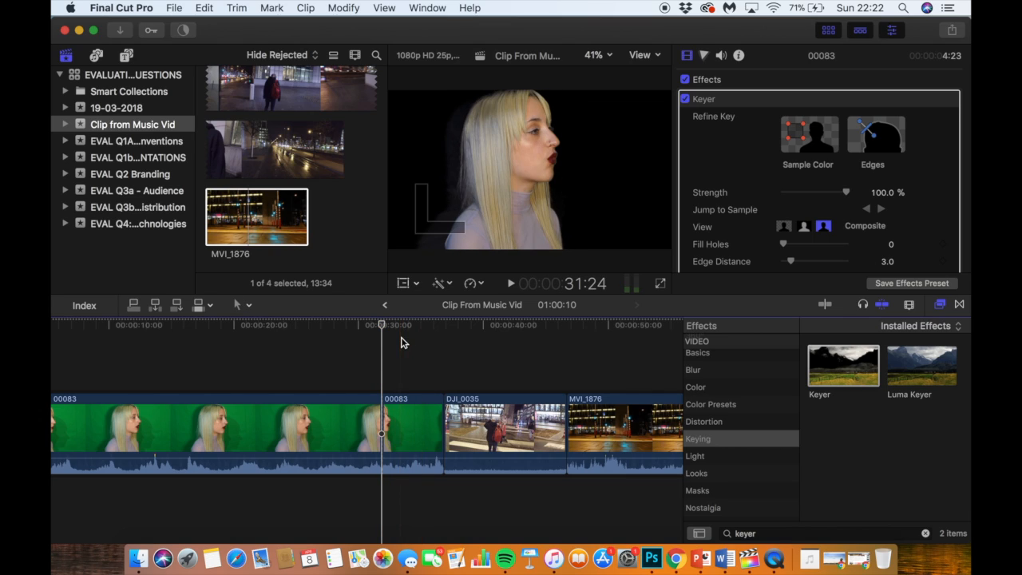
{"action": "left_click", "coordinate": [249, 306]}
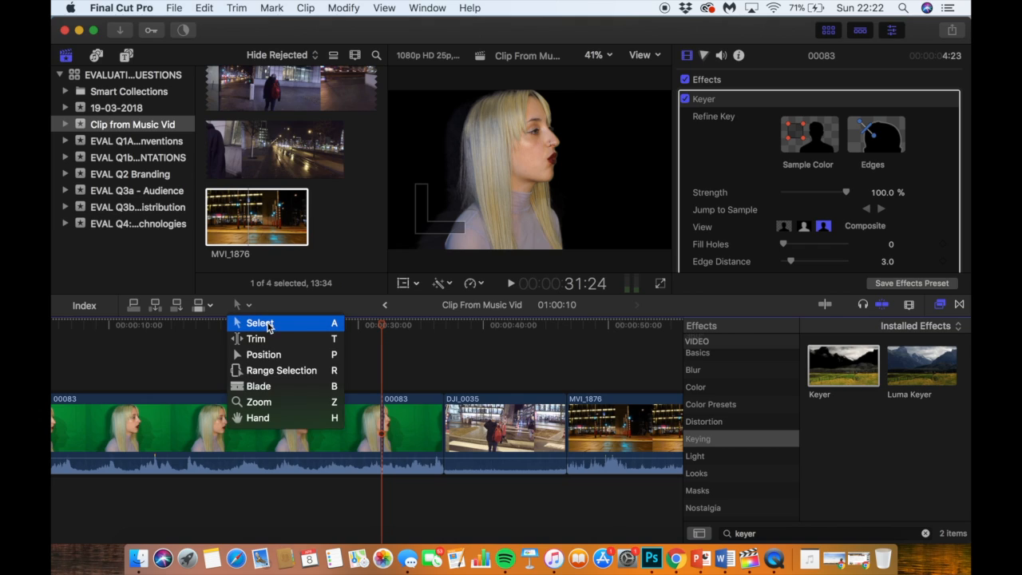
{"action": "left_click", "coordinate": [385, 368]}
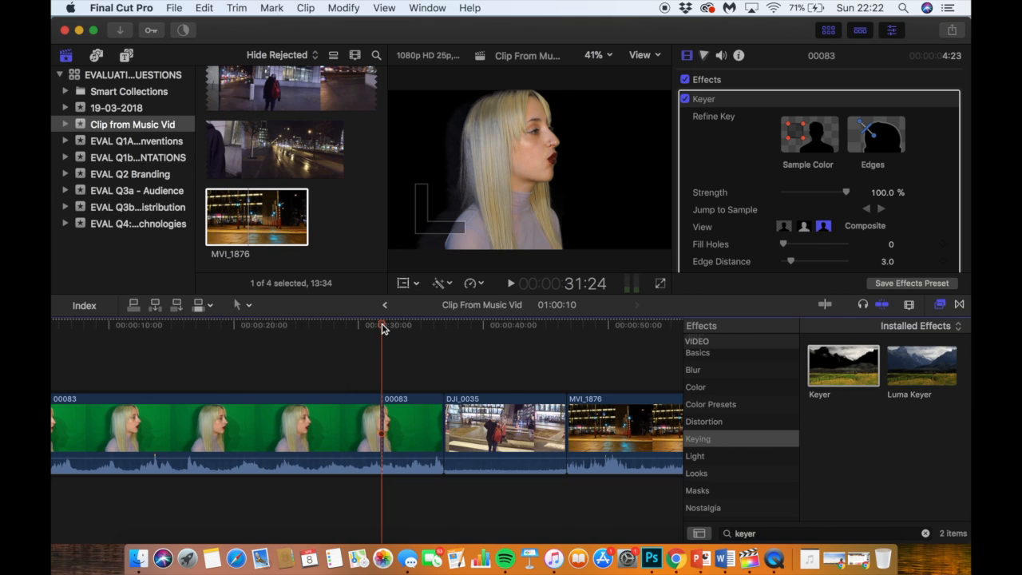
{"action": "mouse_move", "coordinate": [382, 327]}
{"action": "left_mouse_down"}
{"action": "mouse_move", "coordinate": [436, 328]}
{"action": "mouse_move", "coordinate": [372, 329]}
{"action": "left_mouse_up"}
Step: Undo the blade cut in clip 00083 and place the playhead at the end of MVI_1876
{"action": "scroll", "coordinate": [372, 336], "scroll_direction": "right", "scroll_amount": 5}
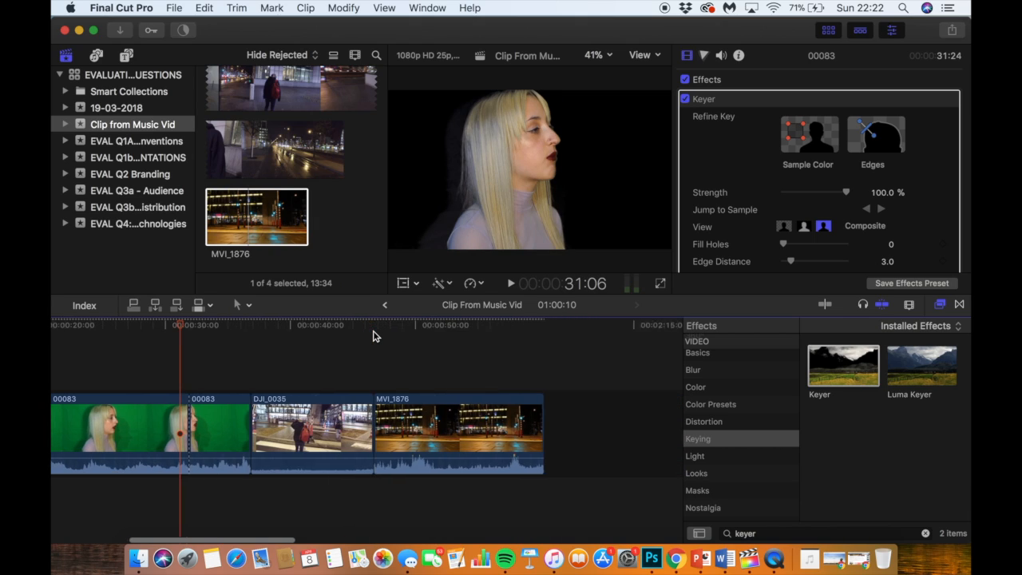
{"action": "left_click", "coordinate": [526, 380]}
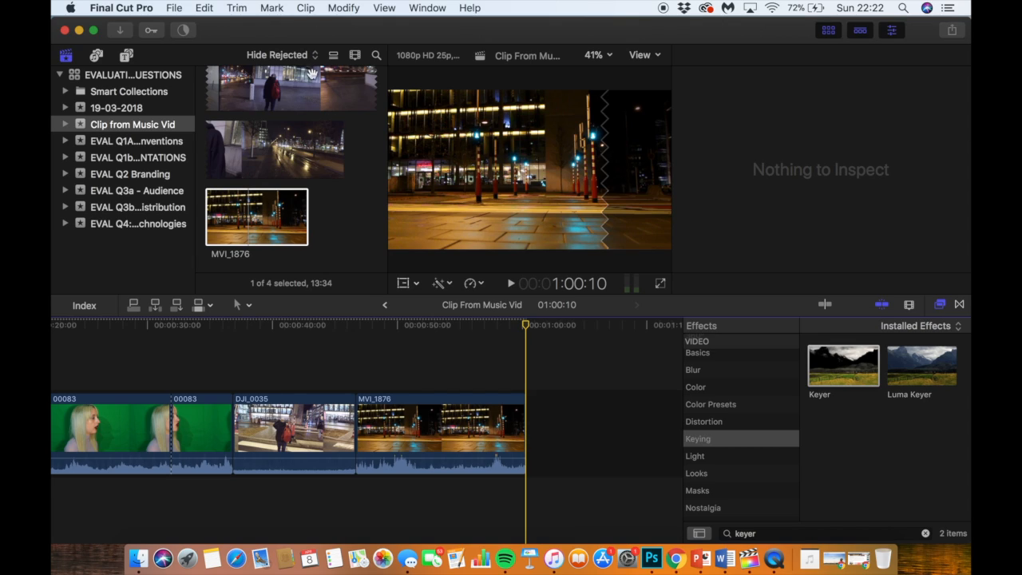
{"action": "left_click", "coordinate": [205, 9]}
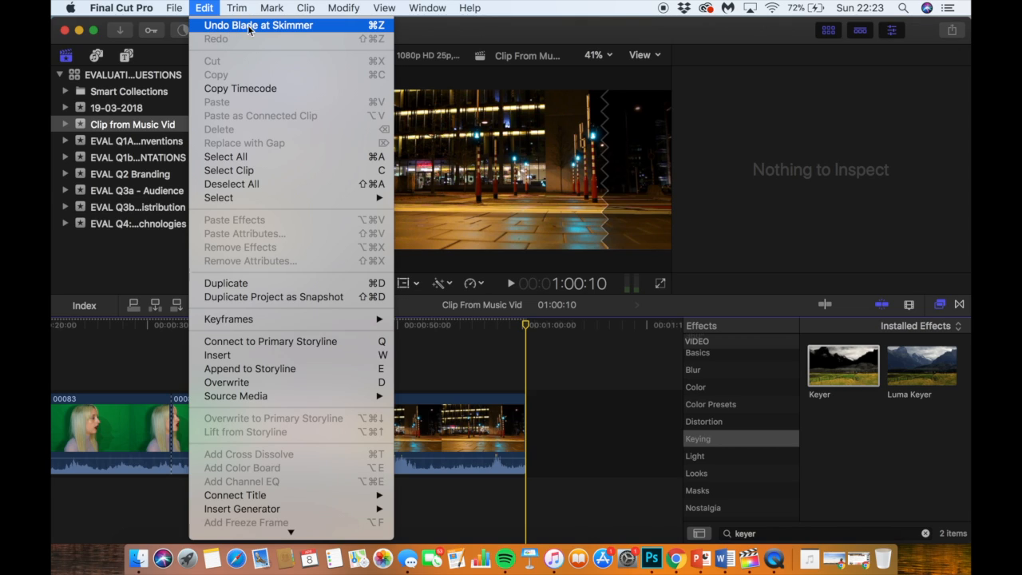
{"action": "left_click", "coordinate": [244, 26]}
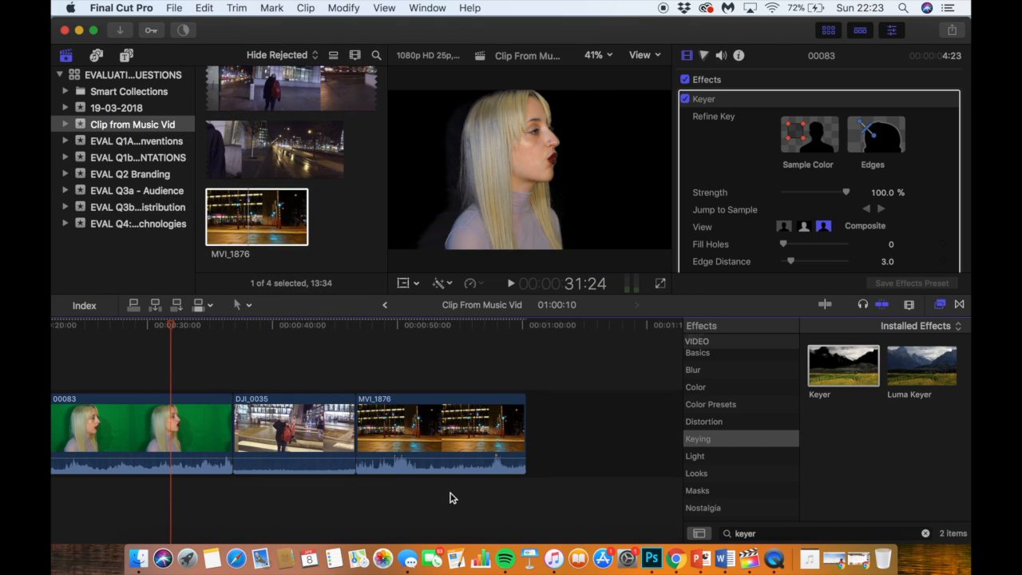
{"action": "left_click", "coordinate": [527, 385]}
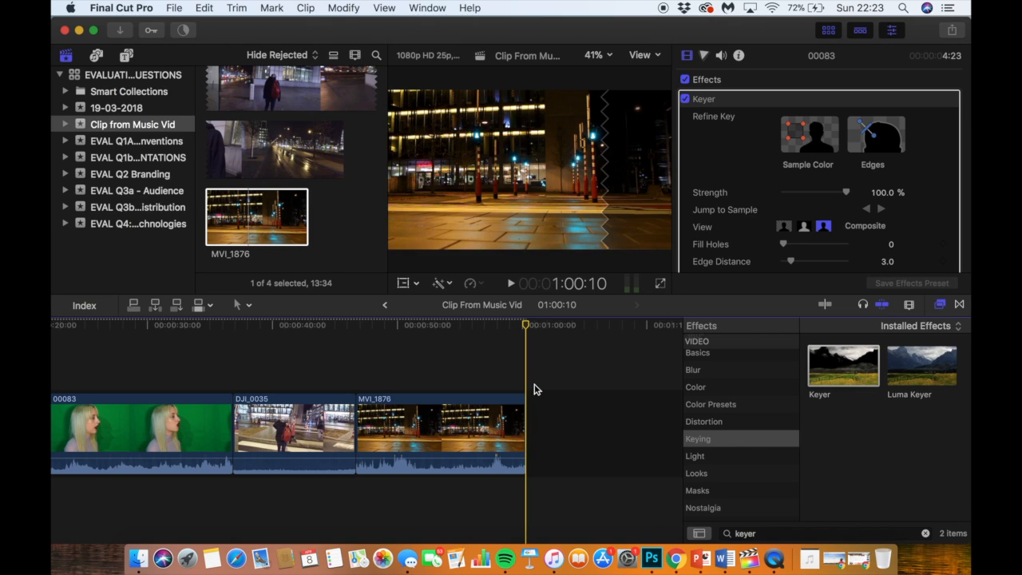
Step: Undo the move of clip MVI_1876 into the main storyline and redo it
{"action": "key", "text": "super+z"}
{"action": "scroll", "coordinate": [432, 410], "scroll_direction": "down", "scroll_amount": 2}
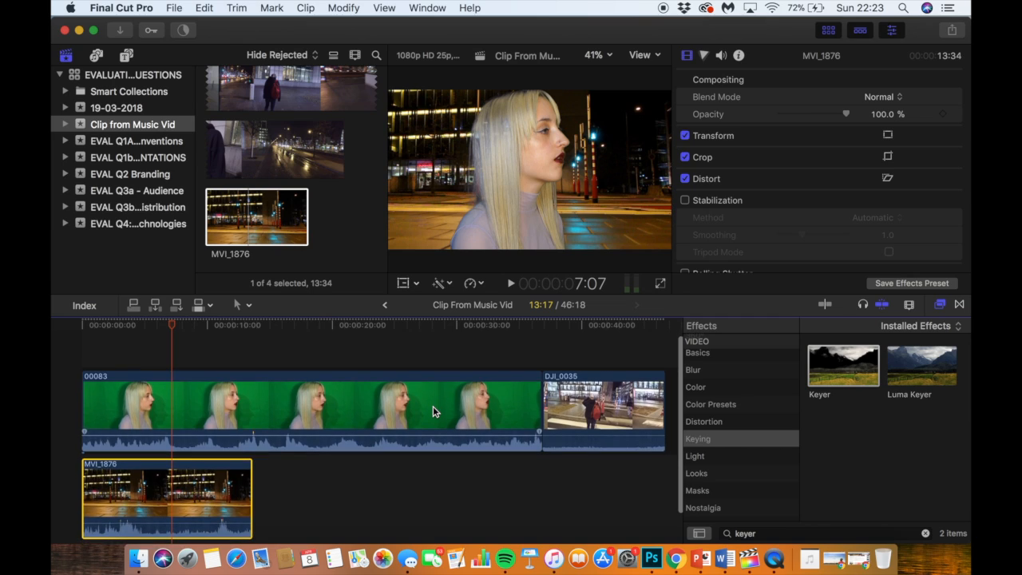
{"action": "left_click", "coordinate": [205, 7]}
{"action": "left_click", "coordinate": [227, 35]}
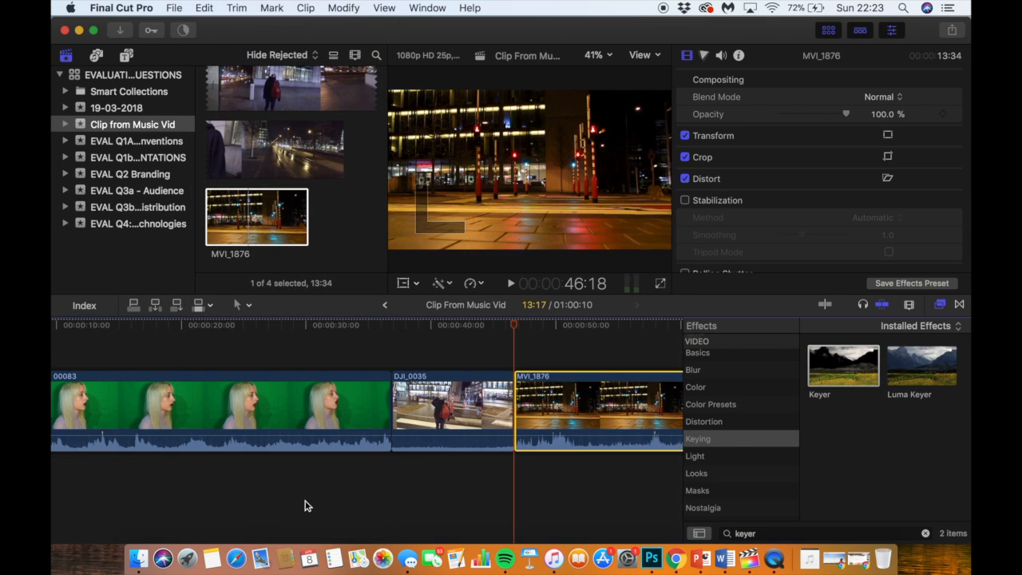
{"action": "scroll", "coordinate": [483, 455], "scroll_direction": "left", "scroll_amount": 5}
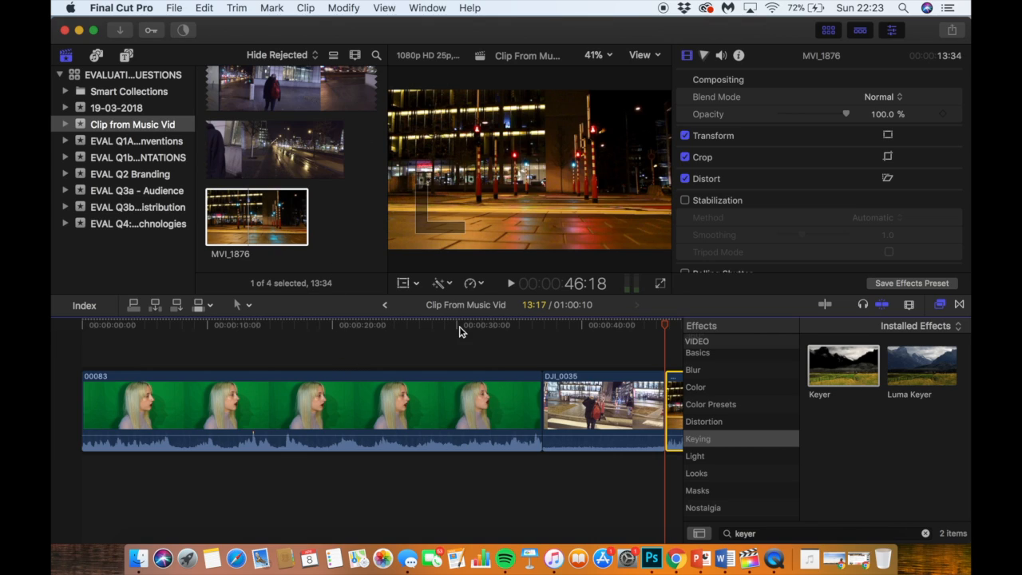
Step: Place the playhead at the end of MVI_1876, review the Record Voiceover options there and close them
{"action": "scroll", "coordinate": [527, 350], "scroll_direction": "right", "scroll_amount": 8}
{"action": "left_click", "coordinate": [523, 359]}
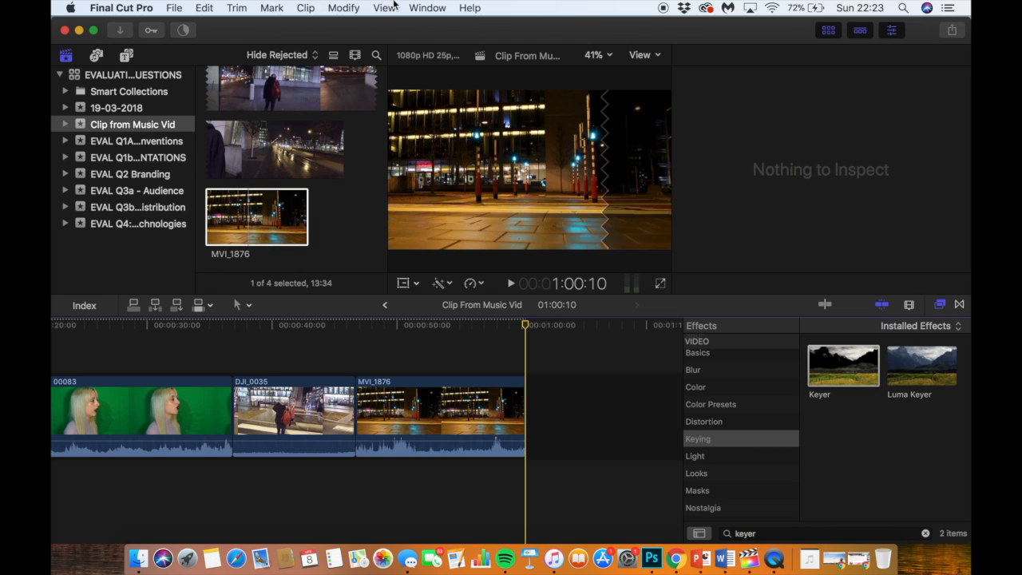
{"action": "left_click", "coordinate": [429, 8]}
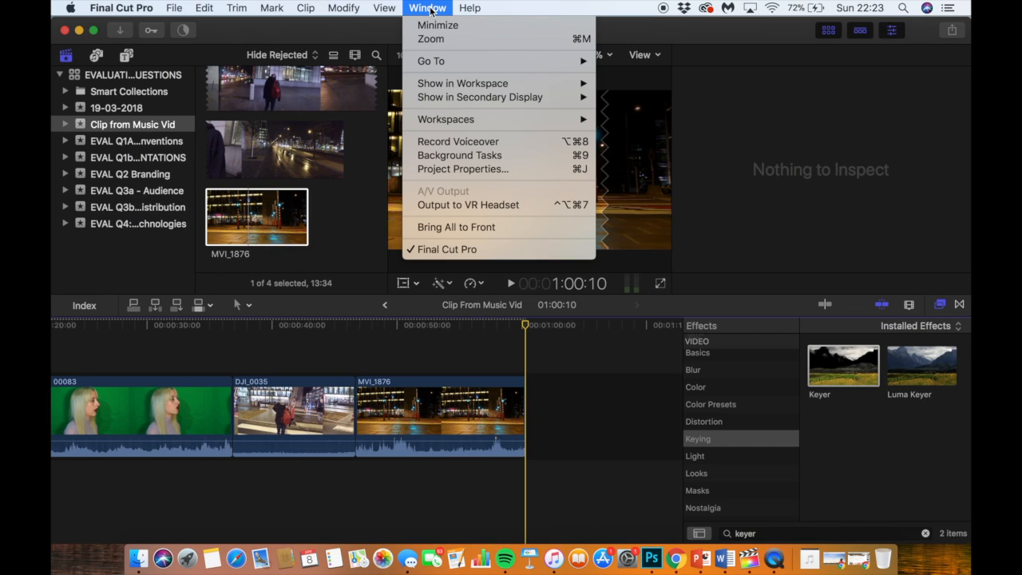
{"action": "left_click", "coordinate": [495, 147]}
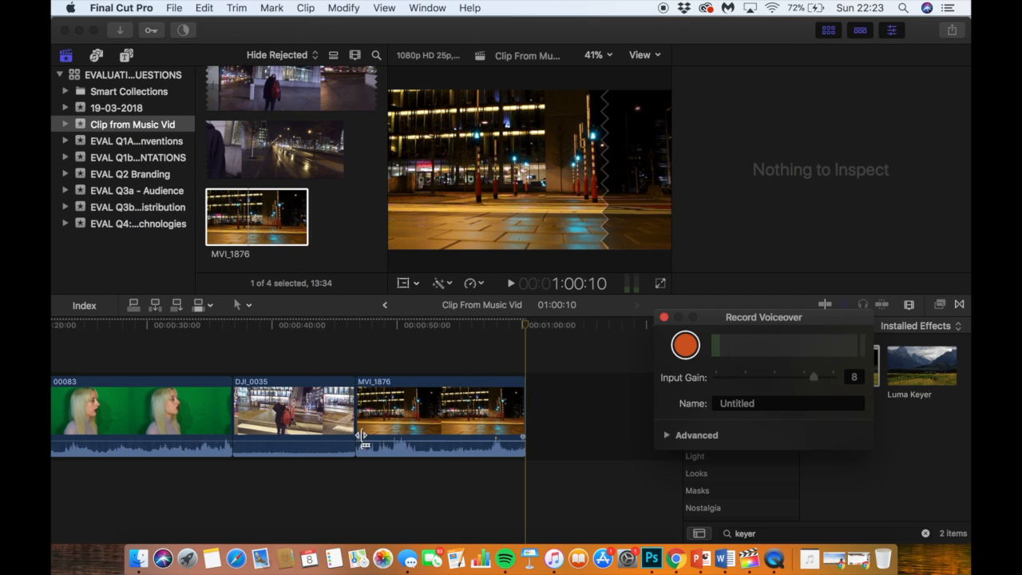
{"action": "scroll", "coordinate": [269, 422], "scroll_direction": "left", "scroll_amount": 4}
{"action": "scroll", "coordinate": [269, 422], "scroll_direction": "right", "scroll_amount": 4}
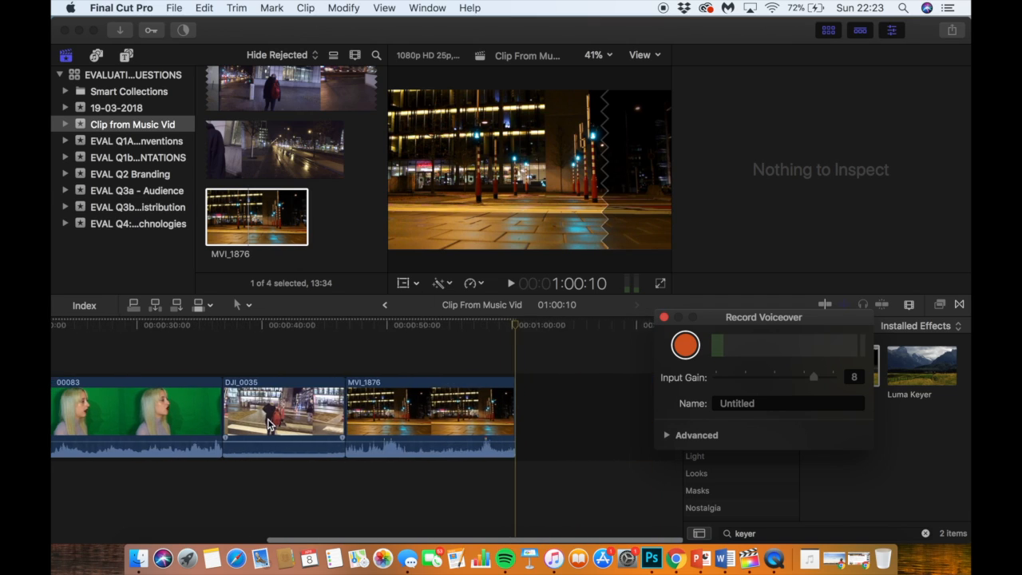
{"action": "left_click", "coordinate": [662, 318]}
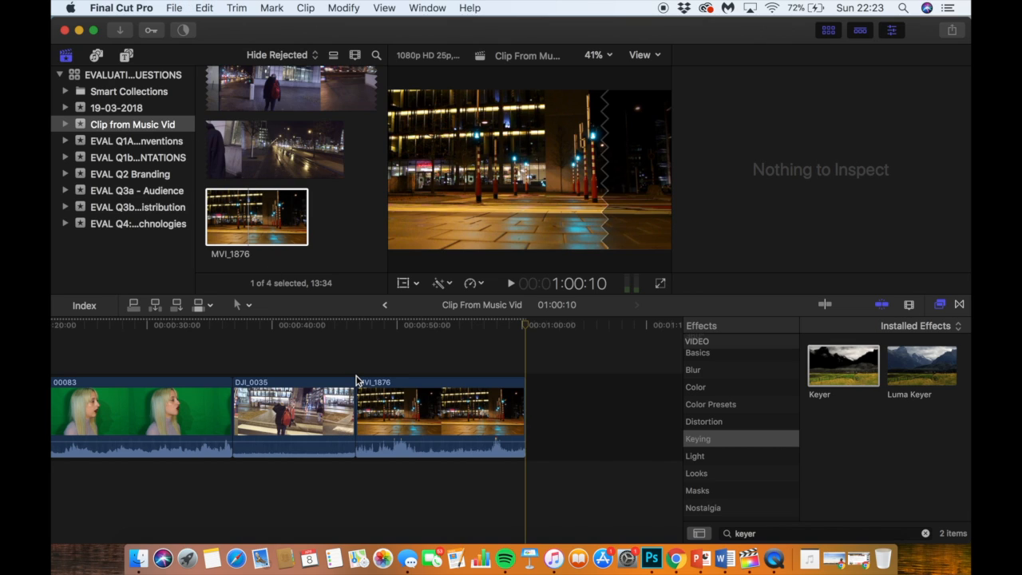
Step: Select all timeline clips, review the Info and Settings for sharing them as a Master File, and cancel the export
{"action": "scroll", "coordinate": [355, 380], "scroll_direction": "left", "scroll_amount": 10}
{"action": "scroll", "coordinate": [250, 344], "scroll_direction": "right", "scroll_amount": 8}
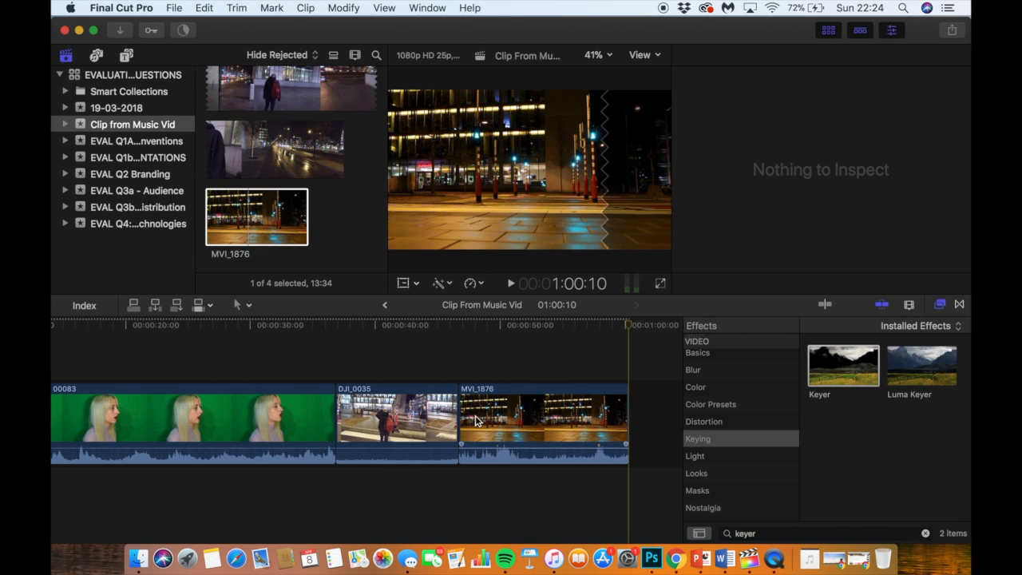
{"action": "key", "text": "super+minus"}
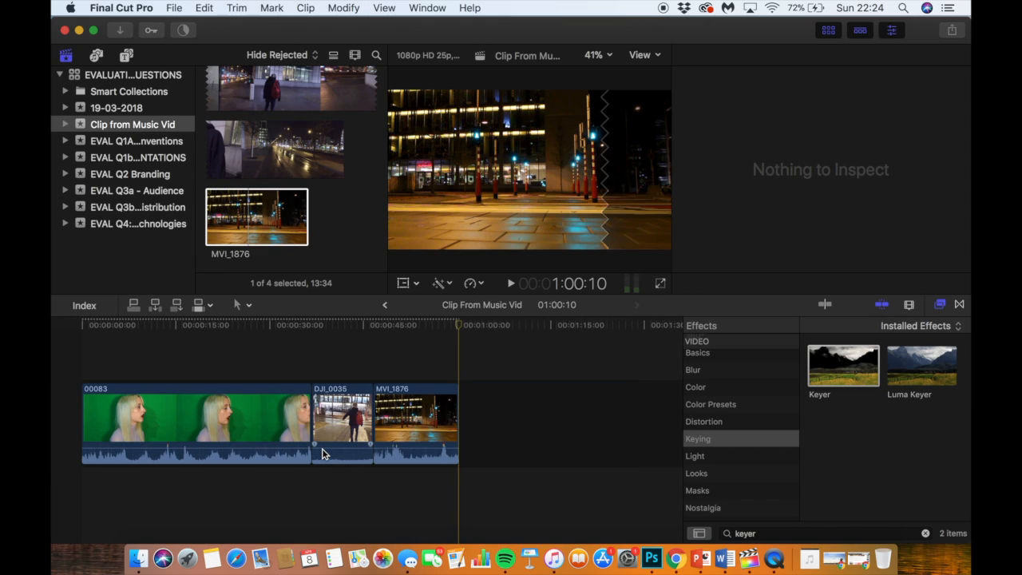
{"action": "key", "text": "super+a"}
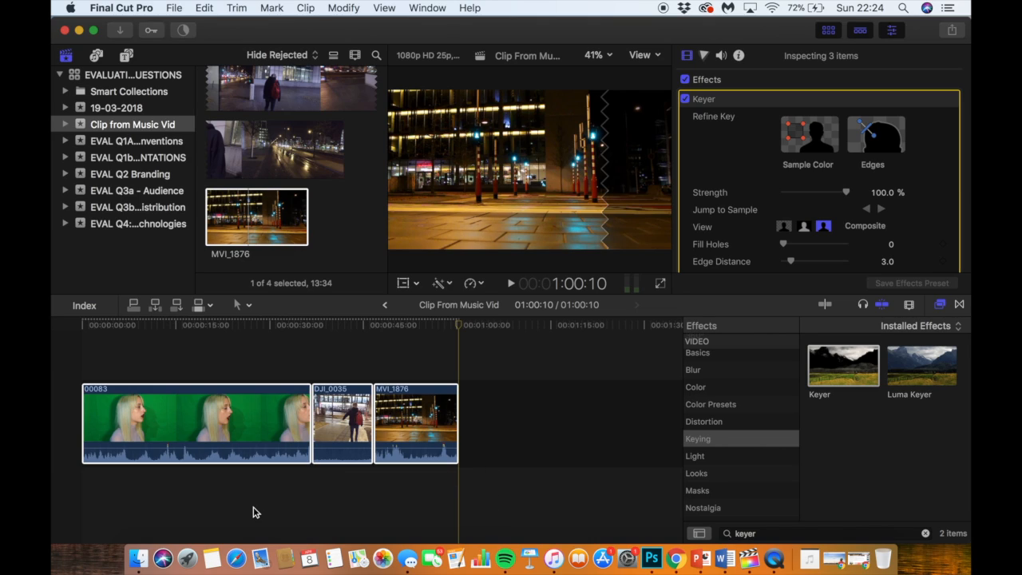
{"action": "left_click", "coordinate": [175, 8]}
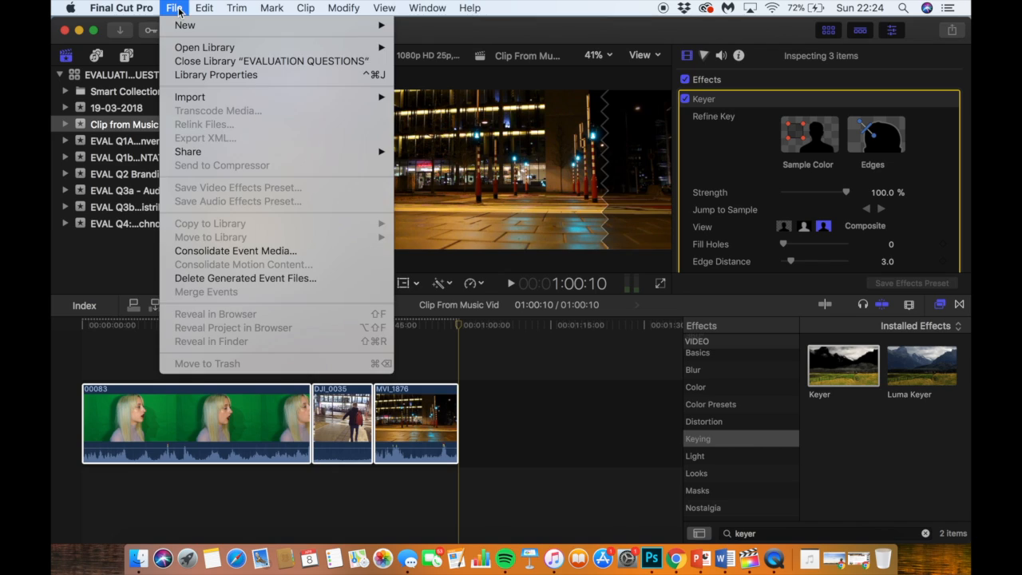
{"action": "mouse_move", "coordinate": [194, 155]}
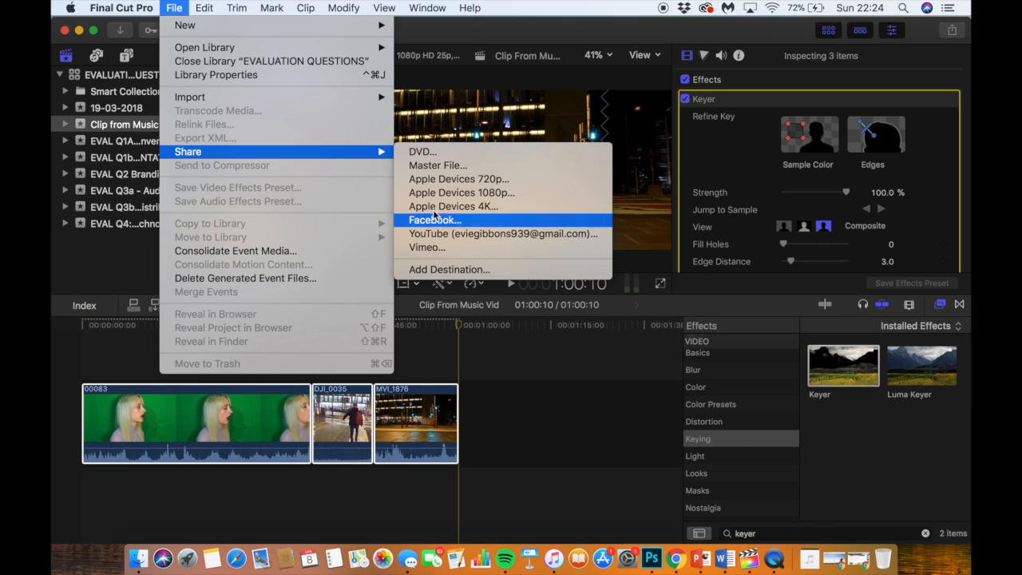
{"action": "left_click", "coordinate": [438, 166]}
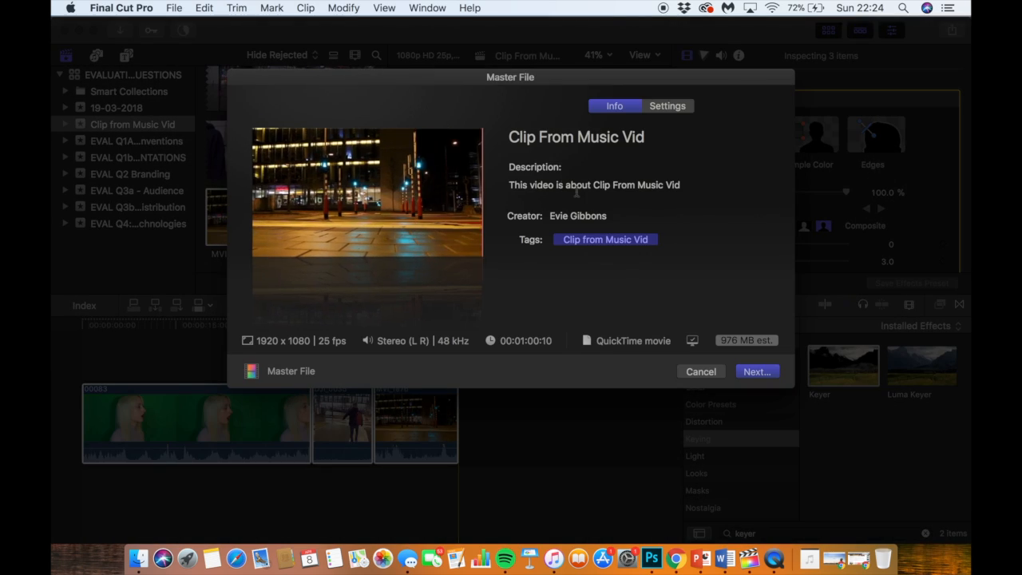
{"action": "left_click", "coordinate": [679, 108]}
{"action": "left_click", "coordinate": [612, 106]}
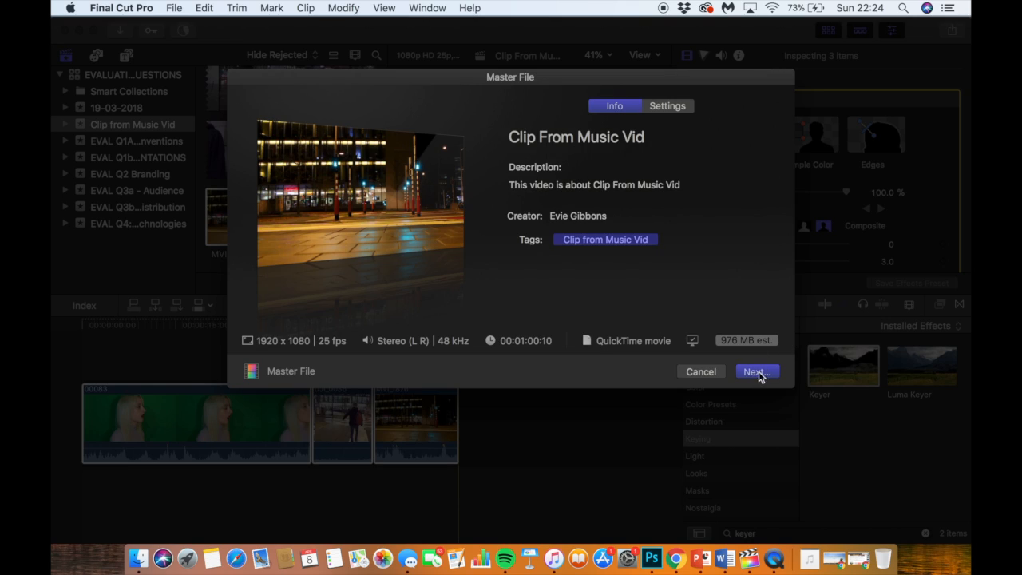
{"action": "left_click", "coordinate": [698, 372]}
Step: From the end of MVI_1876, examine the timeline both in close-up and at whole-project scale
{"action": "left_click", "coordinate": [512, 436]}
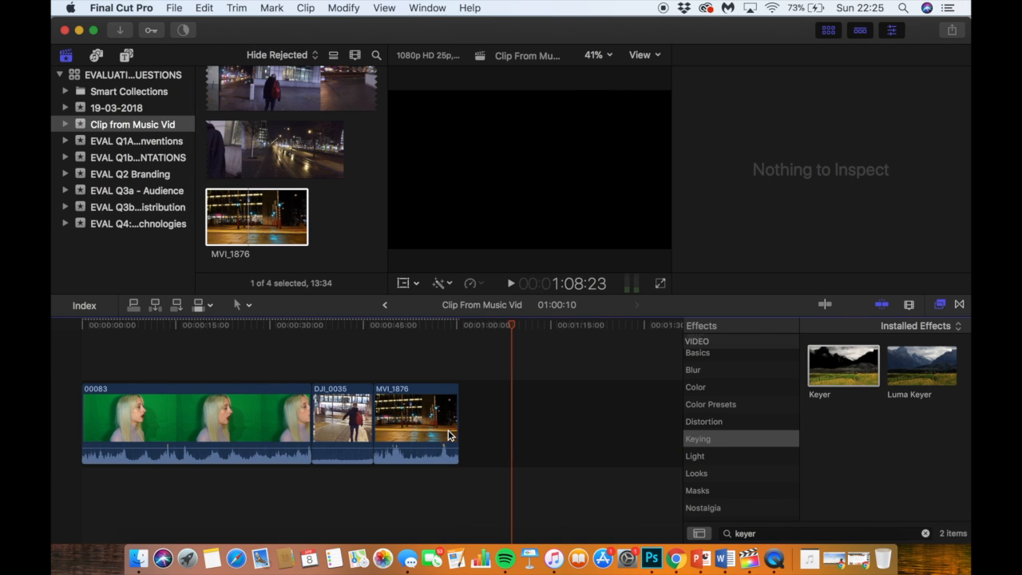
{"action": "left_click", "coordinate": [452, 474]}
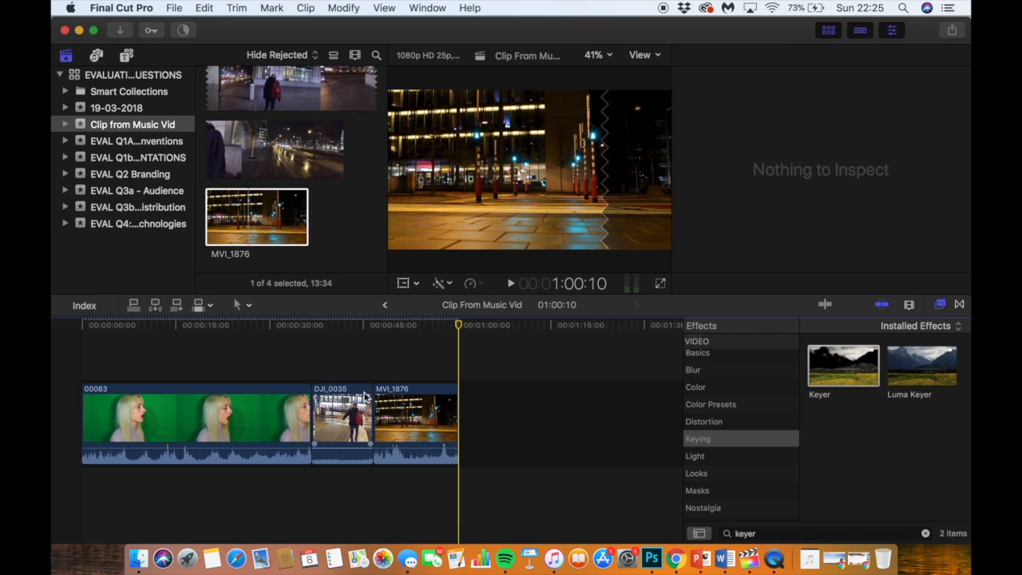
{"action": "key", "text": "super+equal"}
{"action": "key", "text": "super+equal"}
{"action": "key", "text": "super+equal"}
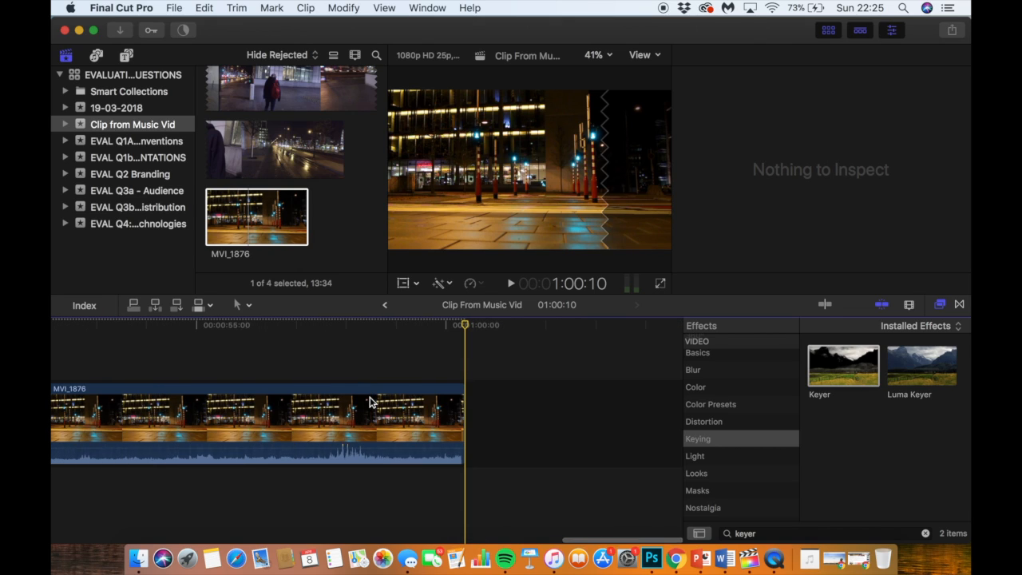
{"action": "key", "text": "super+minus"}
{"action": "key", "text": "super+minus"}
{"action": "key", "text": "super+minus"}
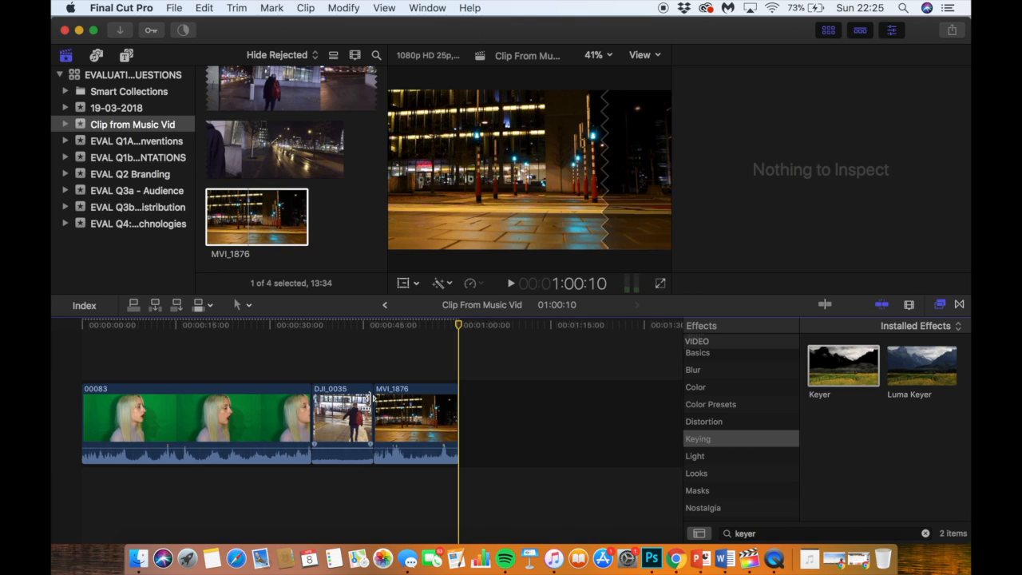
{"action": "key", "text": "super+equal"}
{"action": "key", "text": "super+equal"}
{"action": "key", "text": "super+equal"}
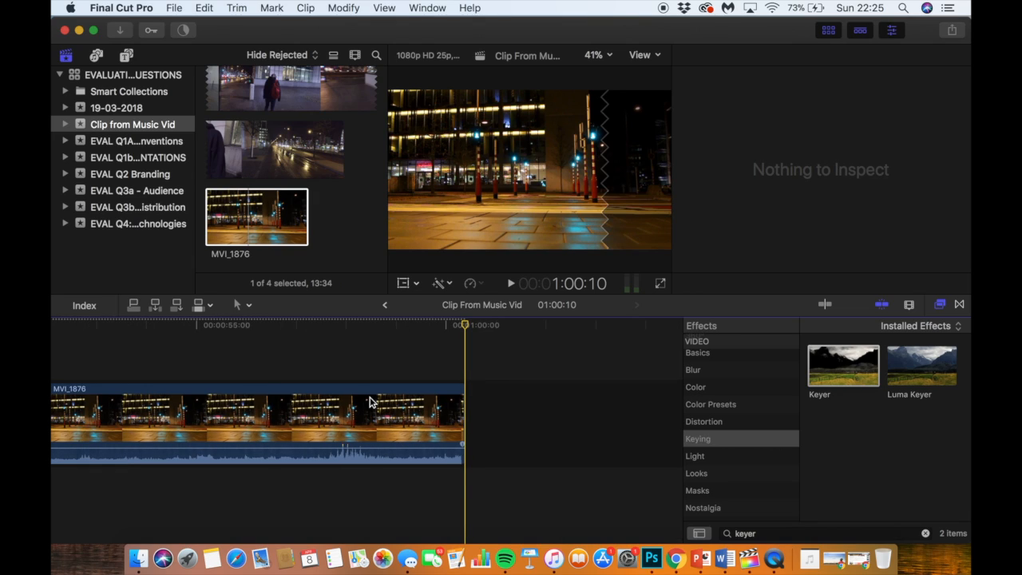
{"action": "key", "text": "super+minus"}
{"action": "key", "text": "super+minus"}
{"action": "key", "text": "super+minus"}
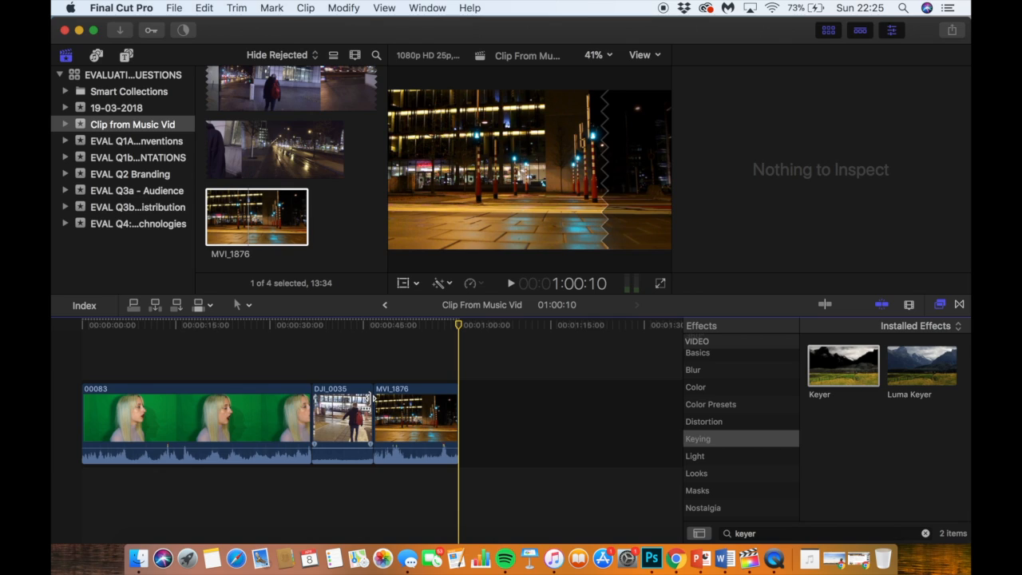
{"action": "scroll", "coordinate": [310, 454], "scroll_direction": "left", "scroll_amount": 1}
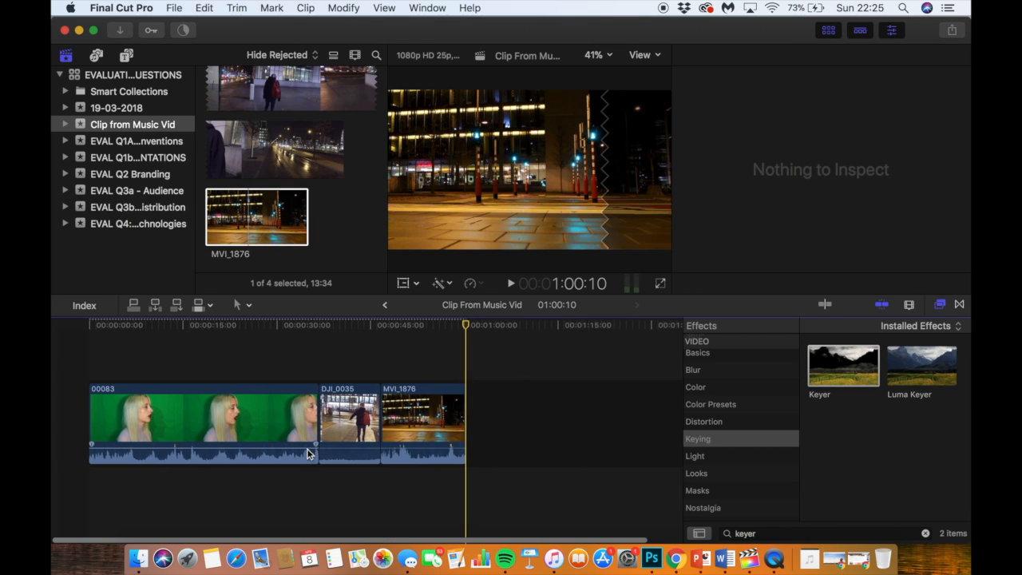
{"action": "scroll", "coordinate": [310, 453], "scroll_direction": "right", "scroll_amount": 1}
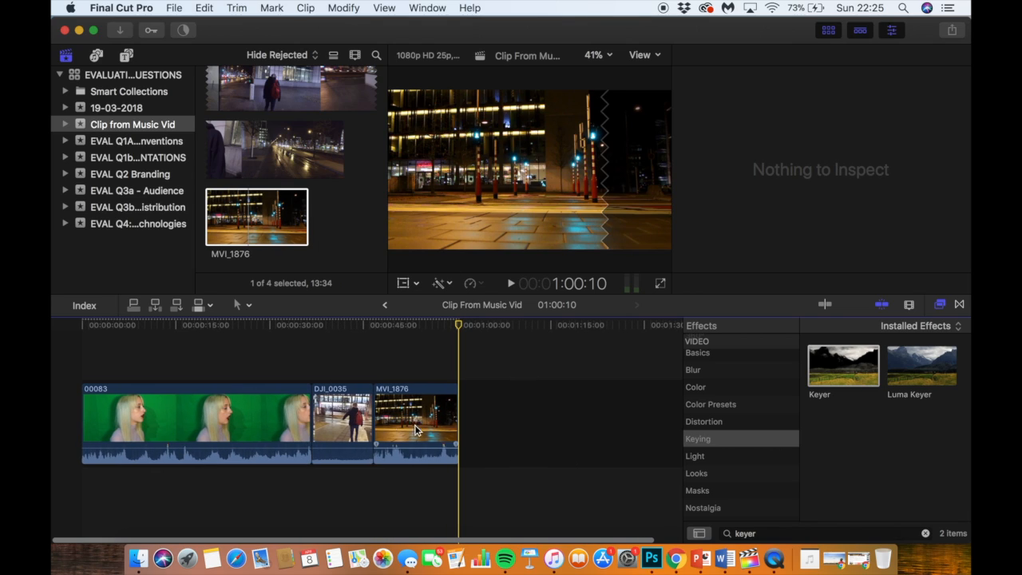
Step: Connect clip MVI_1876 beneath the start of clip 00083 and briefly play the composite from the beginning
{"action": "left_click", "coordinate": [137, 365]}
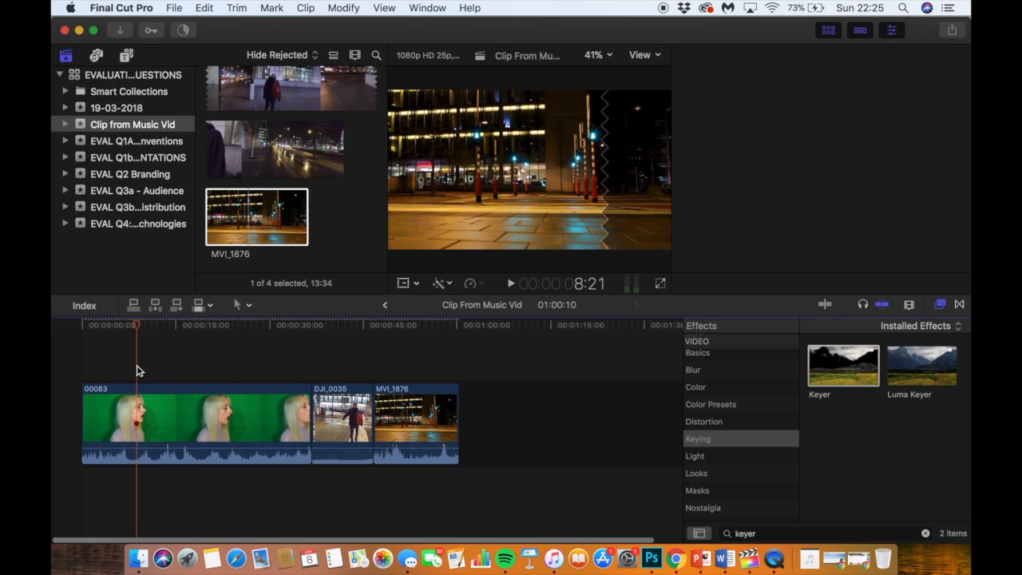
{"action": "left_click_drag", "start_coordinate": [424, 405], "coordinate": [114, 509]}
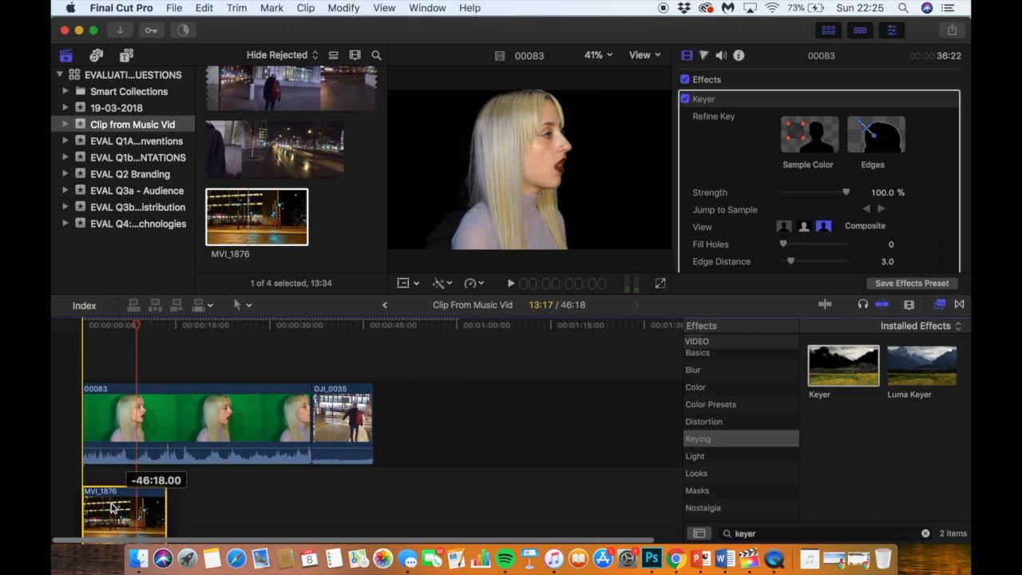
{"action": "left_click", "coordinate": [88, 358]}
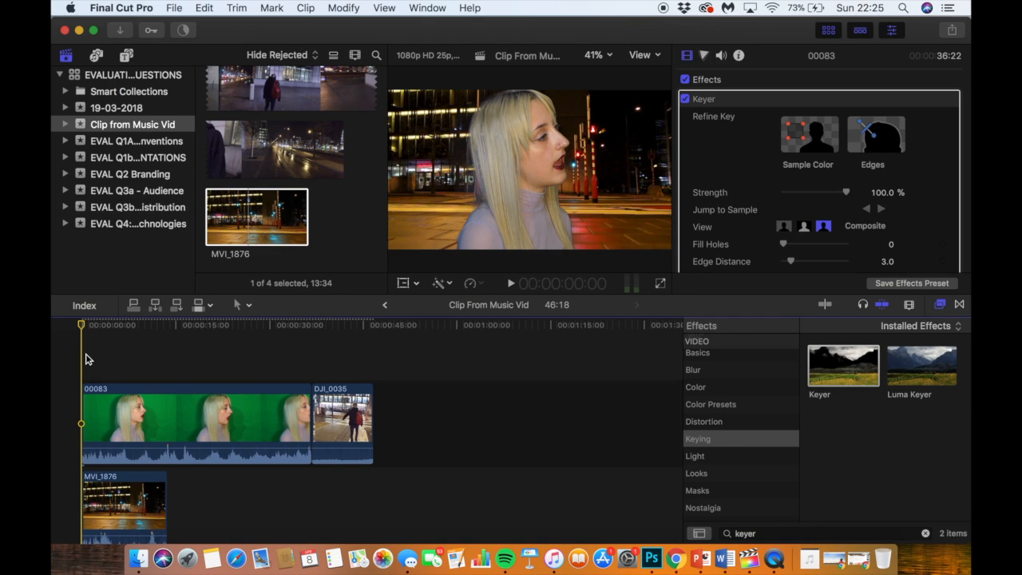
{"action": "key", "text": "space"}
{"action": "key", "text": "space"}
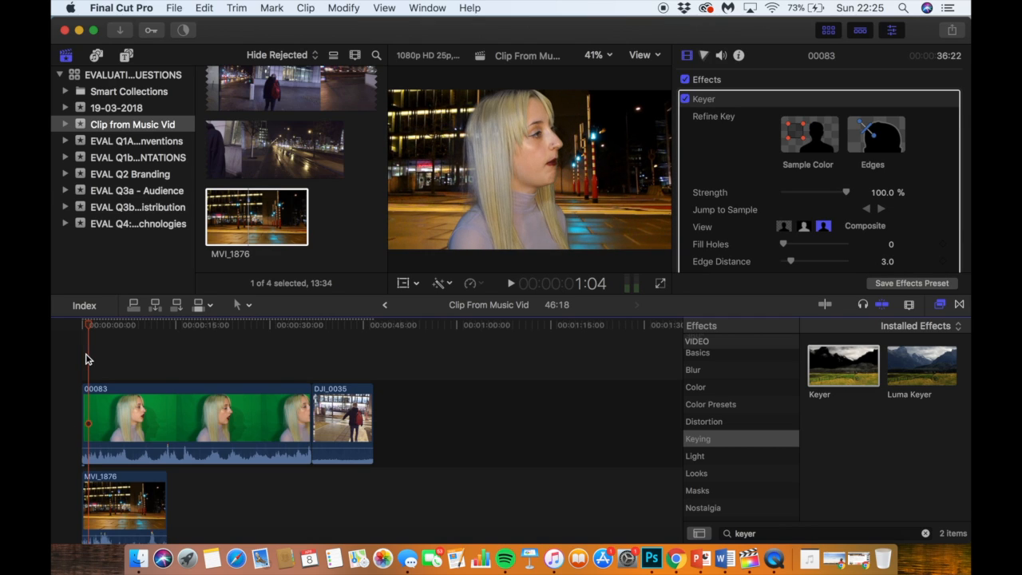
Step: Connect clip DJI_0035 above the start of clip 00083 as the uppermost layer
{"action": "scroll", "coordinate": [326, 477], "scroll_direction": "down", "scroll_amount": 1}
{"action": "scroll", "coordinate": [325, 477], "scroll_direction": "up", "scroll_amount": 1}
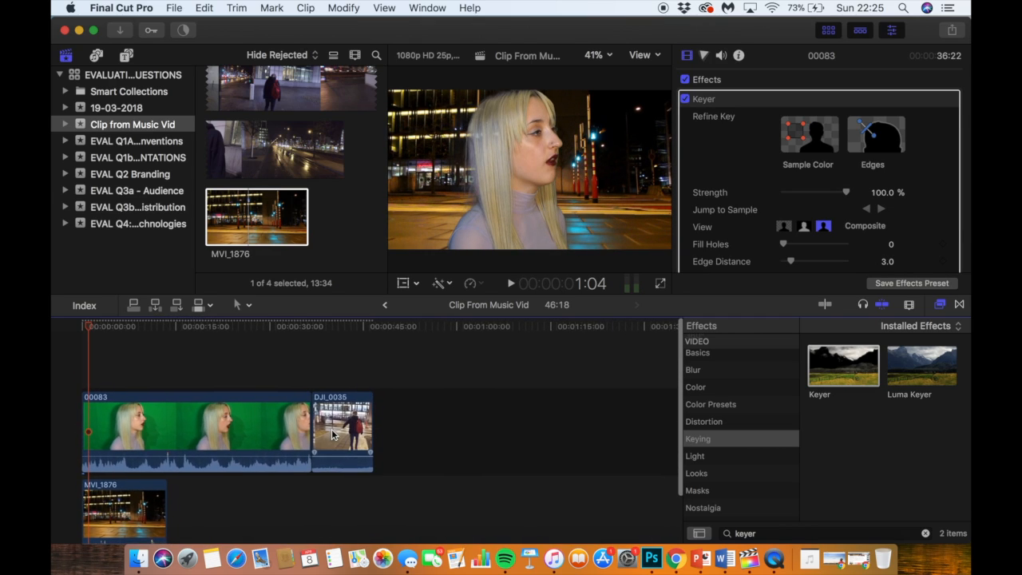
{"action": "left_click_drag", "start_coordinate": [337, 404], "coordinate": [118, 335]}
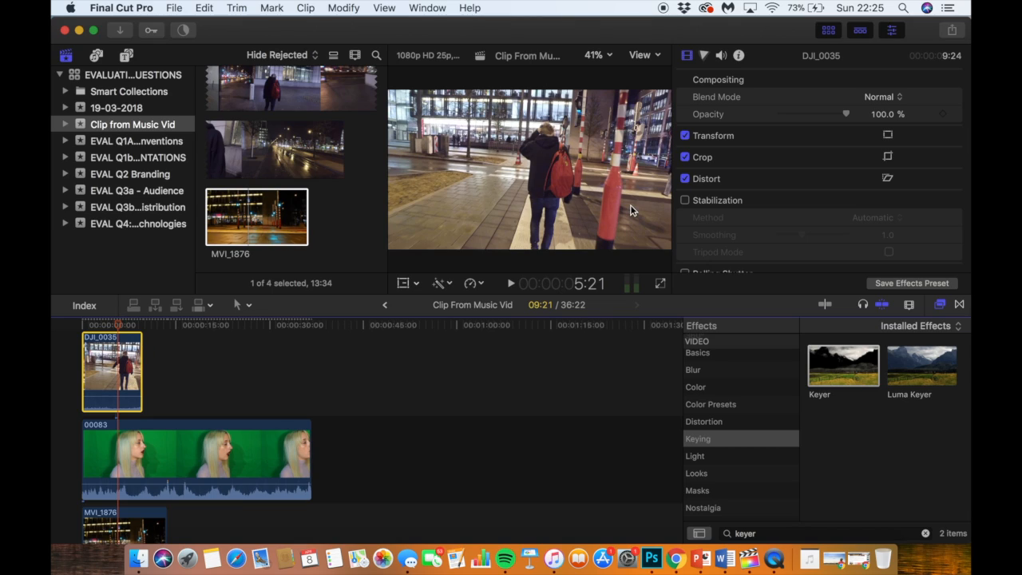
Step: Review the color, audio, info and video properties of clip DJI_0035
{"action": "left_click", "coordinate": [703, 55]}
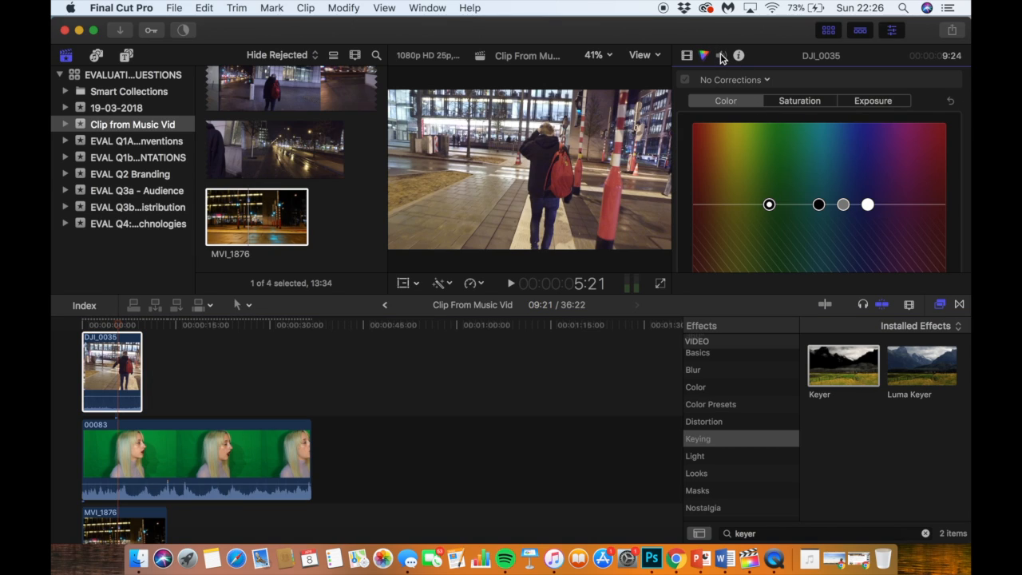
{"action": "left_click", "coordinate": [721, 56]}
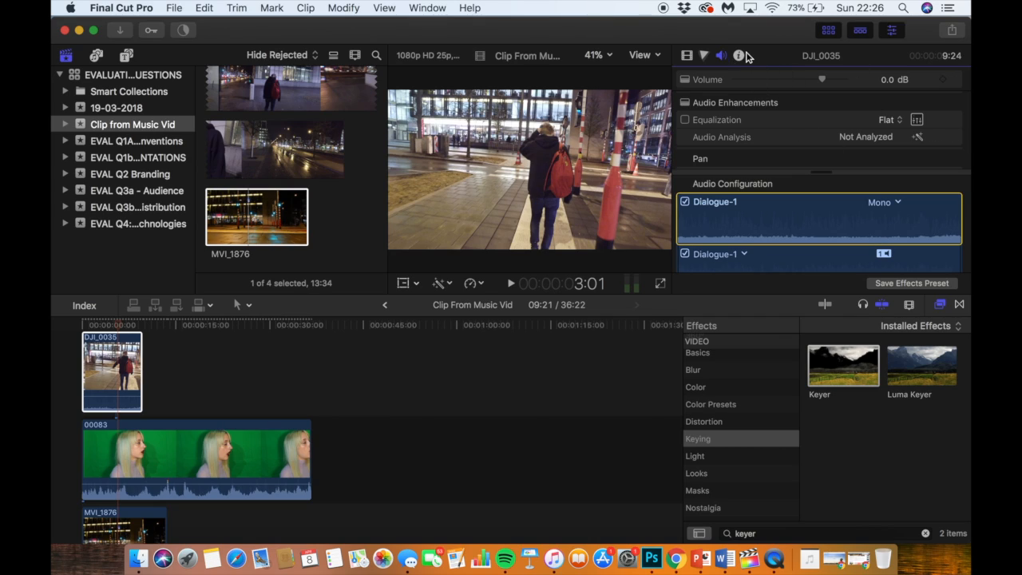
{"action": "left_click", "coordinate": [739, 56]}
{"action": "left_click", "coordinate": [687, 56]}
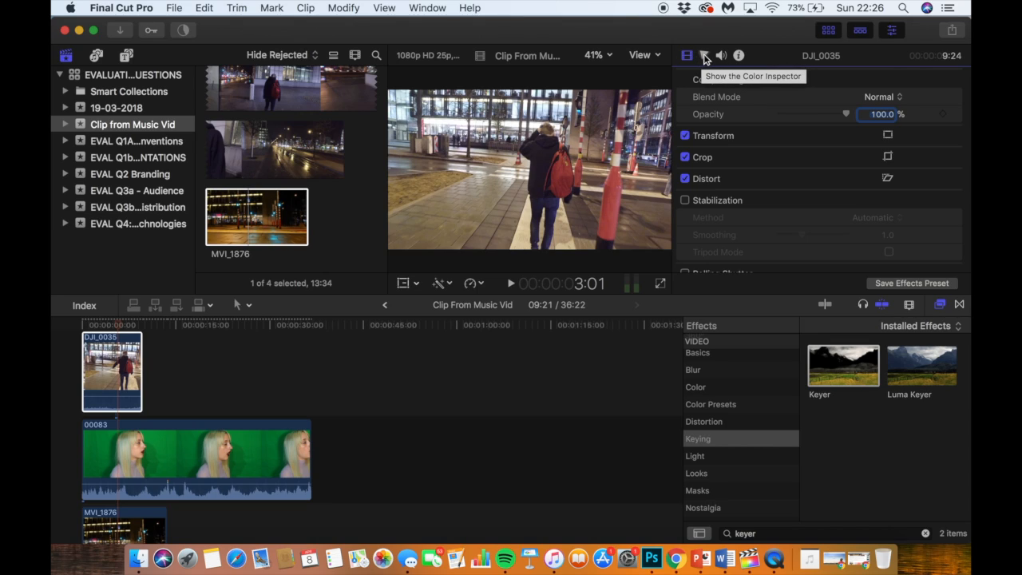
{"action": "left_click", "coordinate": [705, 57]}
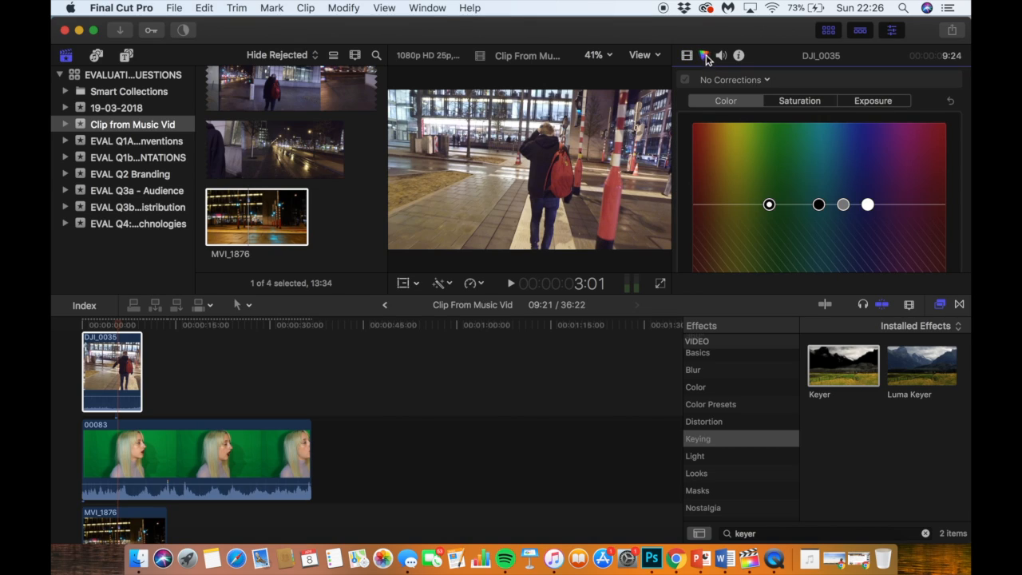
Step: Lower the opacity of clip DJI_0035 to about 30% so it overlays the layers beneath
{"action": "left_click", "coordinate": [687, 58]}
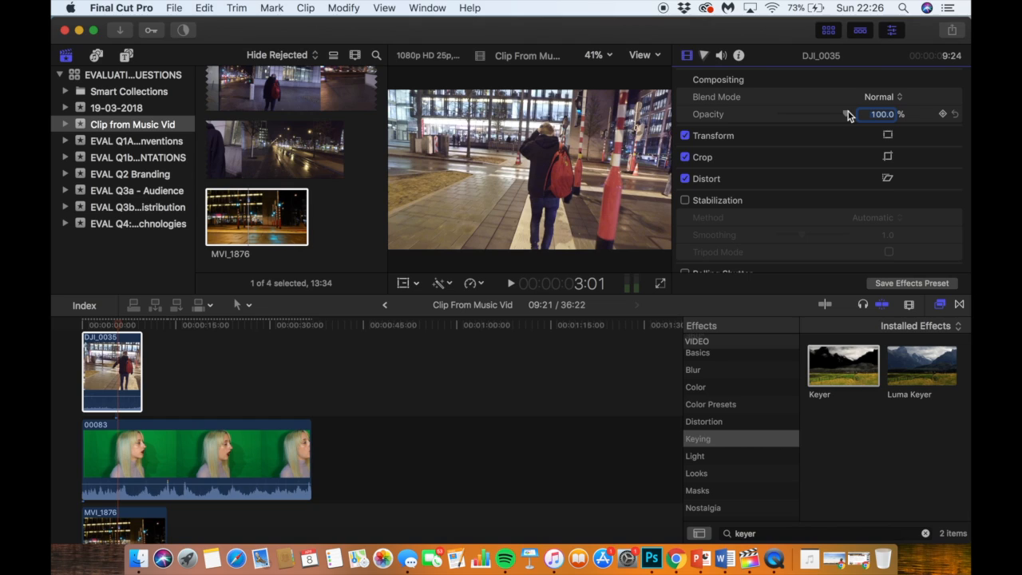
{"action": "left_click_drag", "start_coordinate": [848, 116], "coordinate": [801, 118]}
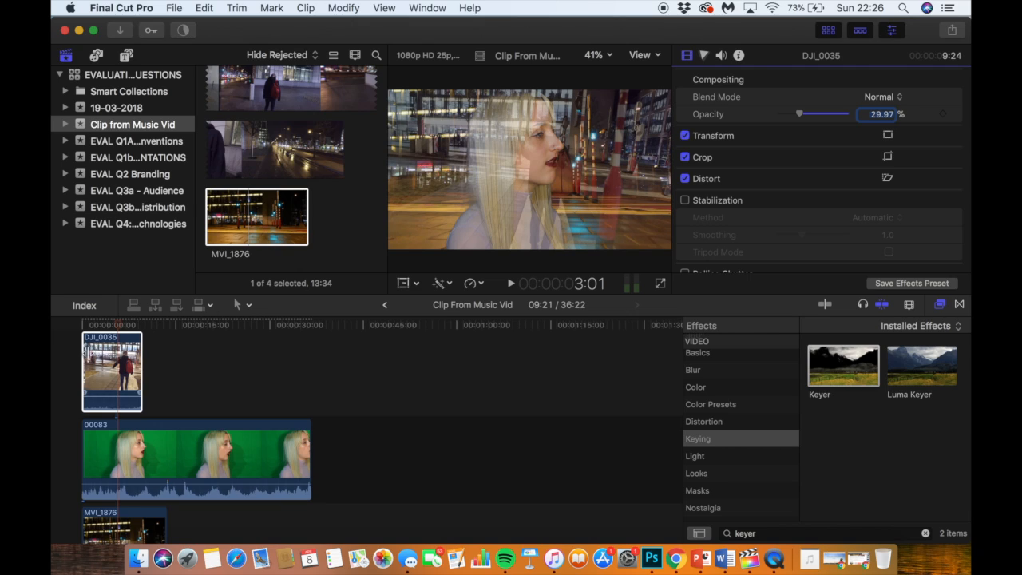
Step: Play the layered composite from the beginning to check the semi-transparent overlay
{"action": "left_click", "coordinate": [80, 328]}
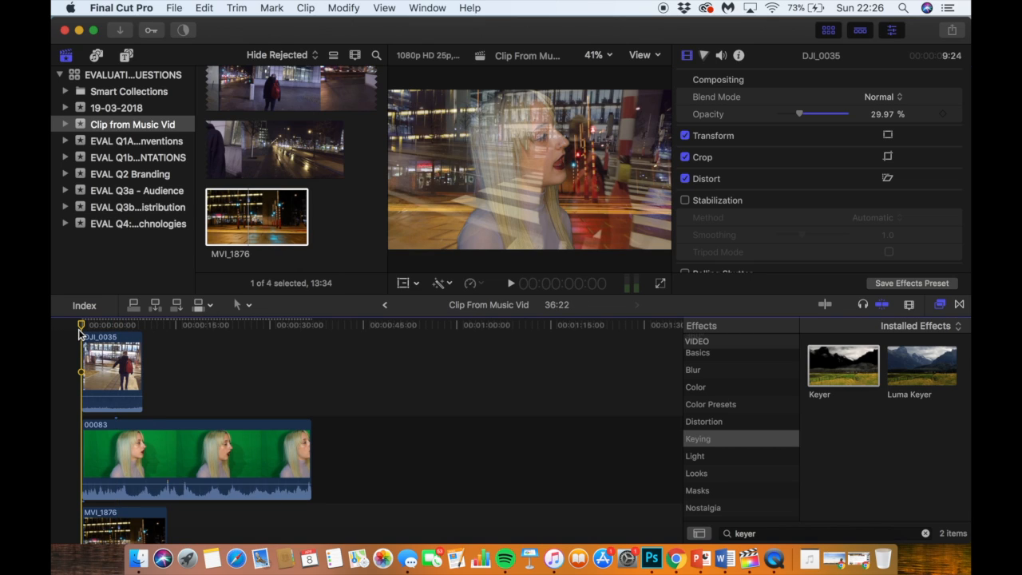
{"action": "key", "text": "space"}
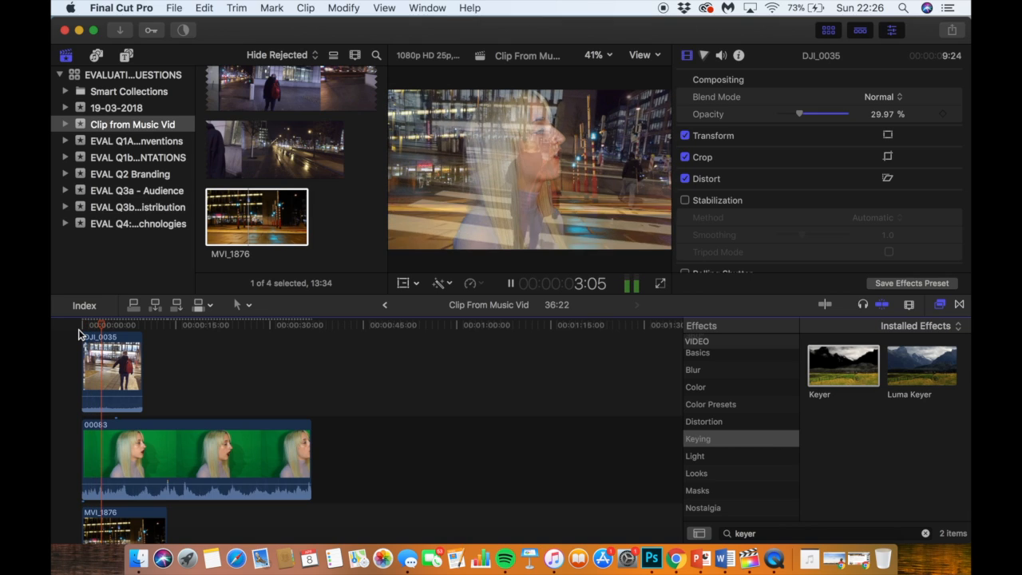
{"action": "key", "text": "space"}
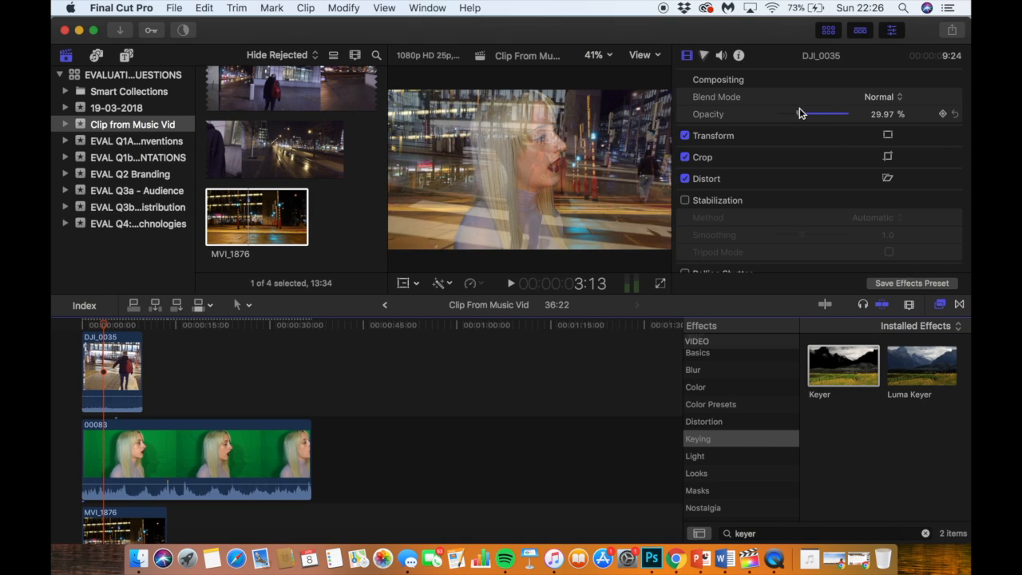
Step: Raise the opacity of clip DJI_0035 to about 50% and try the Overlay blend mode on it
{"action": "left_click_drag", "start_coordinate": [800, 108], "coordinate": [899, 116]}
{"action": "left_click_drag", "start_coordinate": [802, 111], "coordinate": [812, 114]}
{"action": "left_click", "coordinate": [886, 97]}
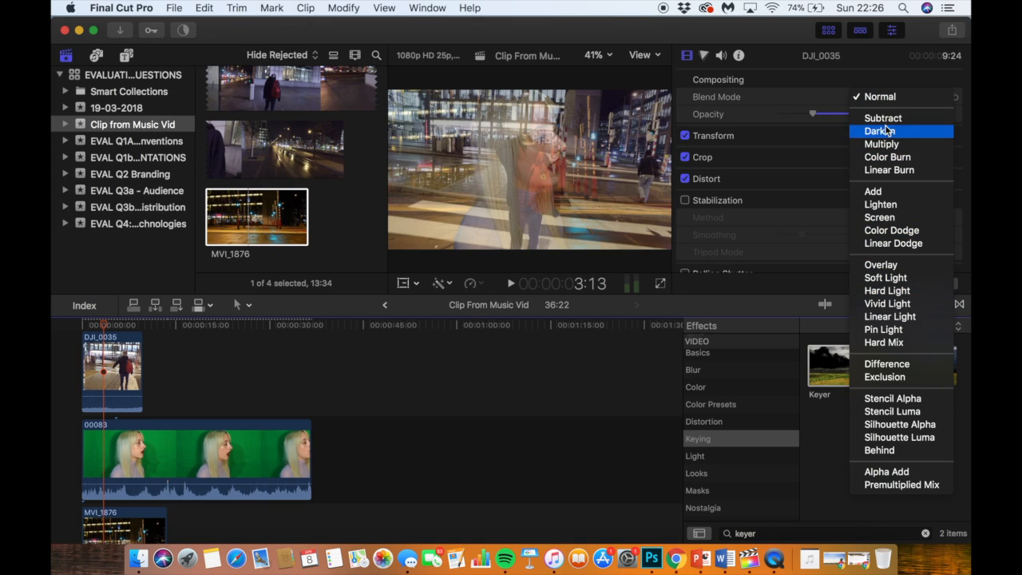
{"action": "left_click", "coordinate": [897, 266]}
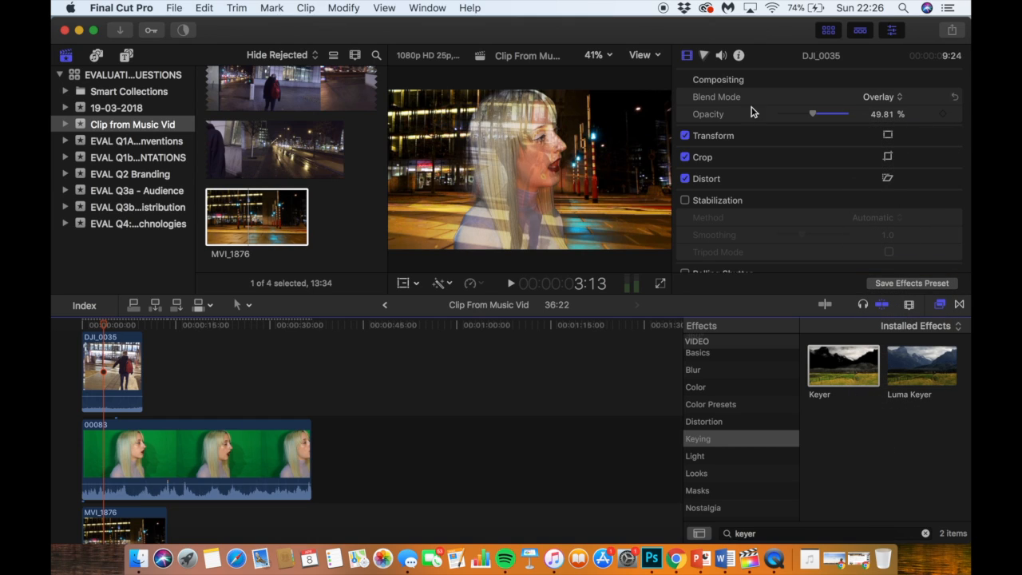
Step: Try the Color Dodge, Lighten, Screen and Difference blend modes on clip DJI_0035
{"action": "left_click", "coordinate": [879, 99]}
{"action": "left_click", "coordinate": [888, 63]}
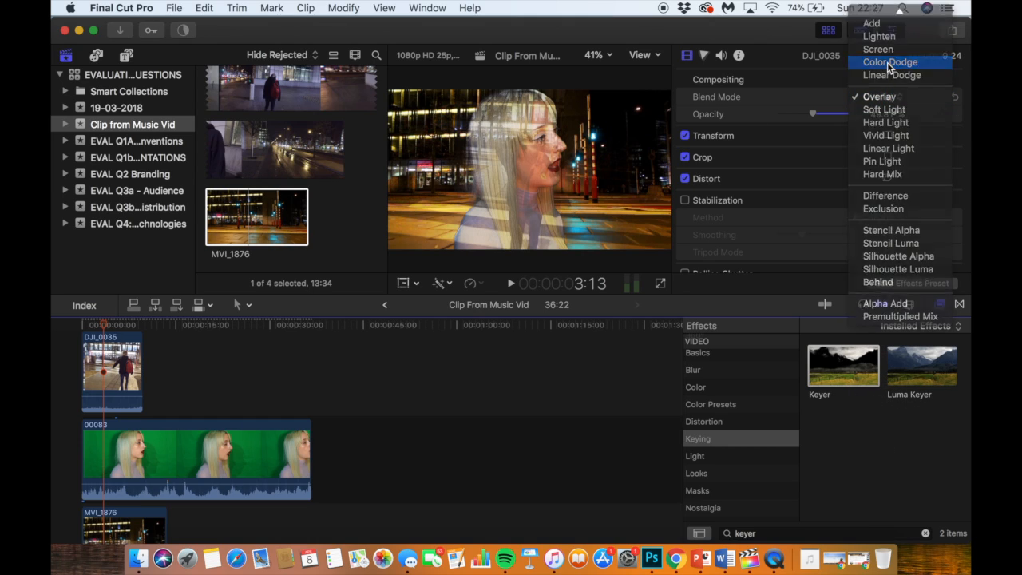
{"action": "left_click", "coordinate": [879, 96]}
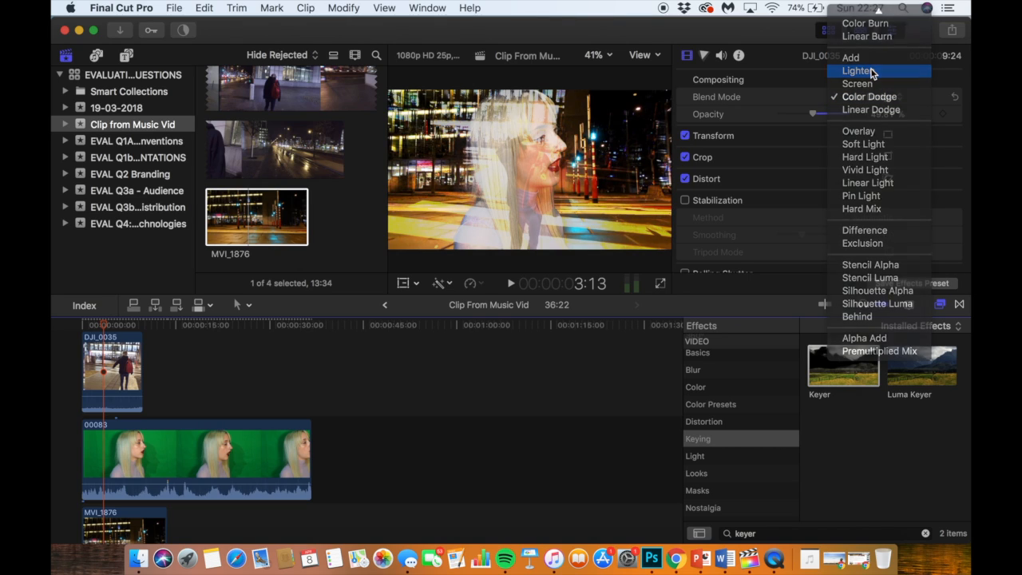
{"action": "left_click", "coordinate": [870, 71]}
{"action": "left_click", "coordinate": [881, 97]}
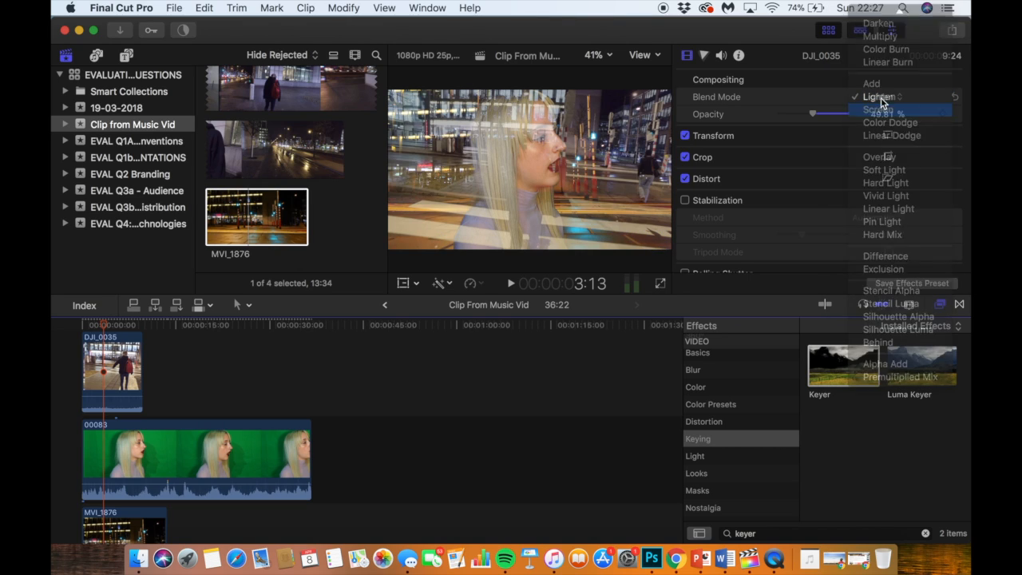
{"action": "left_click", "coordinate": [880, 98]}
{"action": "left_click", "coordinate": [881, 96]}
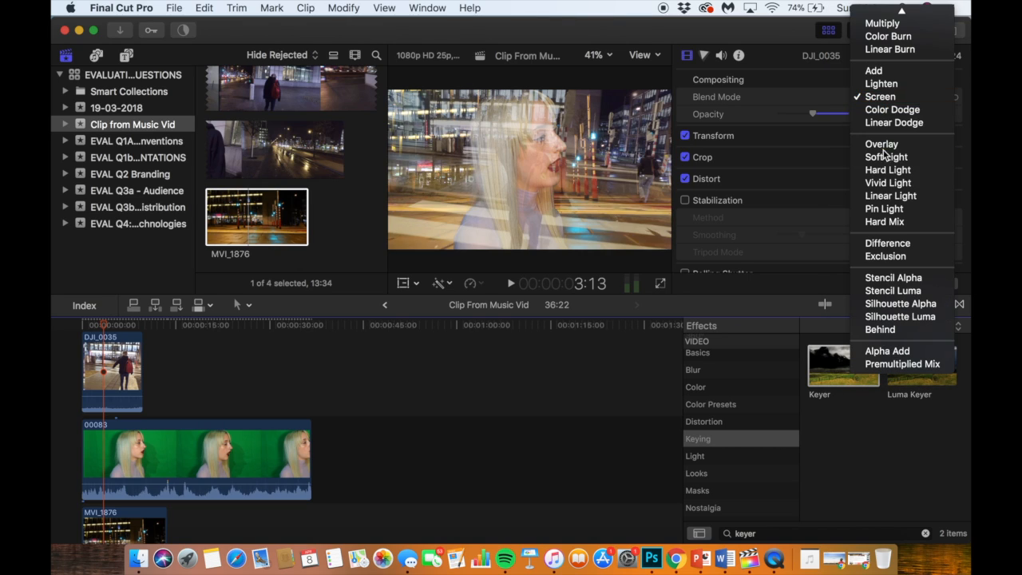
{"action": "left_click", "coordinate": [898, 241]}
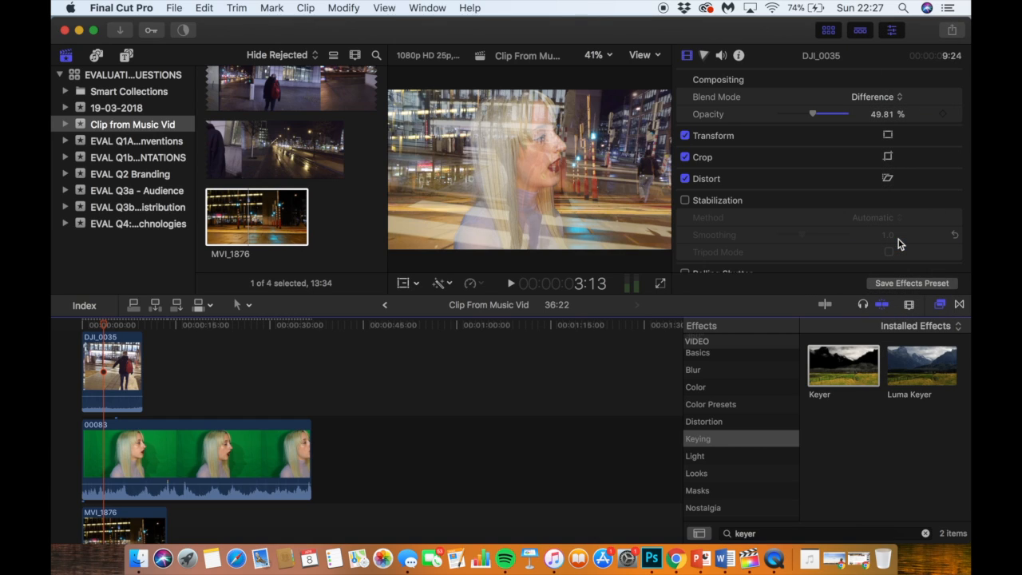
Step: Try the Subtract blend mode on clip DJI_0035 and return it to Normal
{"action": "left_click", "coordinate": [881, 96]}
{"action": "scroll", "coordinate": [872, 104], "scroll_direction": "up", "scroll_amount": 5}
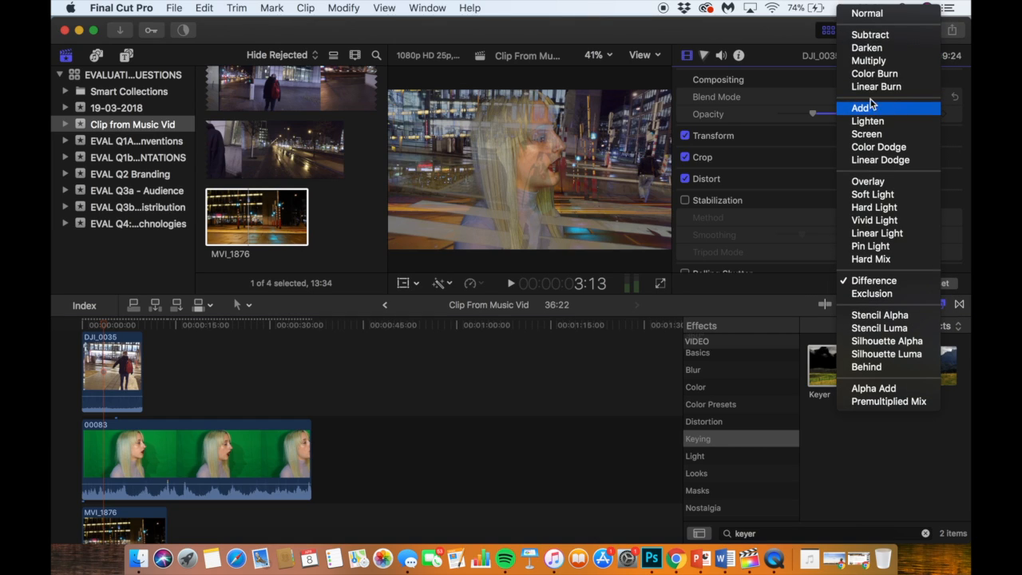
{"action": "left_click", "coordinate": [876, 34]}
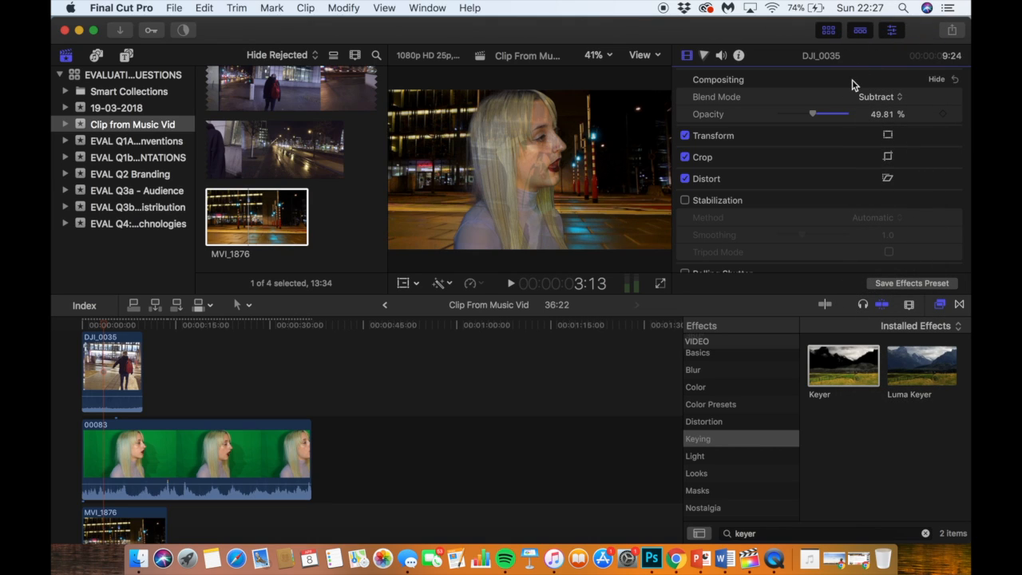
{"action": "left_click", "coordinate": [875, 95]}
{"action": "left_click", "coordinate": [874, 76]}
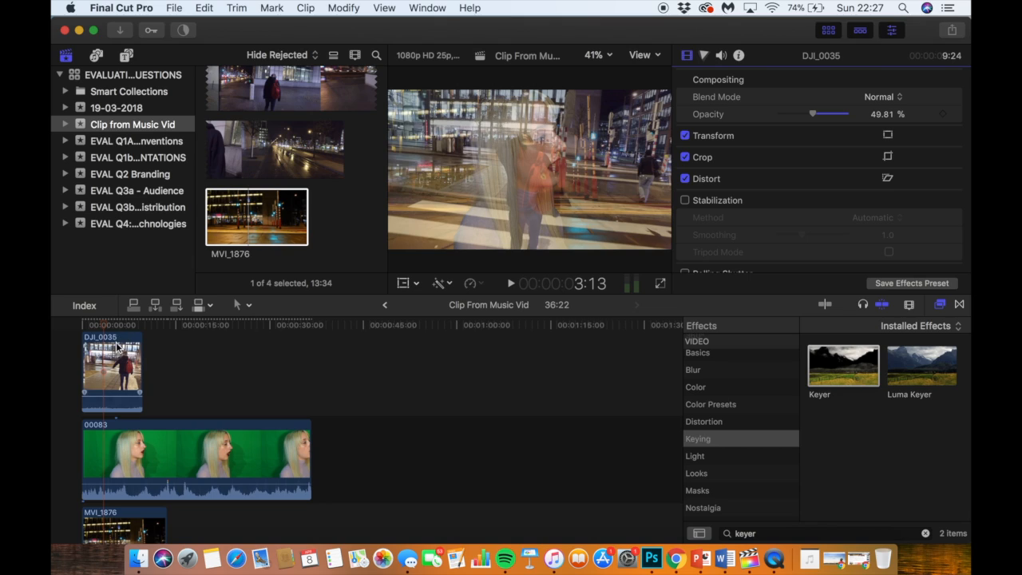
Step: Move clip DJI_0035 directly after clip 00083 in the main storyline and set its opacity to 100%
{"action": "left_click_drag", "start_coordinate": [145, 388], "coordinate": [349, 438]}
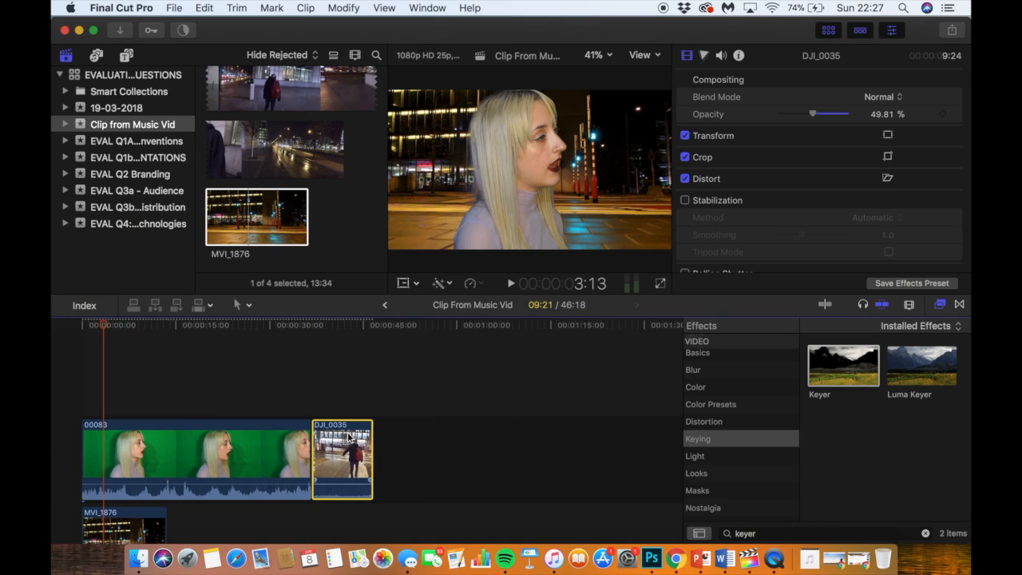
{"action": "left_click", "coordinate": [338, 388]}
{"action": "left_click", "coordinate": [340, 447]}
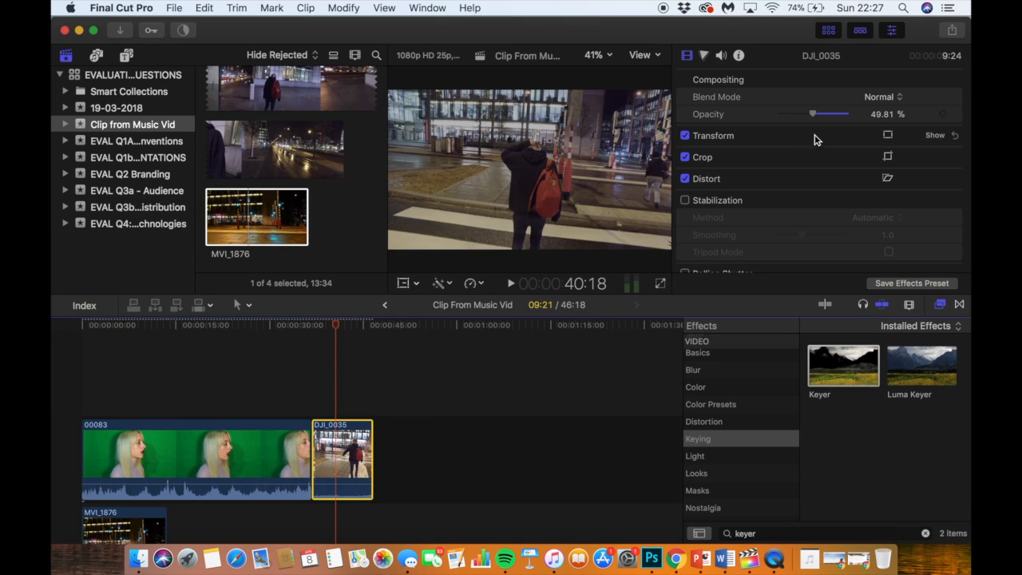
{"action": "left_click_drag", "start_coordinate": [811, 116], "coordinate": [879, 115]}
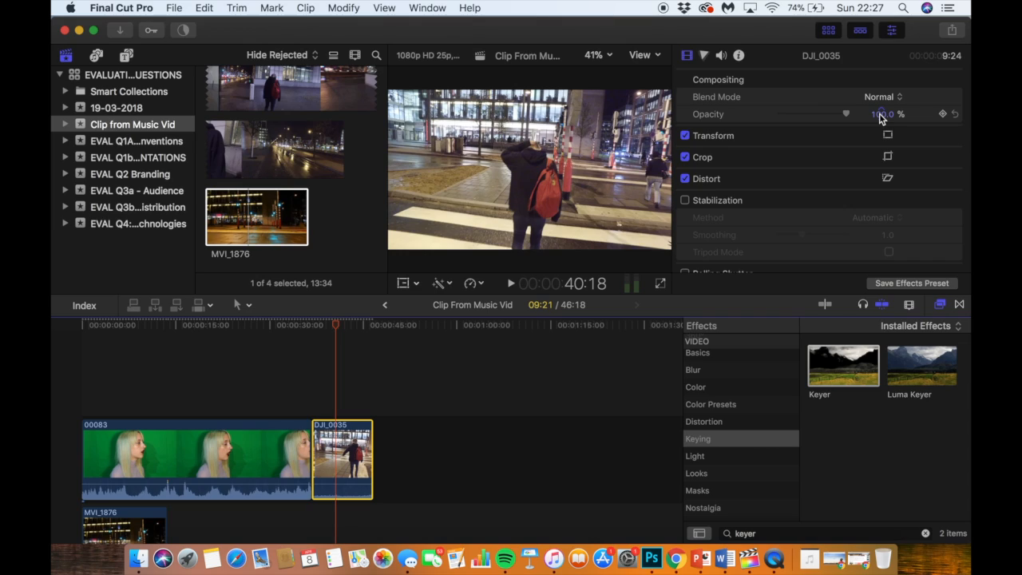
{"action": "left_click", "coordinate": [335, 409]}
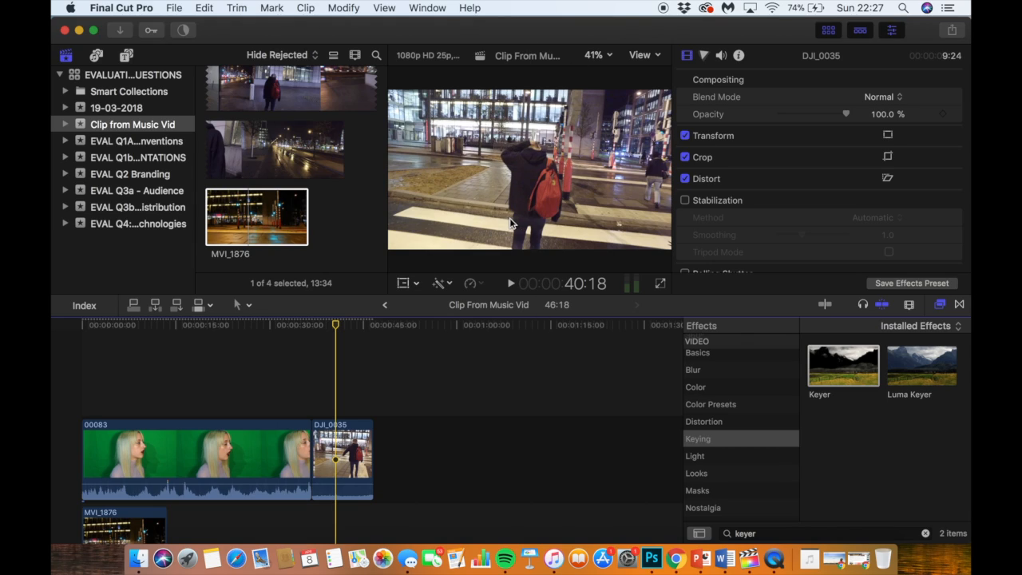
Step: Enlarge clip DJI_0035 to about three times its size with Transform and shift it slightly downward in the frame
{"action": "left_click", "coordinate": [408, 286]}
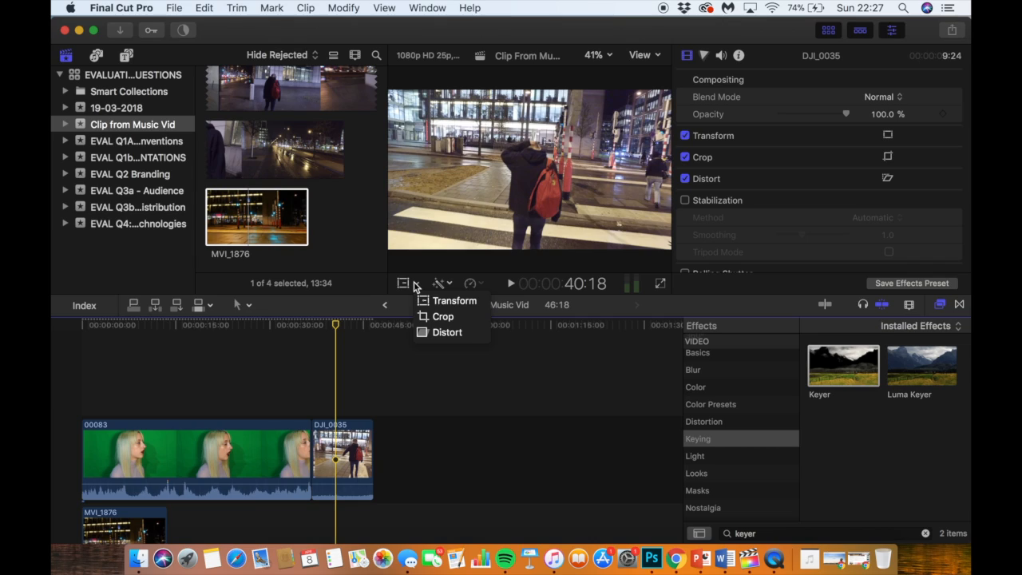
{"action": "left_click", "coordinate": [448, 303]}
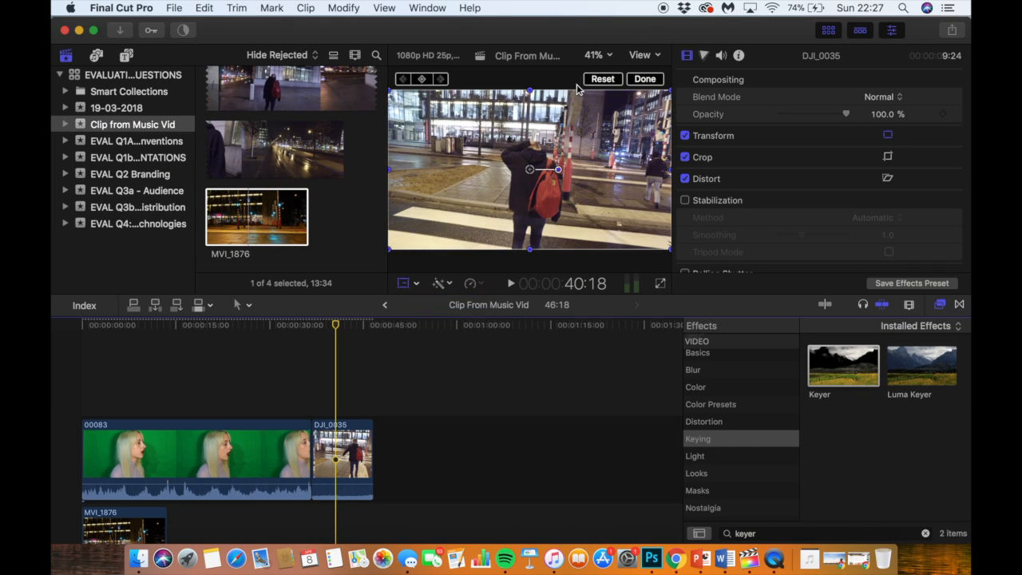
{"action": "left_click", "coordinate": [610, 55]}
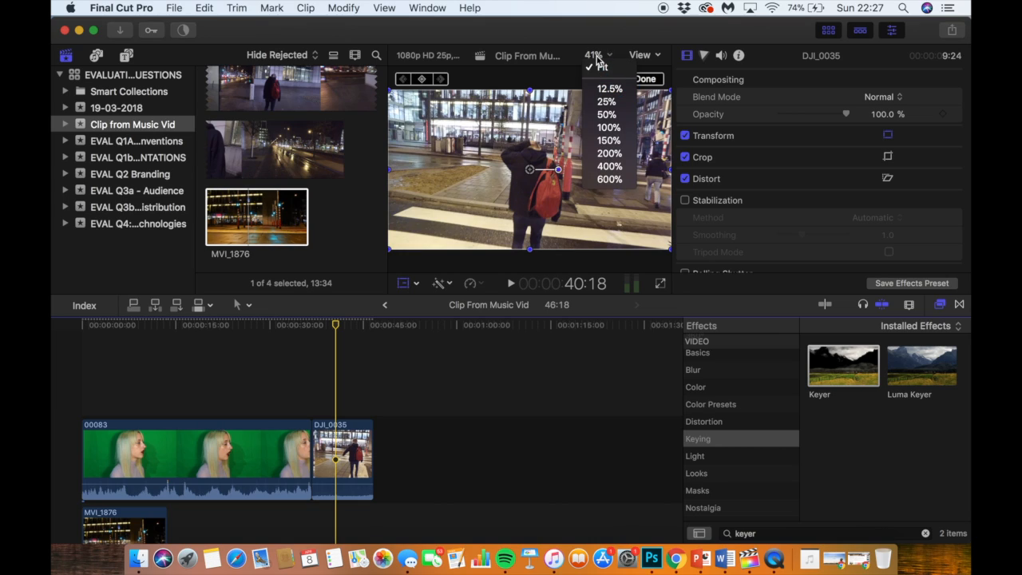
{"action": "left_click", "coordinate": [603, 57]}
{"action": "left_click", "coordinate": [601, 57]}
{"action": "left_click", "coordinate": [609, 90]}
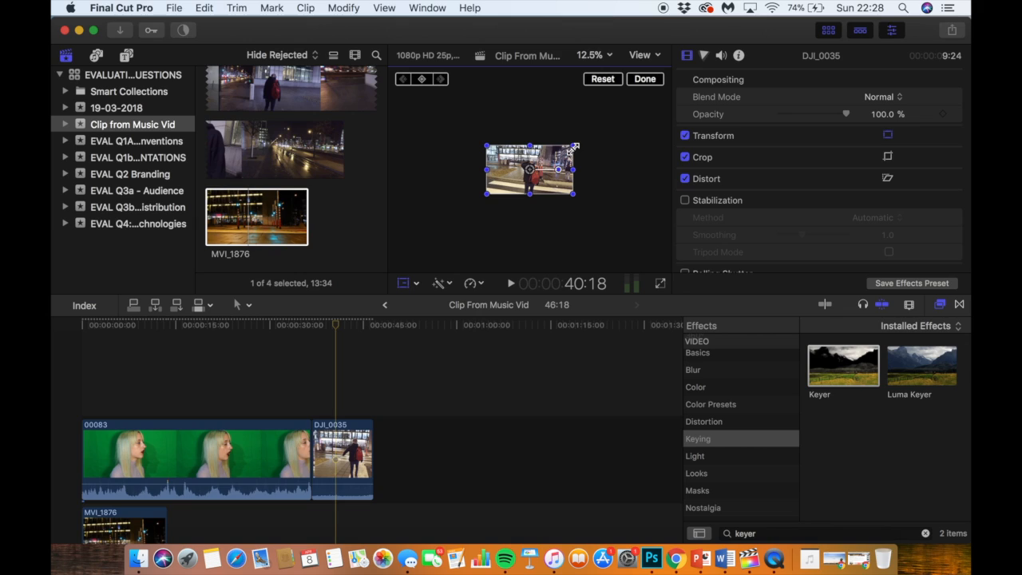
{"action": "left_click_drag", "start_coordinate": [574, 147], "coordinate": [664, 94]}
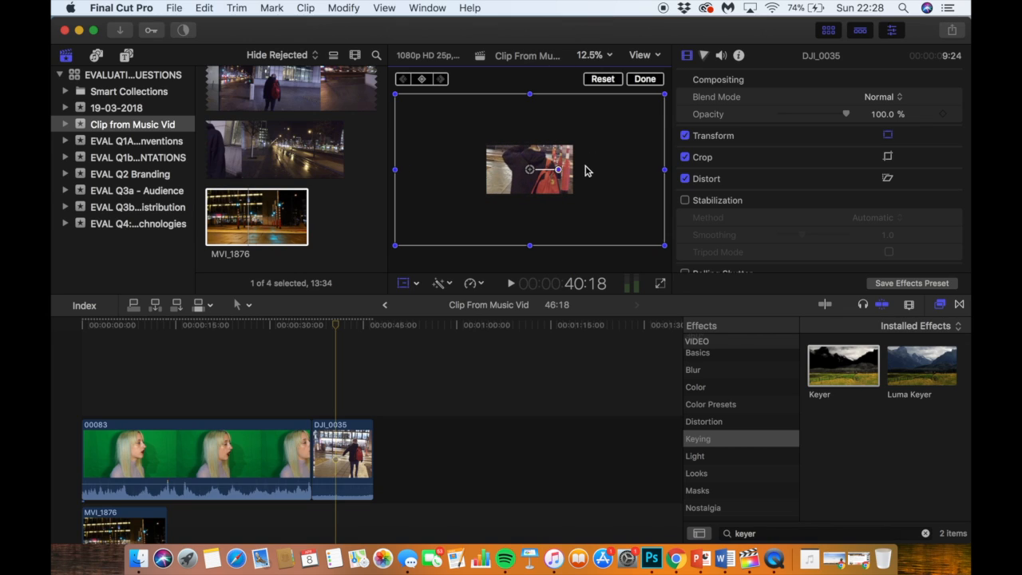
{"action": "left_click_drag", "start_coordinate": [585, 170], "coordinate": [587, 180]}
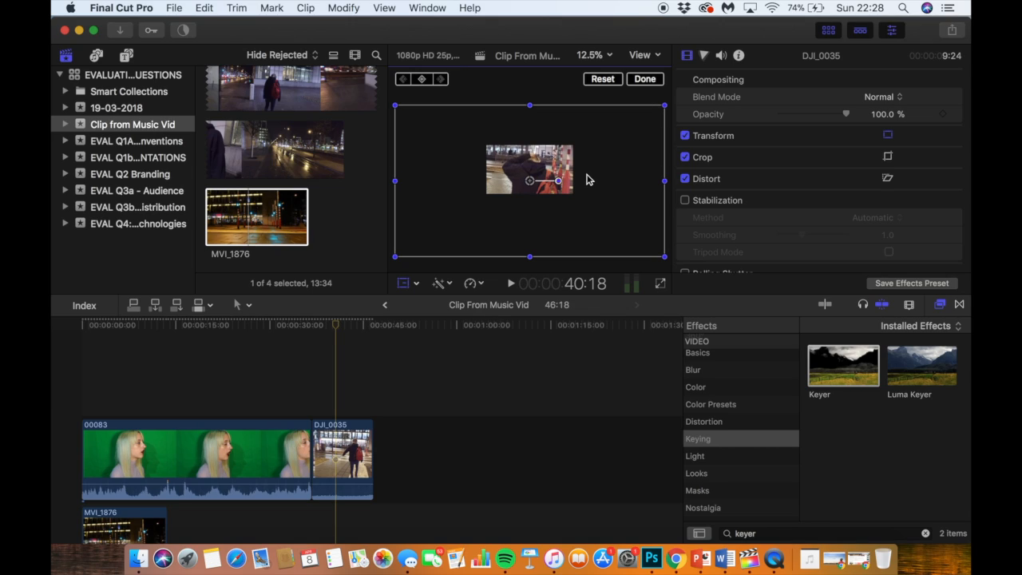
{"action": "left_click", "coordinate": [642, 79]}
{"action": "left_click", "coordinate": [605, 56]}
{"action": "left_click", "coordinate": [610, 68]}
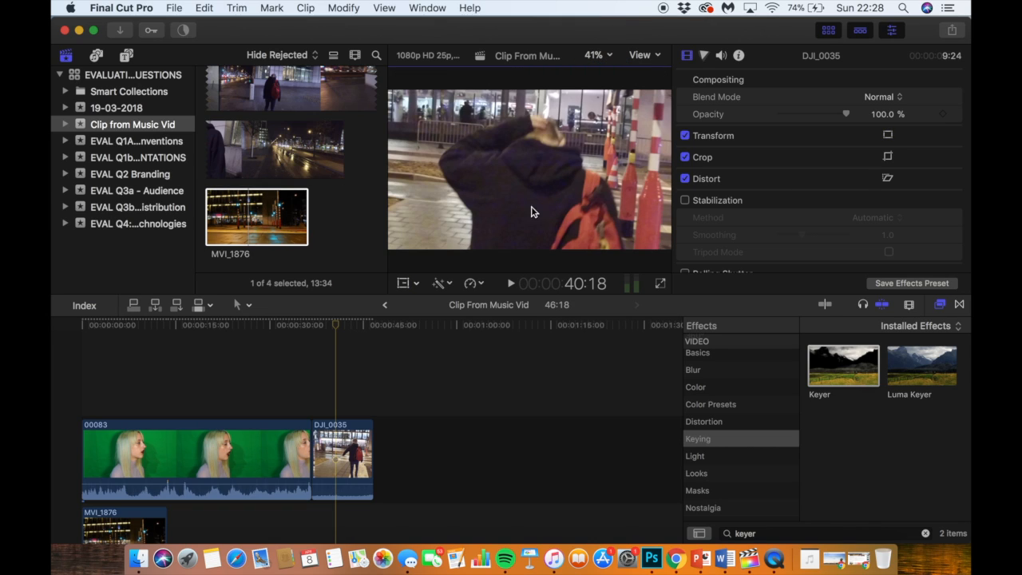
Step: Briefly play the enlarged clip DJI_0035 to check its new framing
{"action": "left_click", "coordinate": [312, 410]}
{"action": "key", "text": "space"}
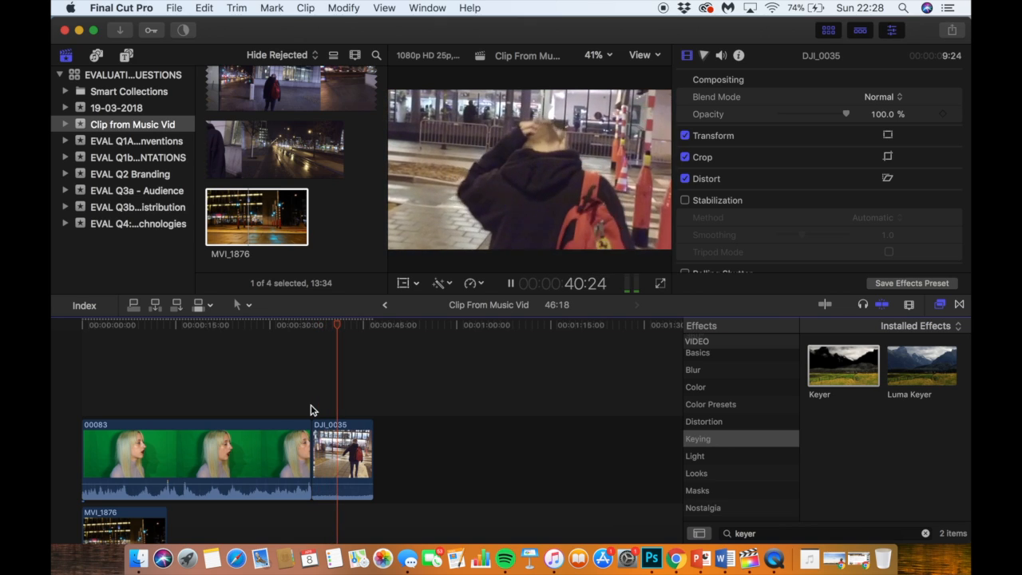
{"action": "key", "text": "space"}
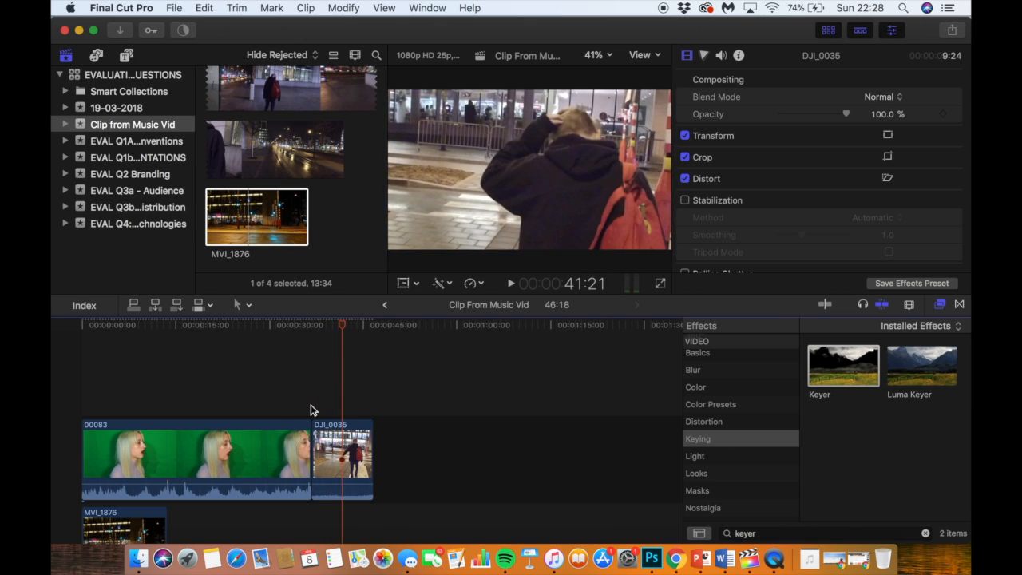
Step: Try trimming the upper edge of clip DJI_0035's image with Crop and restore it to full height
{"action": "left_click", "coordinate": [415, 283]}
{"action": "left_click", "coordinate": [431, 317]}
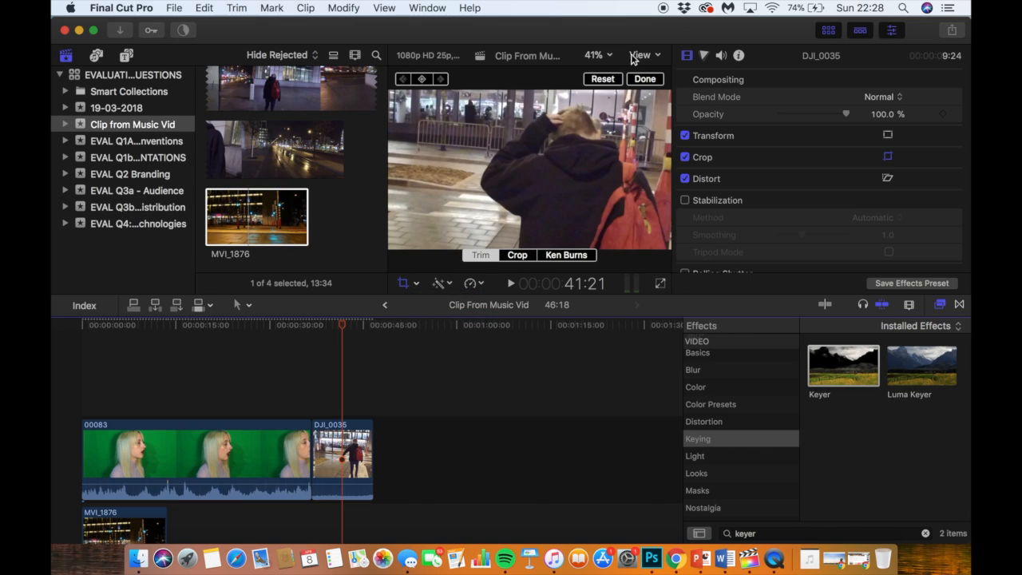
{"action": "left_click", "coordinate": [597, 55]}
{"action": "left_click", "coordinate": [608, 82]}
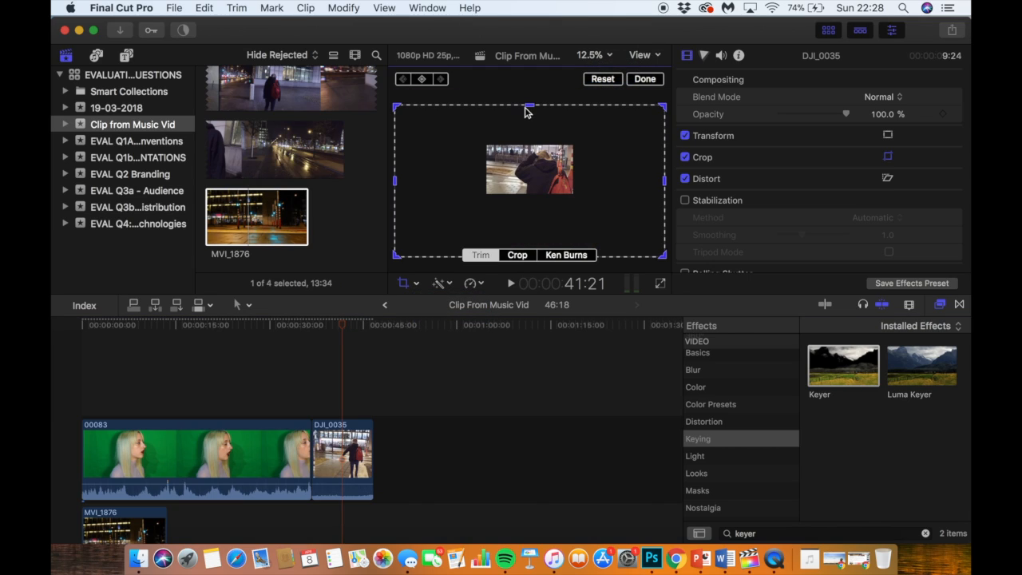
{"action": "left_click_drag", "start_coordinate": [529, 105], "coordinate": [527, 182]}
{"action": "mouse_move", "coordinate": [529, 107]}
{"action": "left_mouse_down"}
{"action": "mouse_move", "coordinate": [528, 171]}
{"action": "mouse_move", "coordinate": [529, 101]}
{"action": "left_mouse_up"}
{"action": "left_click", "coordinate": [631, 82]}
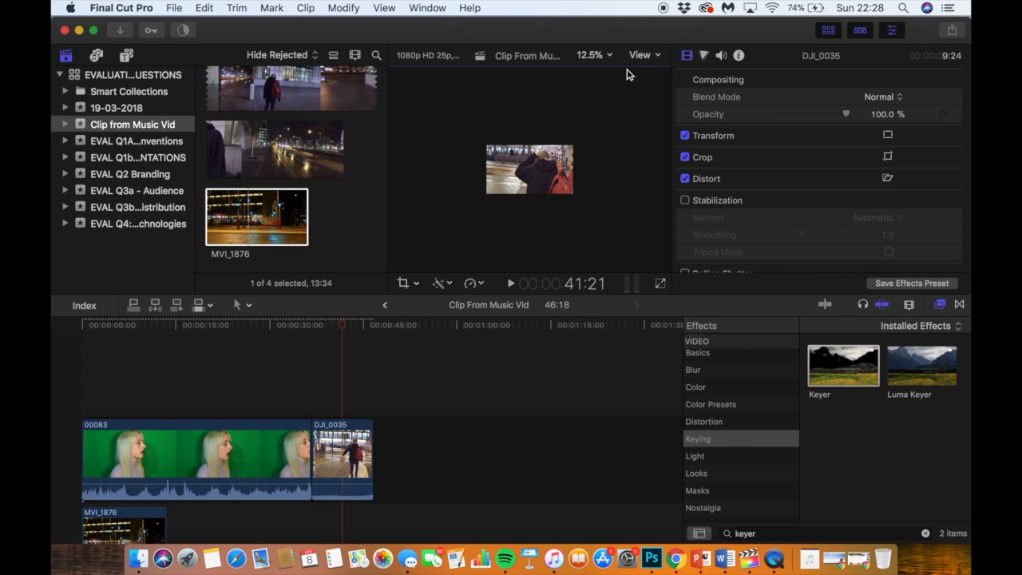
{"action": "left_click", "coordinate": [594, 55]}
{"action": "left_click", "coordinate": [602, 67]}
{"action": "left_click", "coordinate": [597, 56]}
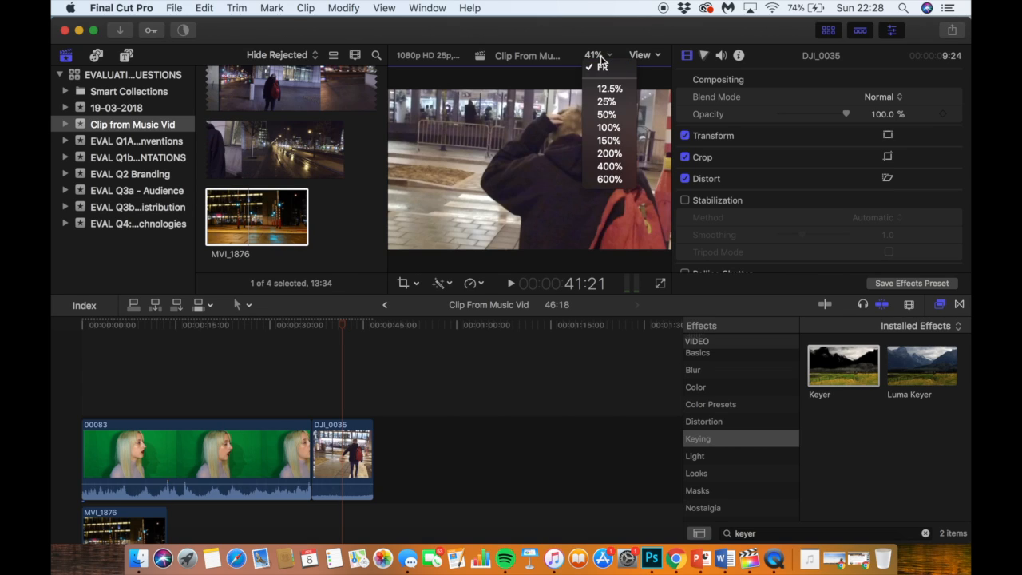
{"action": "left_click", "coordinate": [562, 113]}
Step: Reset the Transform changes on clip DJI_0035 to its original size and position
{"action": "left_click", "coordinate": [415, 283]}
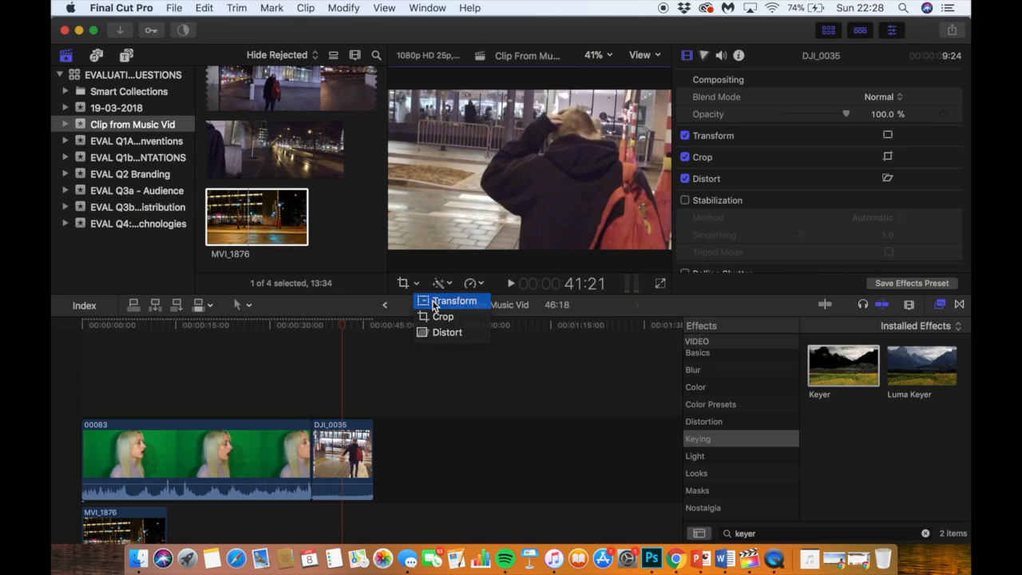
{"action": "left_click", "coordinate": [442, 299]}
{"action": "left_click", "coordinate": [603, 79]}
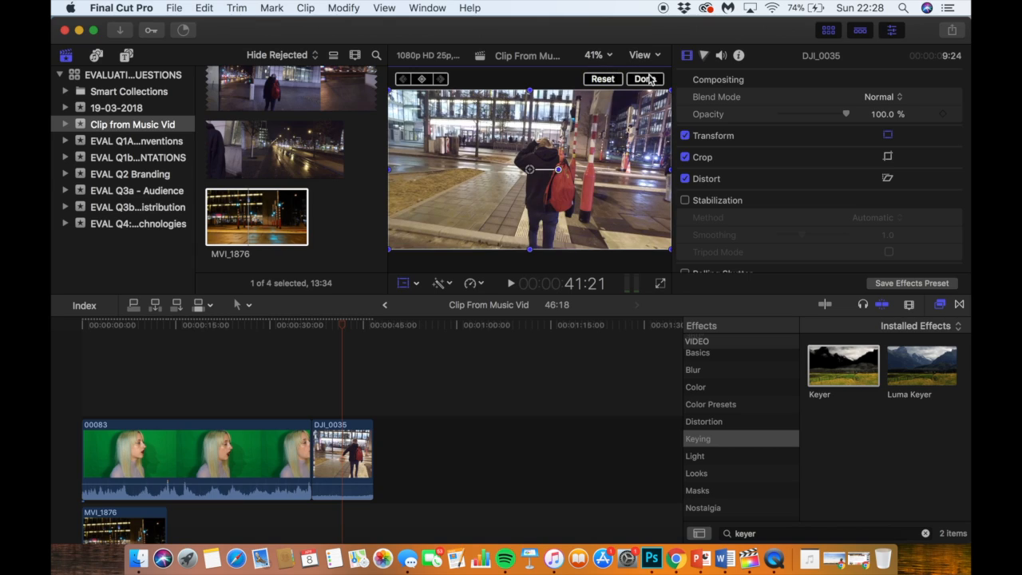
{"action": "left_click", "coordinate": [645, 78]}
Step: Apply the Balance Color enhancement to clip DJI_0035 in the timeline
{"action": "scroll", "coordinate": [345, 398], "scroll_direction": "down", "scroll_amount": 1}
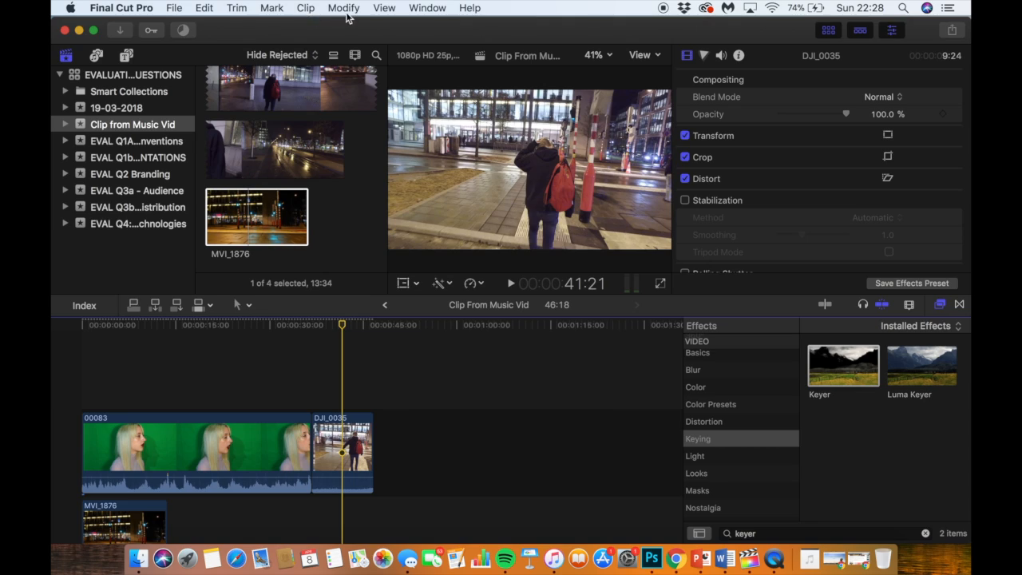
{"action": "left_click", "coordinate": [340, 463]}
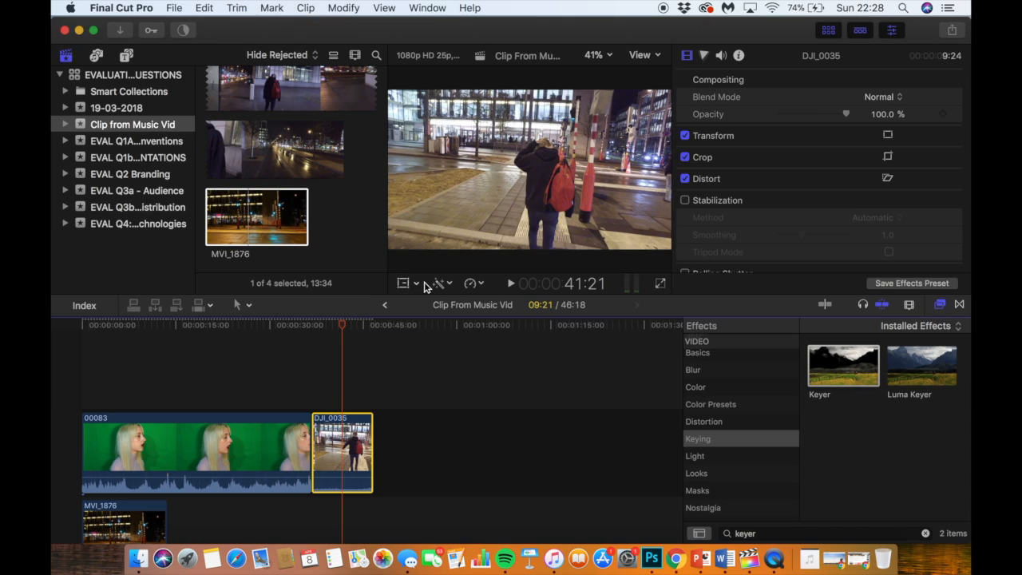
{"action": "left_click", "coordinate": [449, 284]}
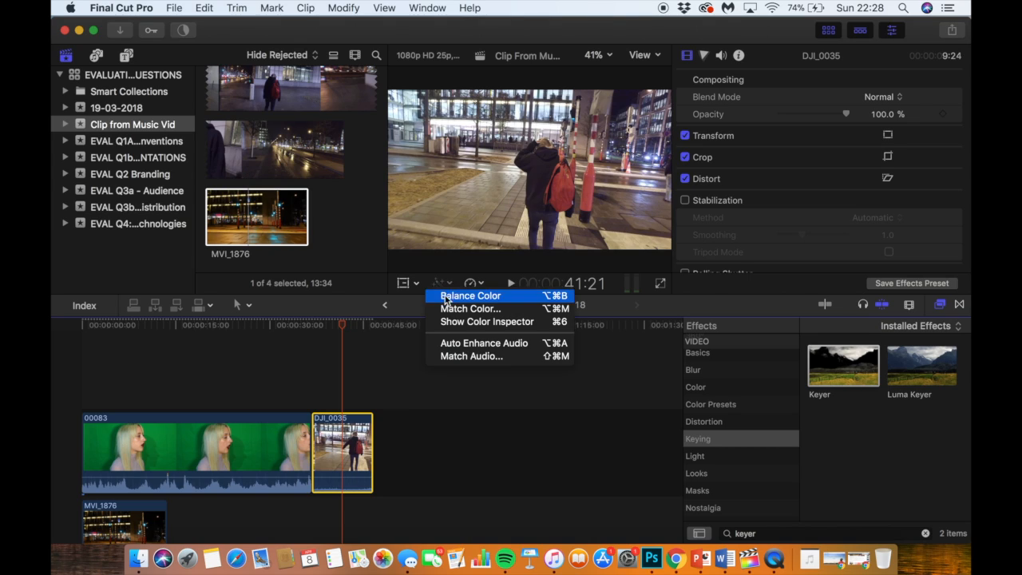
{"action": "left_click", "coordinate": [434, 283]}
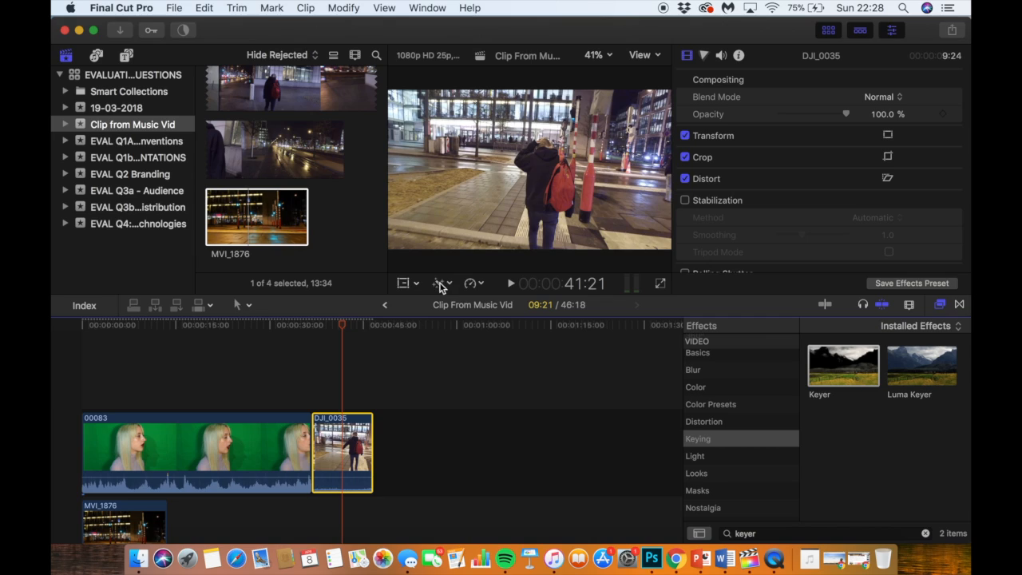
{"action": "left_click", "coordinate": [449, 284]}
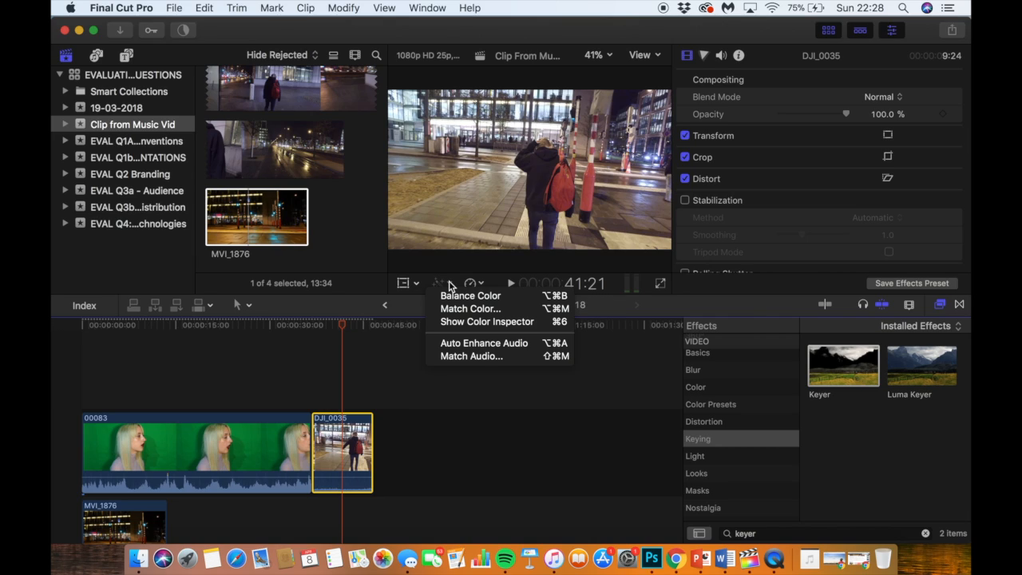
{"action": "left_click", "coordinate": [449, 282]}
{"action": "left_click", "coordinate": [434, 287]}
{"action": "left_click", "coordinate": [421, 289]}
{"action": "left_click", "coordinate": [444, 286]}
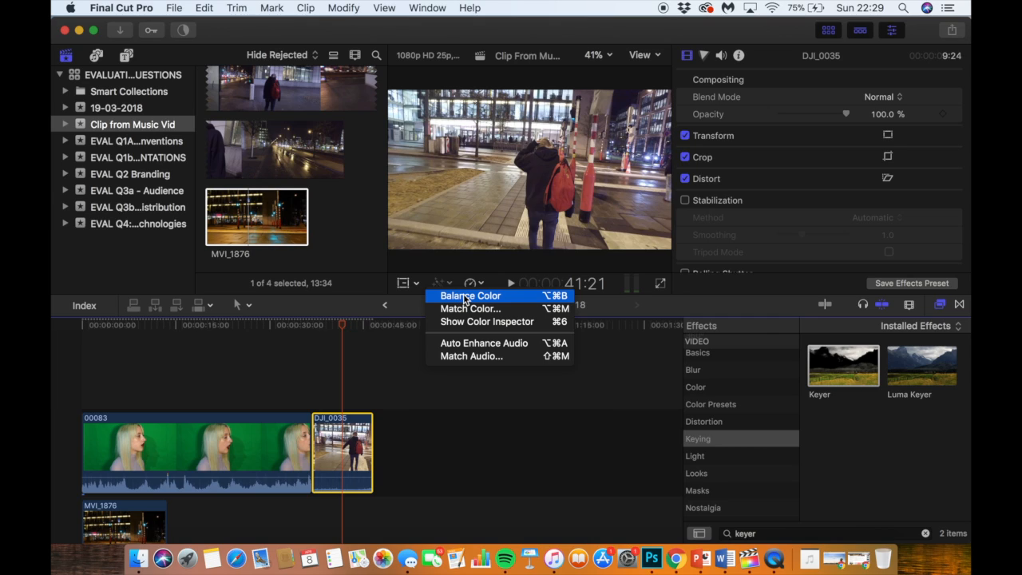
{"action": "left_click", "coordinate": [465, 297]}
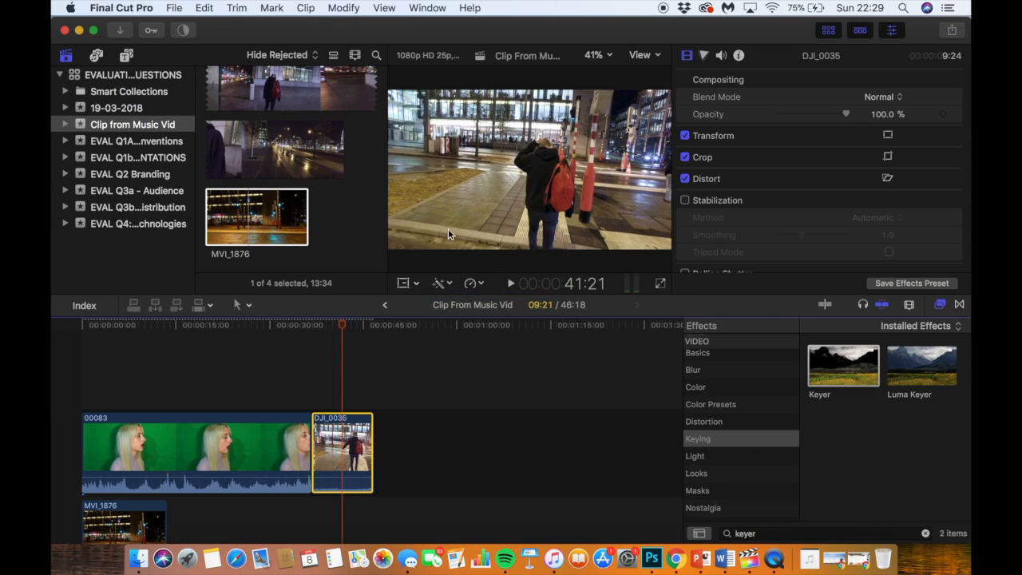
Step: Check another frame of clip DJI_0035 with the balanced colour and undo the Balance Color enhancement
{"action": "left_click", "coordinate": [321, 390]}
{"action": "left_click_drag", "start_coordinate": [351, 325], "coordinate": [347, 325]}
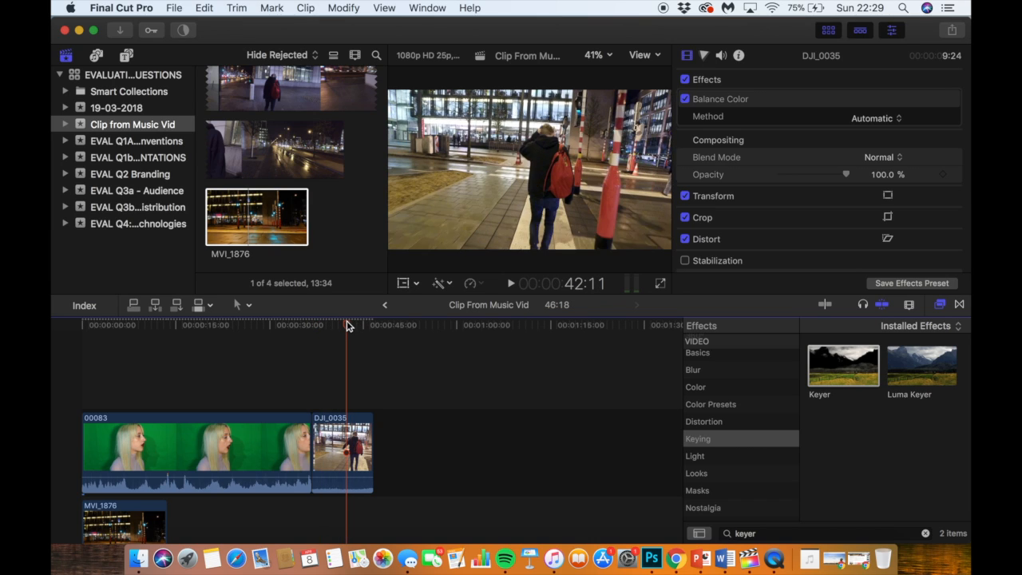
{"action": "left_click", "coordinate": [202, 6]}
{"action": "left_click", "coordinate": [214, 25]}
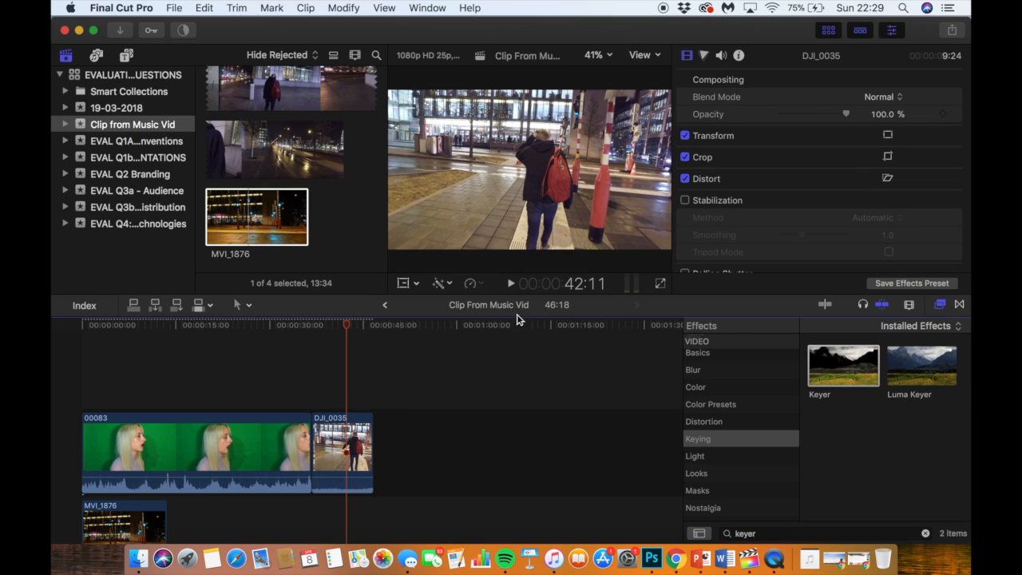
Step: Slightly shift the global, shadows and midtones colour of clip DJI_0035 on the Color Board and slightly lower its global saturation
{"action": "left_click", "coordinate": [704, 56]}
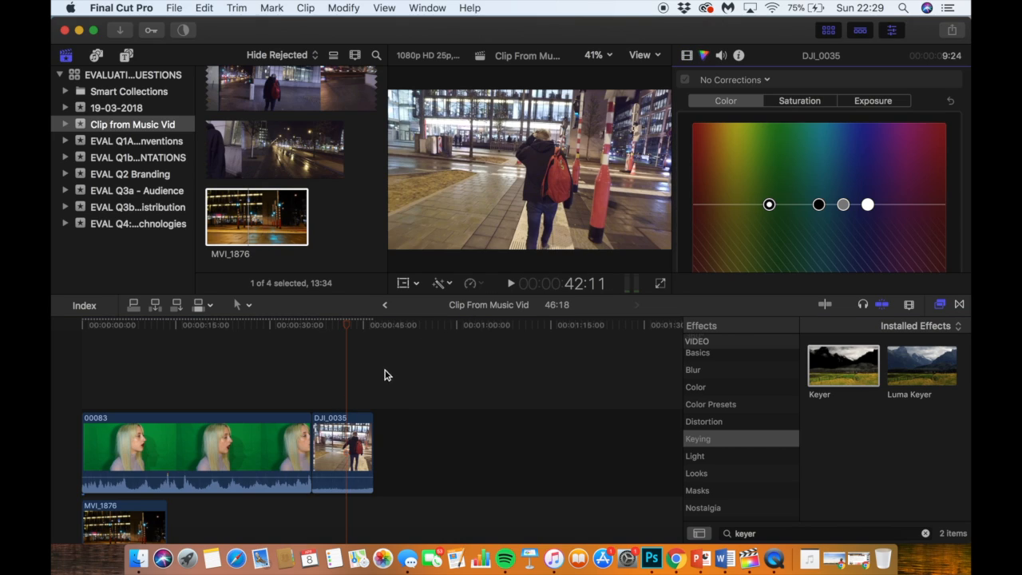
{"action": "left_click", "coordinate": [334, 465]}
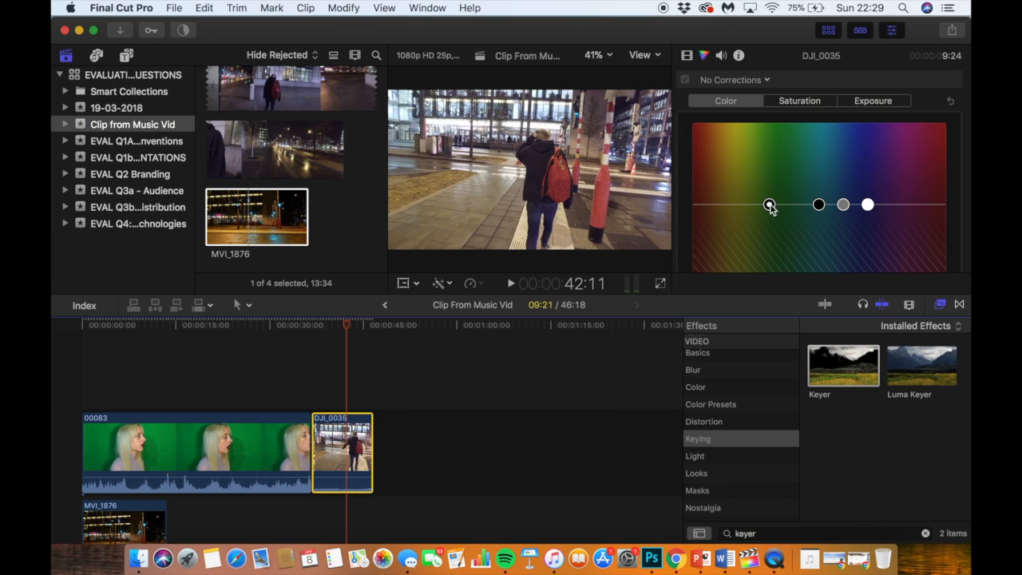
{"action": "left_click_drag", "start_coordinate": [768, 206], "coordinate": [837, 205]}
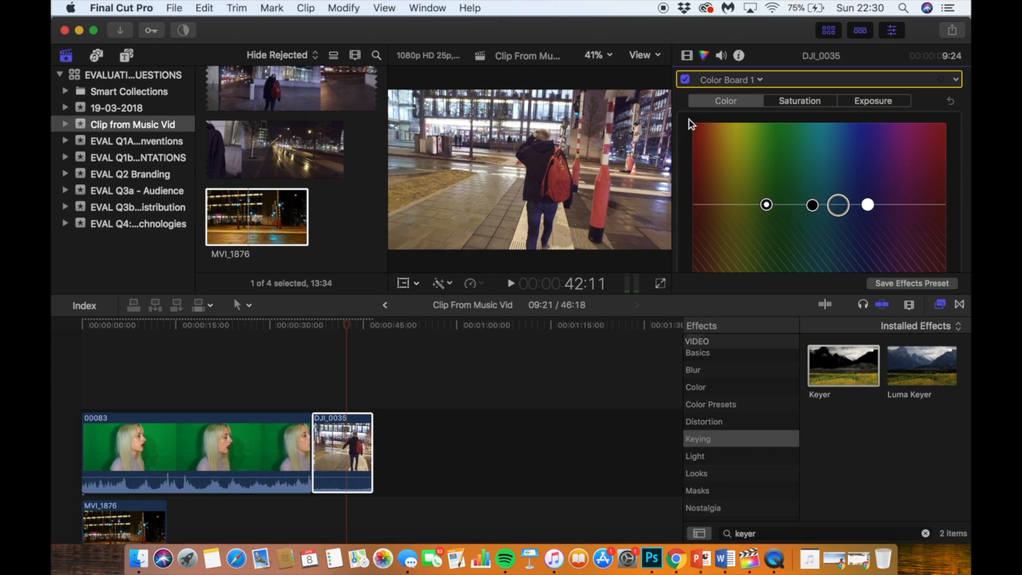
{"action": "left_click", "coordinate": [795, 102]}
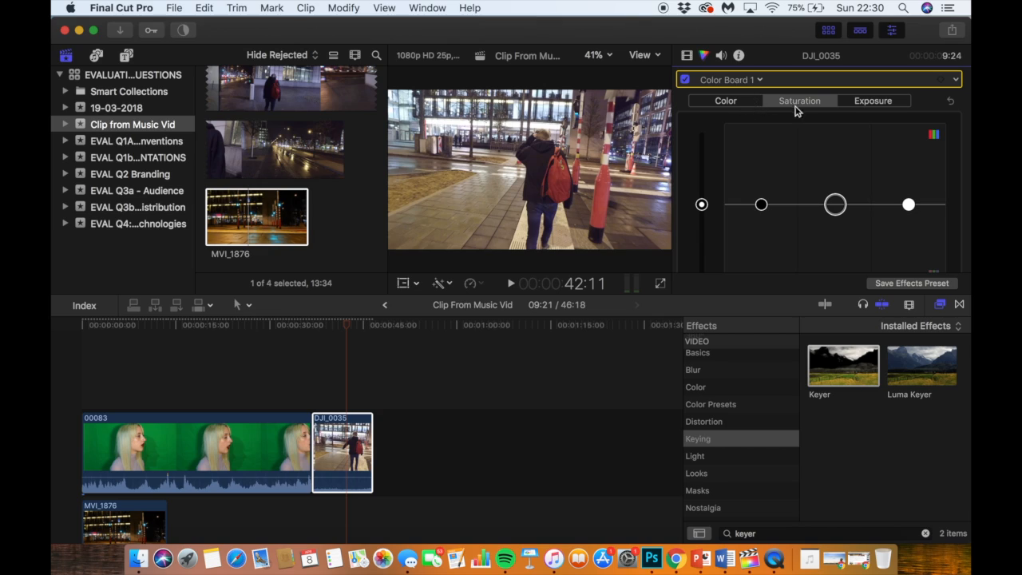
{"action": "mouse_move", "coordinate": [702, 205]}
{"action": "left_mouse_down"}
{"action": "mouse_move", "coordinate": [707, 122]}
{"action": "mouse_move", "coordinate": [710, 333]}
{"action": "mouse_move", "coordinate": [713, 213]}
{"action": "left_mouse_up"}
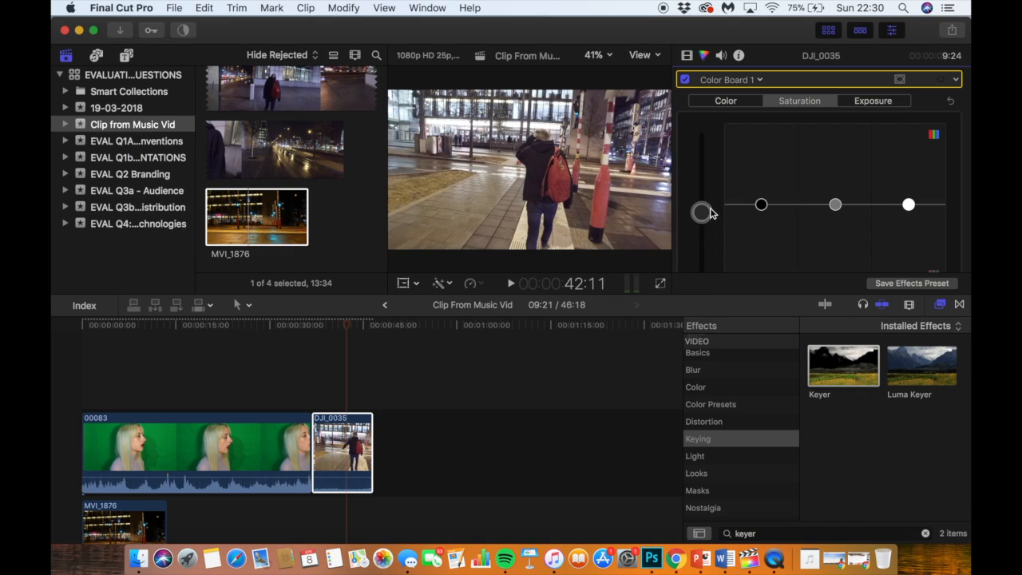
Step: Try lowering the global exposure of clip DJI_0035 to full black and bring it back to neutral
{"action": "left_click", "coordinate": [872, 100]}
{"action": "left_click_drag", "start_coordinate": [702, 203], "coordinate": [700, 315]}
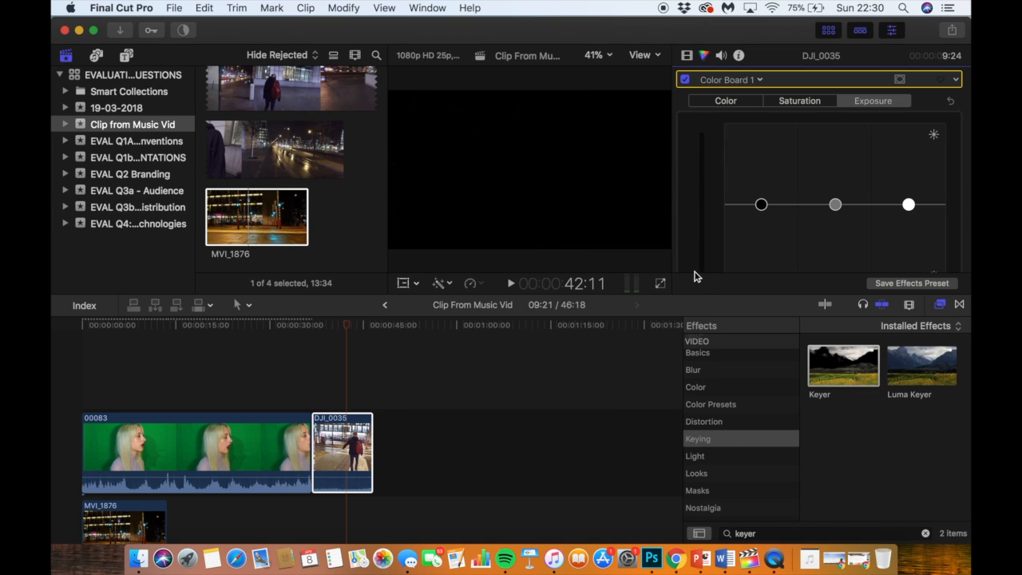
{"action": "left_click_drag", "start_coordinate": [695, 276], "coordinate": [762, 208]}
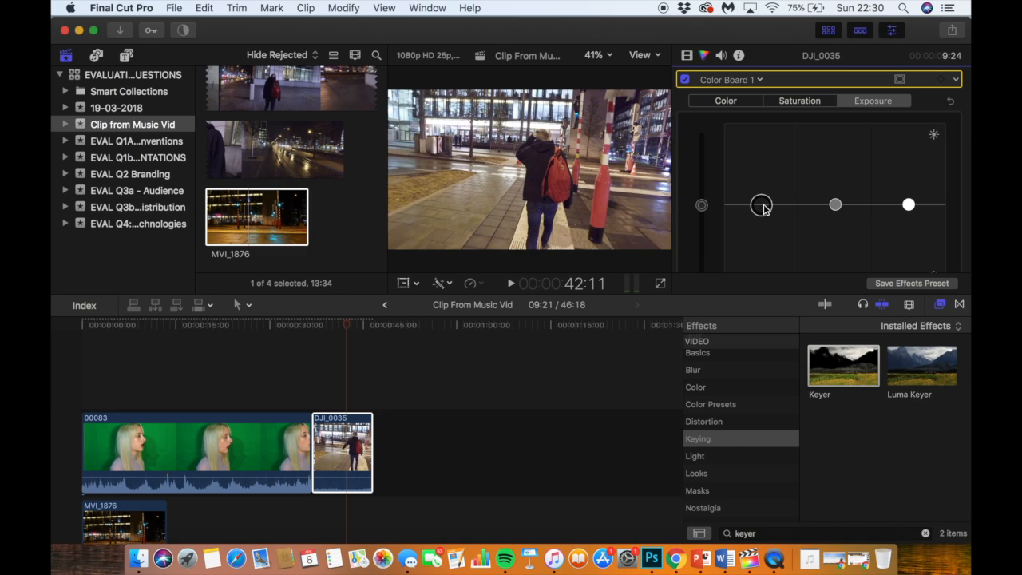
{"action": "left_click", "coordinate": [726, 100]}
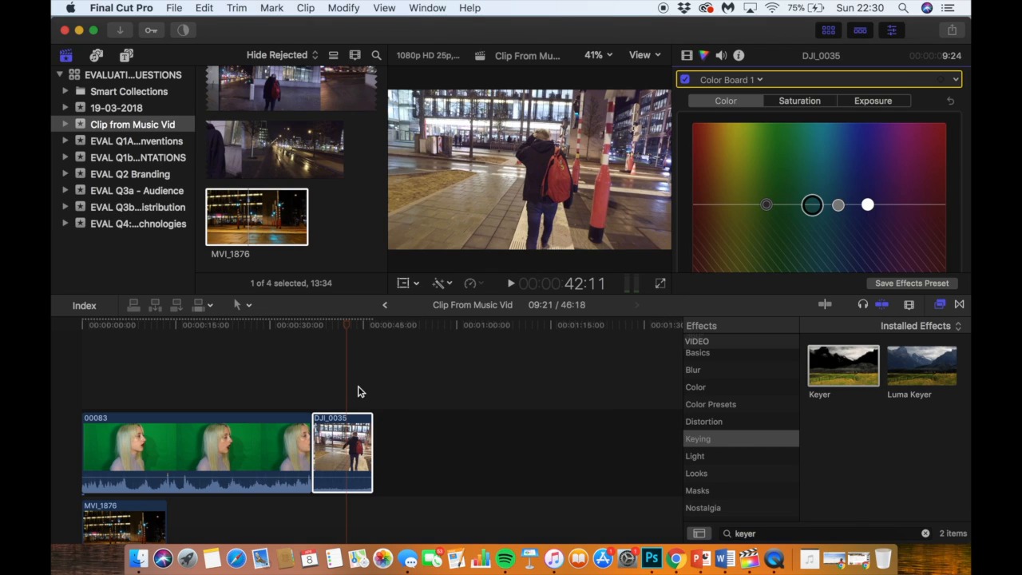
{"action": "left_click", "coordinate": [328, 409]}
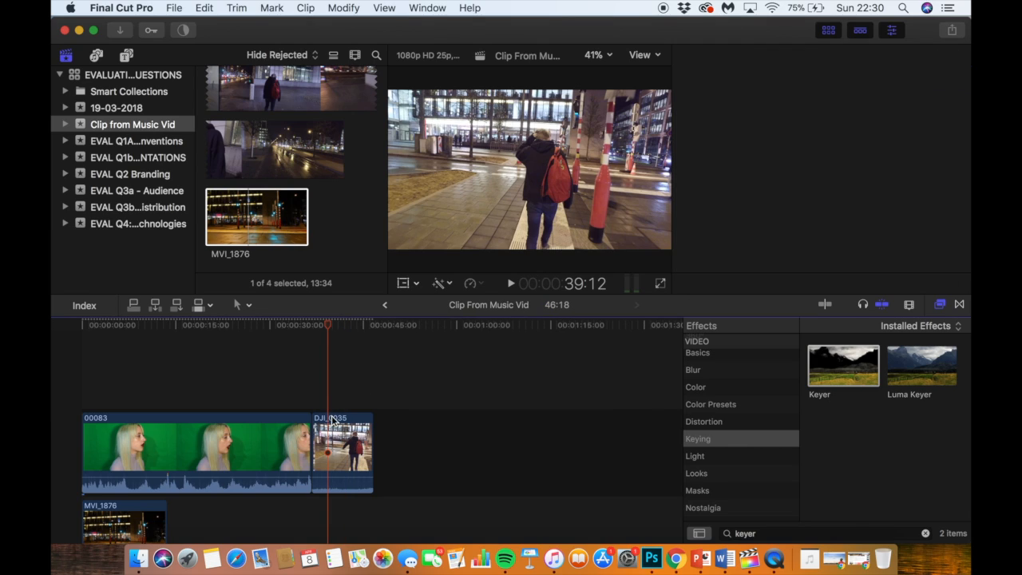
{"action": "left_click", "coordinate": [236, 7]}
{"action": "mouse_move", "coordinate": [203, 7]}
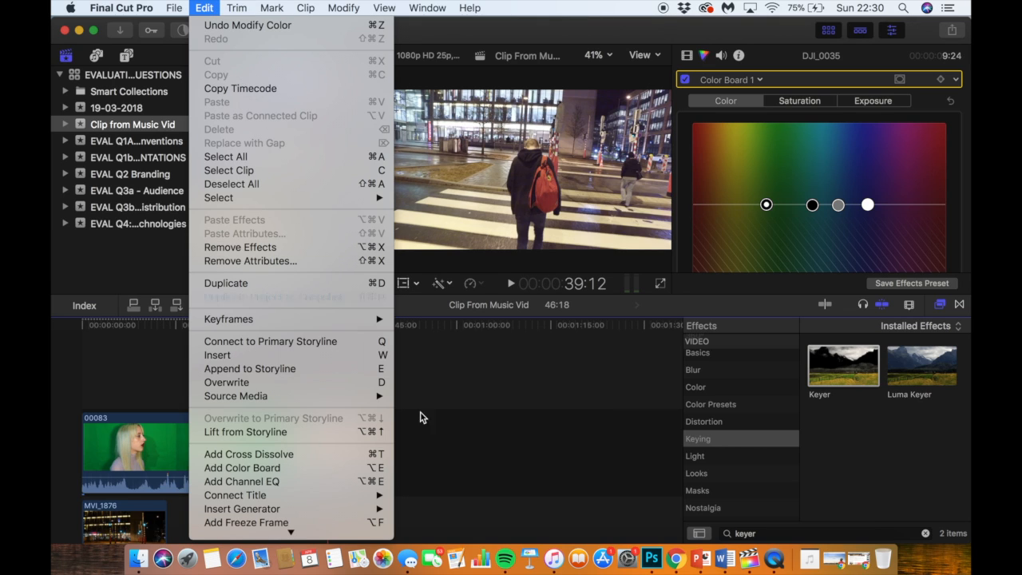
{"action": "left_click", "coordinate": [488, 404]}
Step: Insert a gap after clip DJI_0035 at the end of the timeline and extend it to 17:10
{"action": "left_click", "coordinate": [370, 394]}
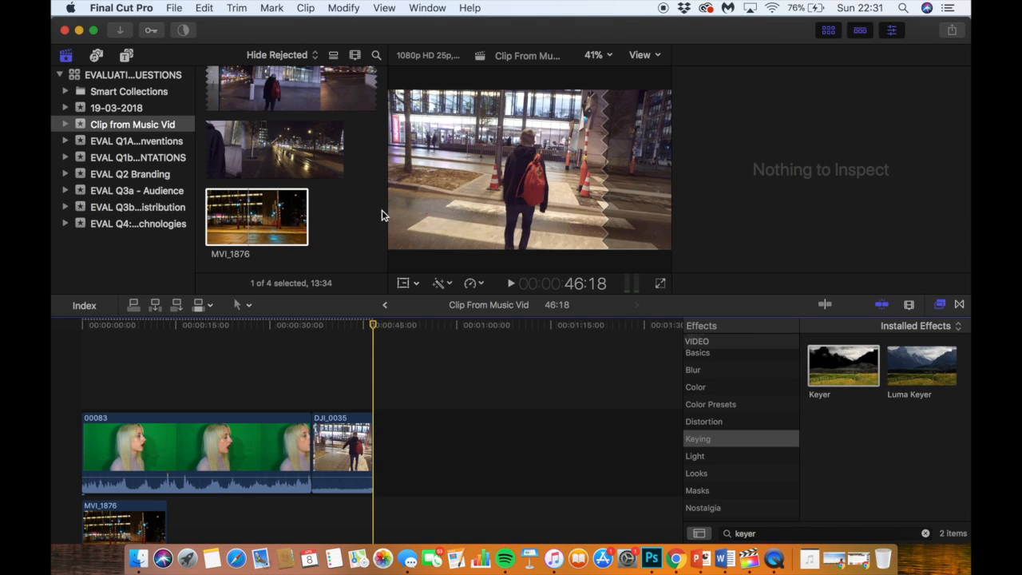
{"action": "left_click", "coordinate": [205, 8]}
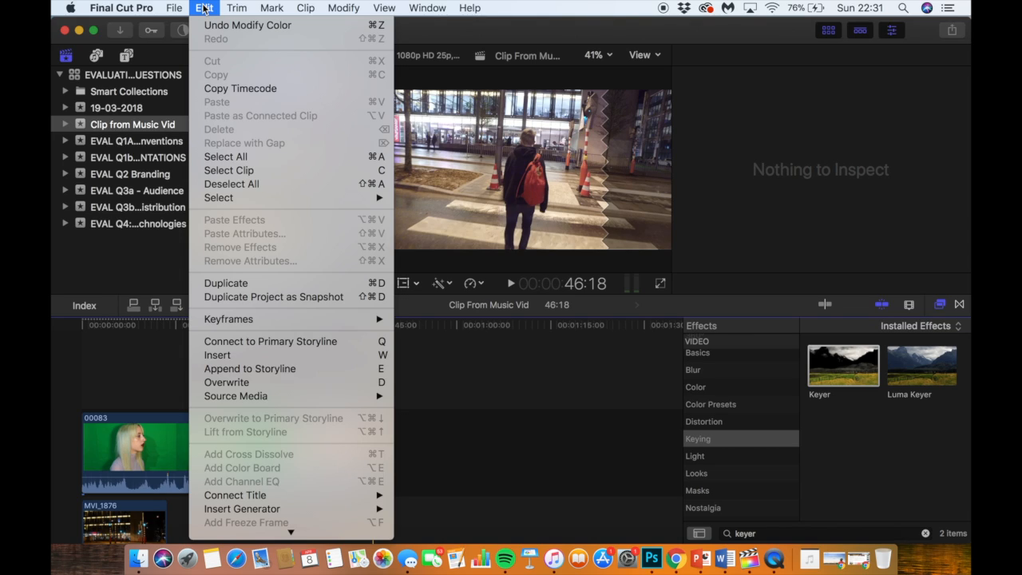
{"action": "mouse_move", "coordinate": [259, 509]}
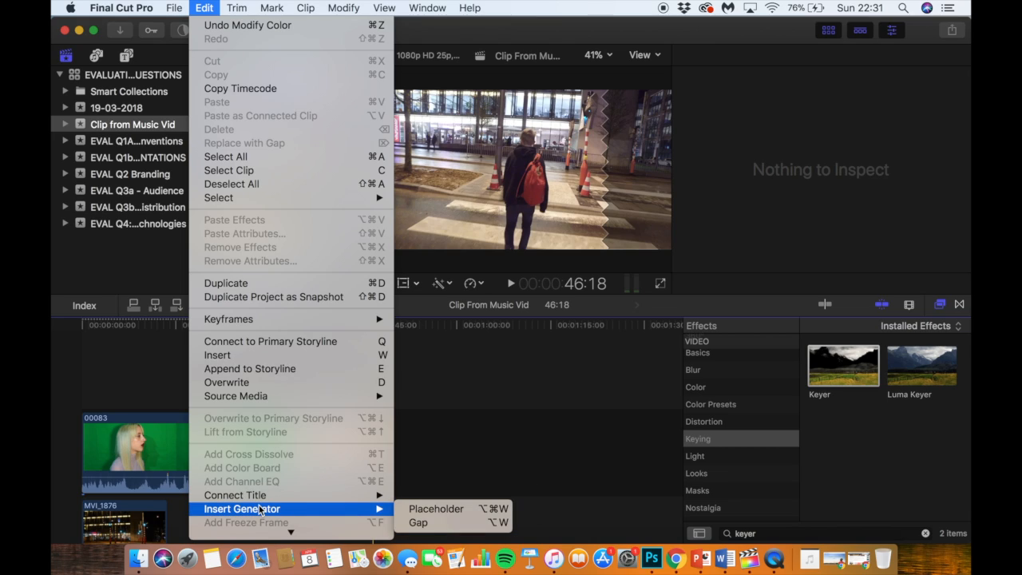
{"action": "left_click", "coordinate": [419, 523]}
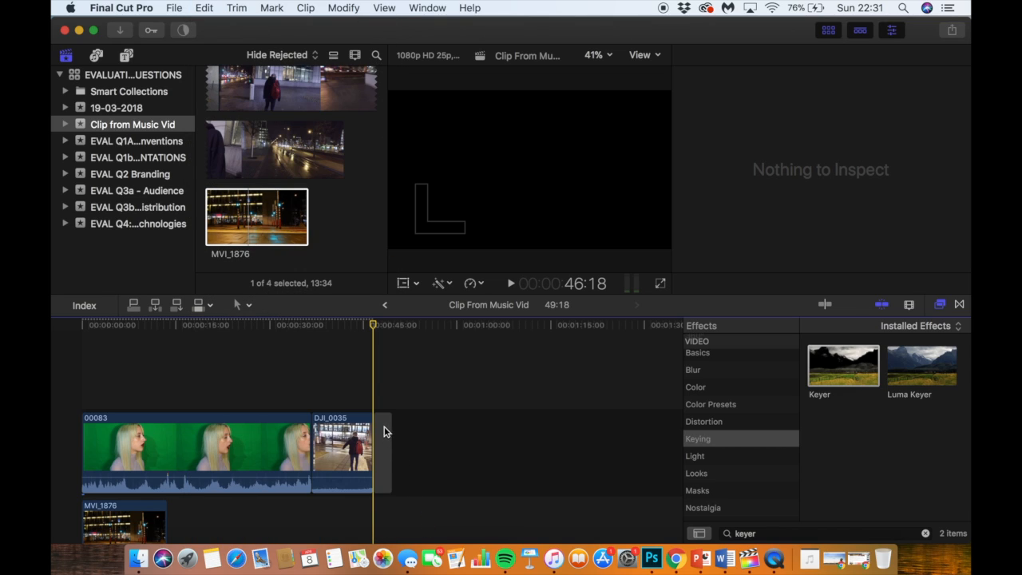
{"action": "left_click_drag", "start_coordinate": [389, 437], "coordinate": [481, 438]}
Step: Play briefly through the gap after clip DJI_0035 and delete it from the timeline
{"action": "key", "text": "space"}
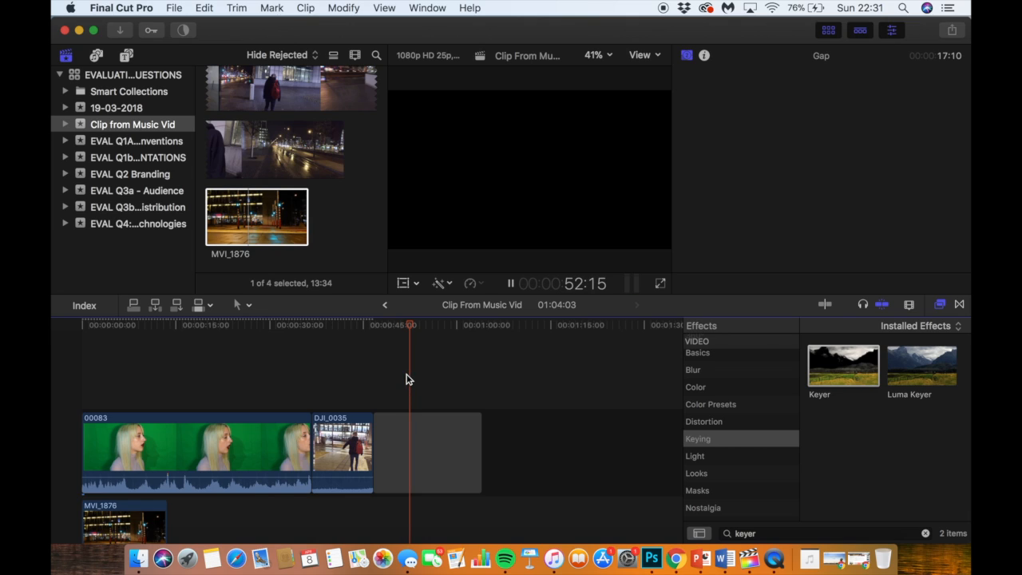
{"action": "key", "text": "space"}
{"action": "left_click", "coordinate": [447, 441]}
{"action": "key", "text": "Delete"}
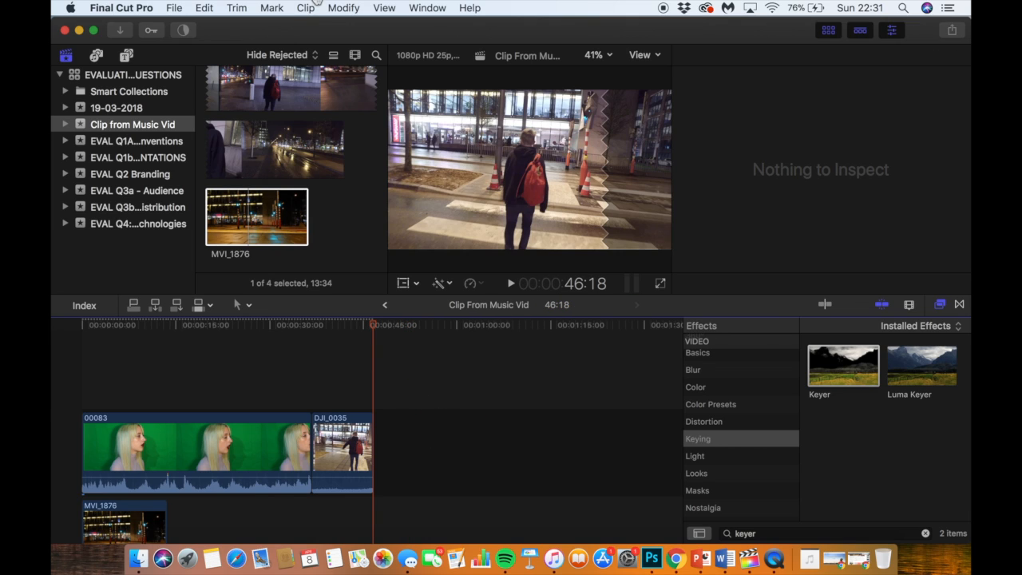
Step: Insert a placeholder generator after clip DJI_0035 at the end of the timeline and delete it again
{"action": "left_click", "coordinate": [217, 8]}
{"action": "mouse_move", "coordinate": [383, 508]}
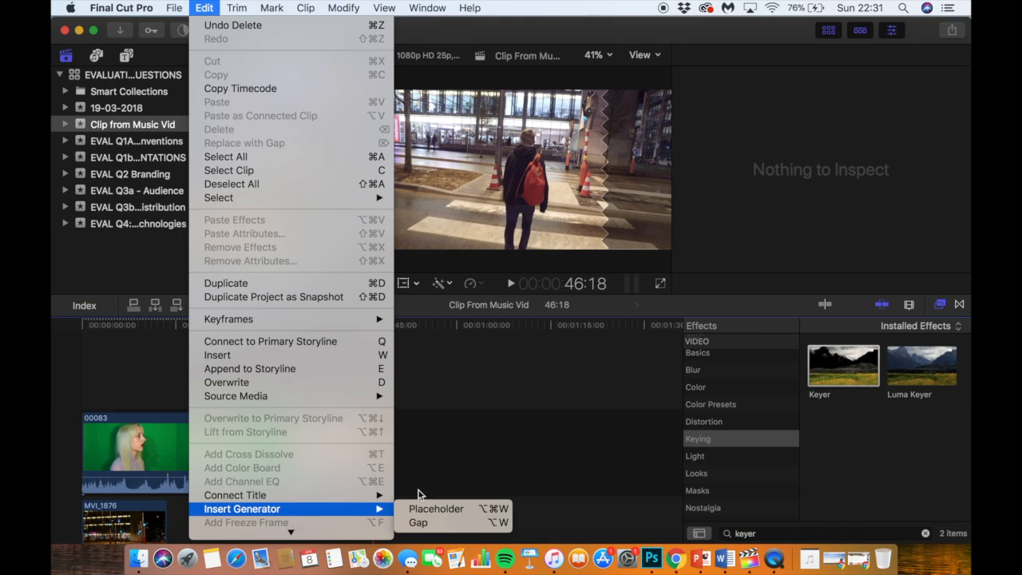
{"action": "left_click", "coordinate": [435, 509]}
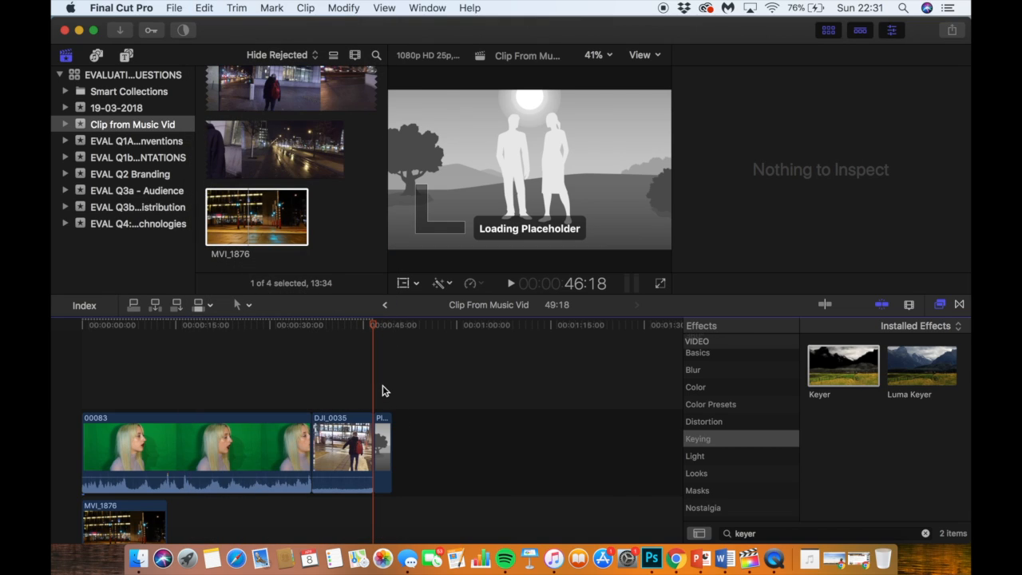
{"action": "left_click", "coordinate": [387, 428]}
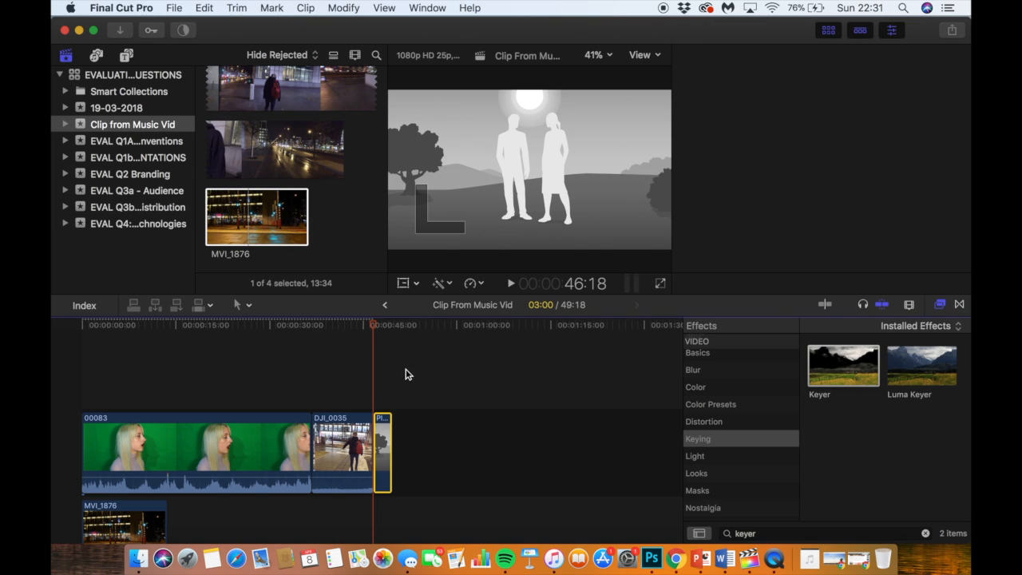
{"action": "key", "text": "Left"}
{"action": "key", "text": "Delete"}
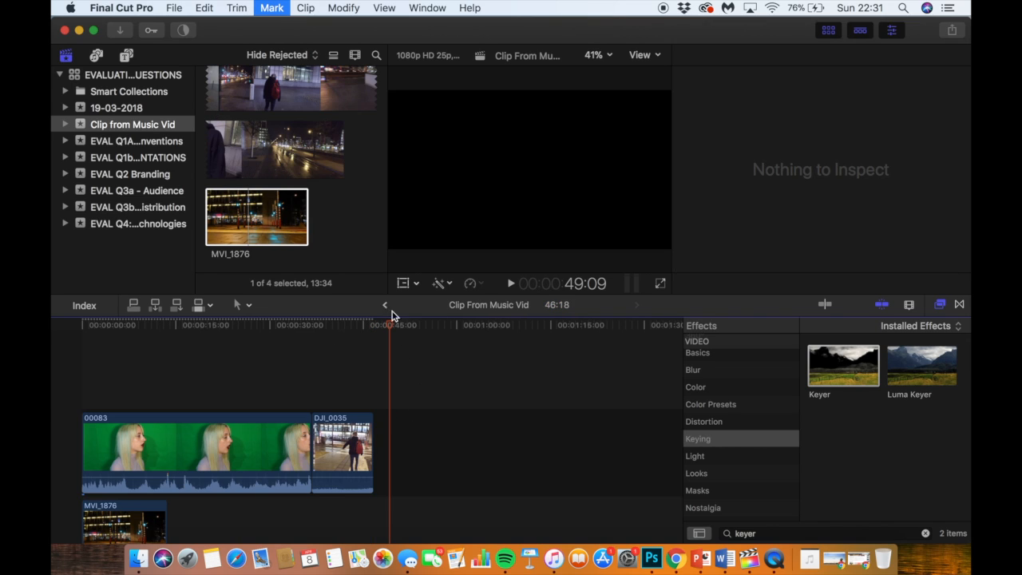
Step: Add a freeze frame of clip DJI_0035 at 45:23, near the clip's end, and play it back
{"action": "left_click", "coordinate": [359, 394]}
{"action": "left_click", "coordinate": [375, 399]}
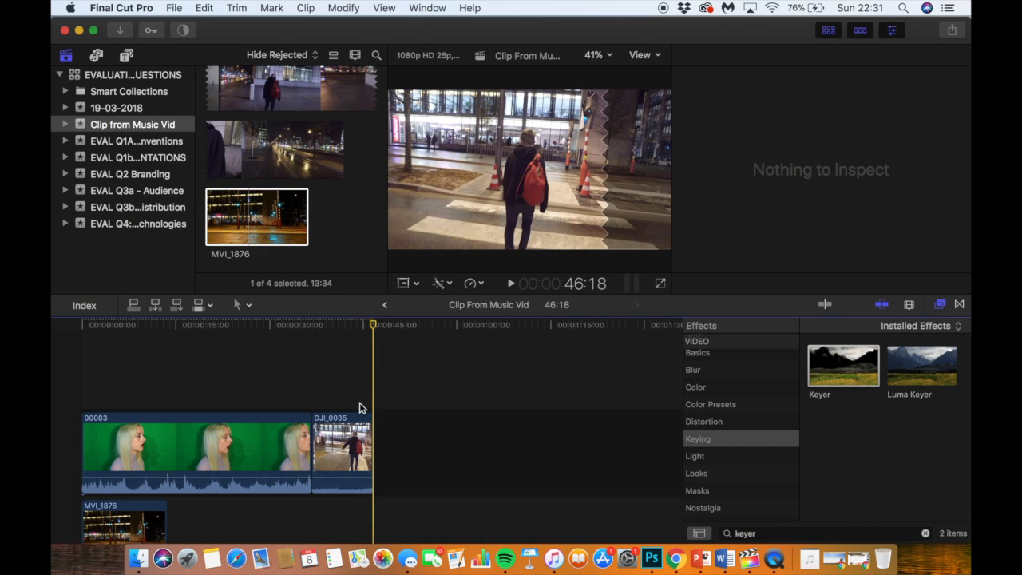
{"action": "left_click", "coordinate": [360, 405]}
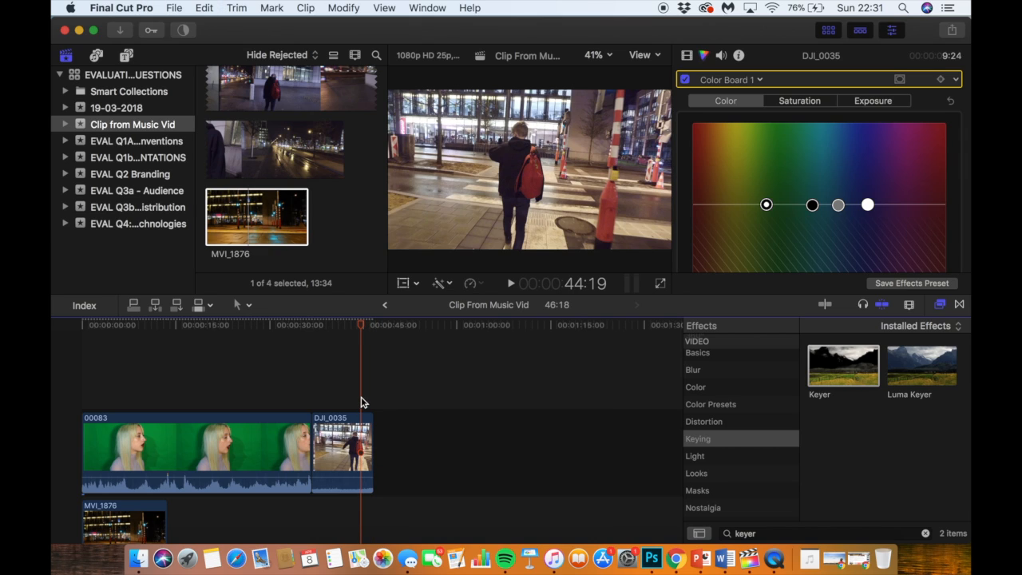
{"action": "key", "text": "space"}
{"action": "key", "text": "space"}
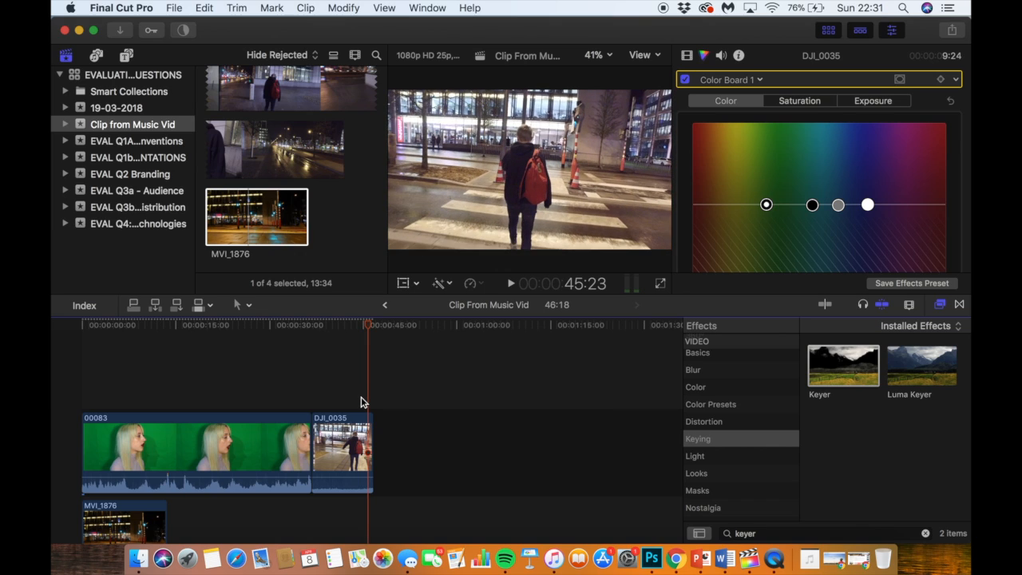
{"action": "left_click", "coordinate": [206, 8]}
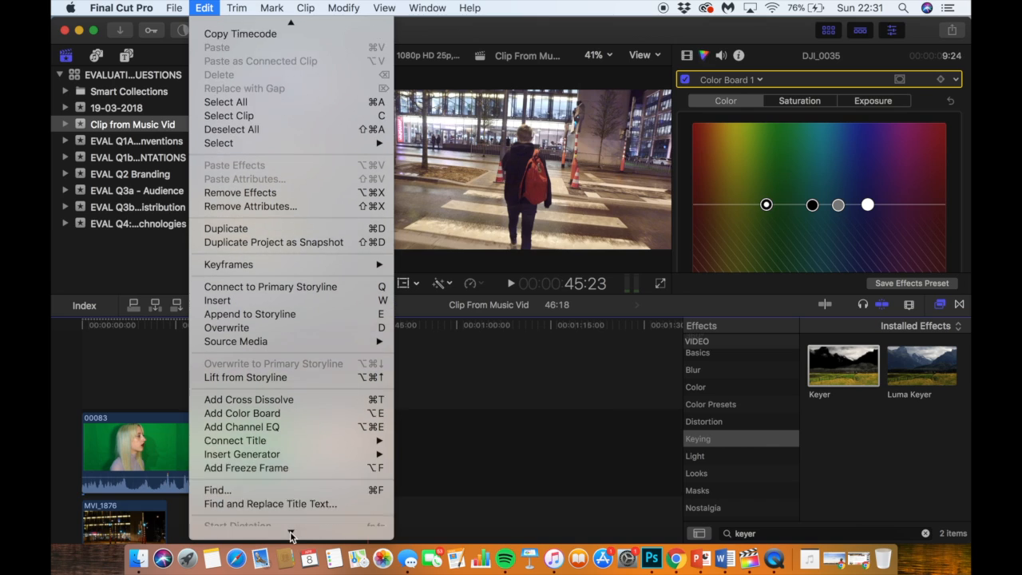
{"action": "left_click", "coordinate": [280, 461]}
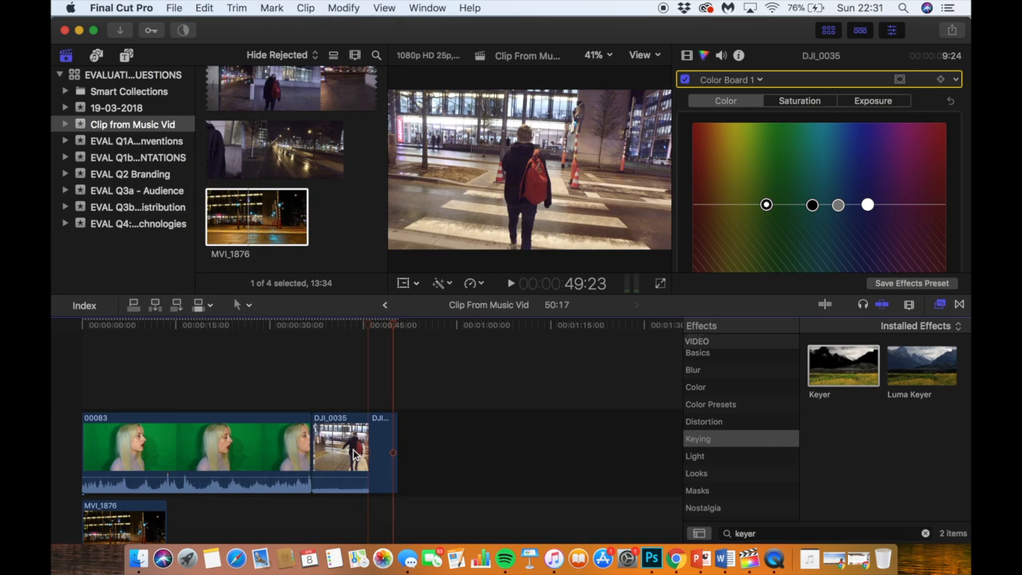
{"action": "key", "text": "space"}
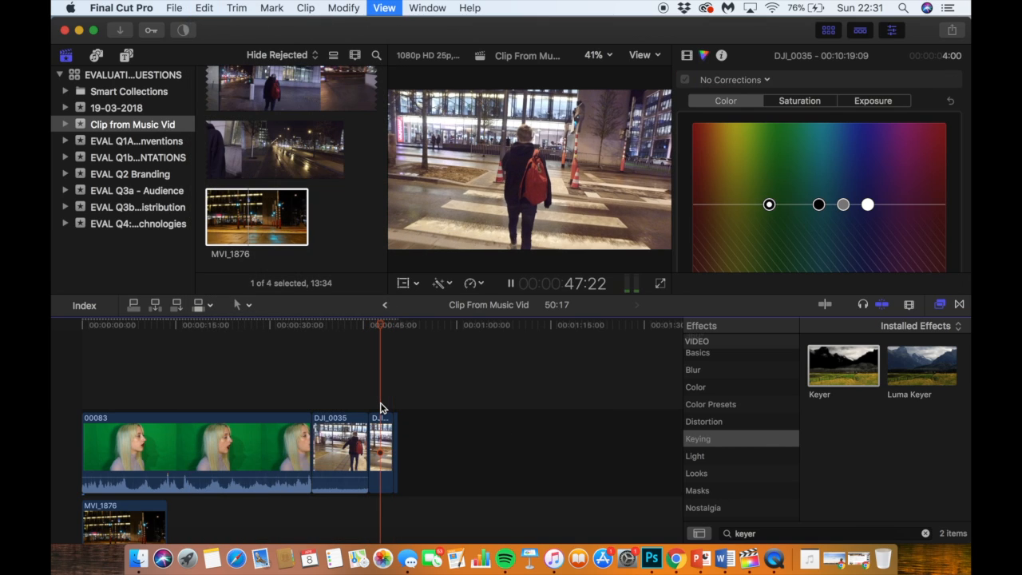
Step: Try deleting the freeze frame at the end of clip DJI_0035, undo that deletion and undo the freeze frame itself
{"action": "key", "text": "space"}
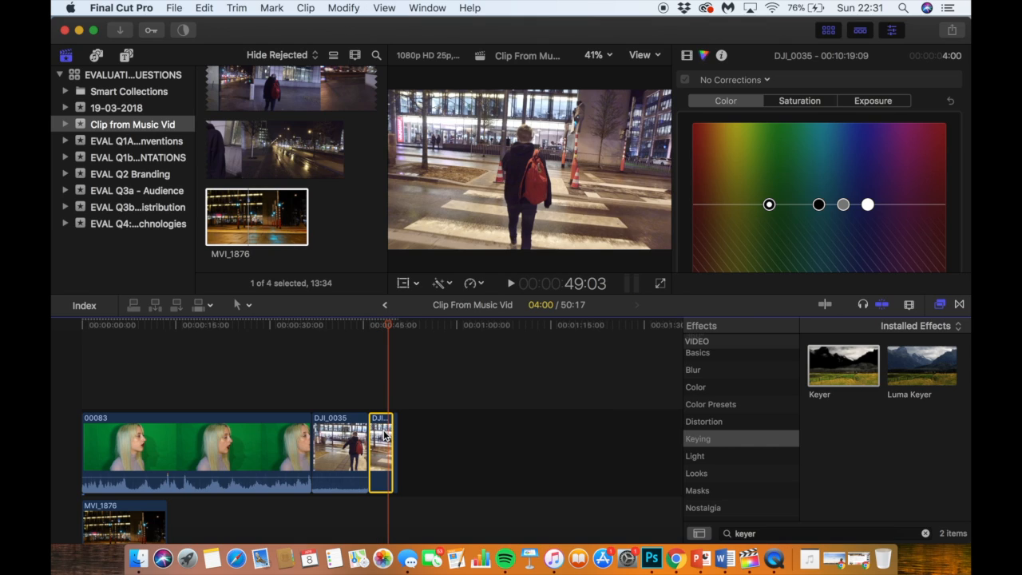
{"action": "key", "text": "Delete"}
{"action": "left_click", "coordinate": [204, 8]}
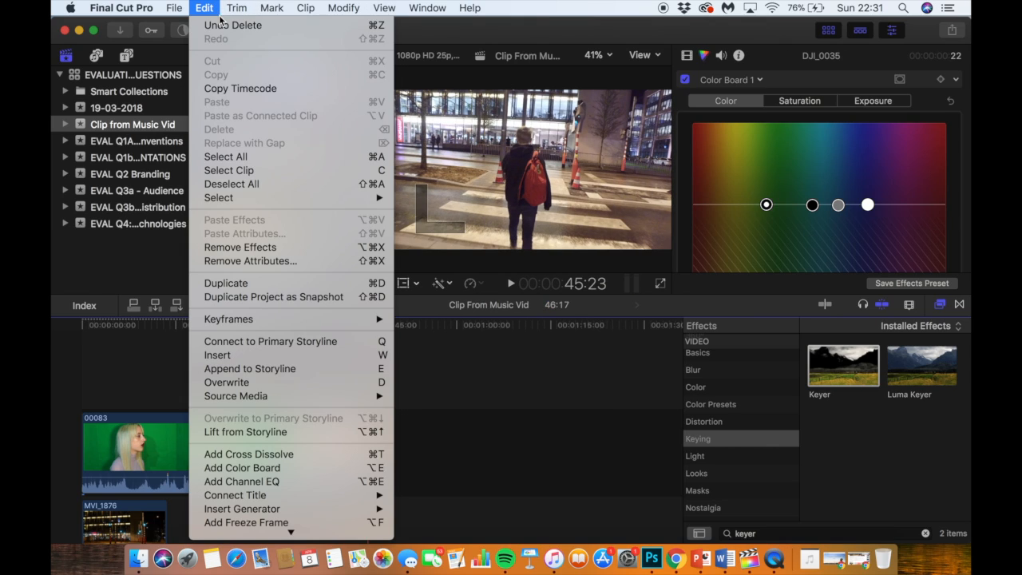
{"action": "left_click", "coordinate": [224, 25]}
{"action": "left_click", "coordinate": [206, 8]}
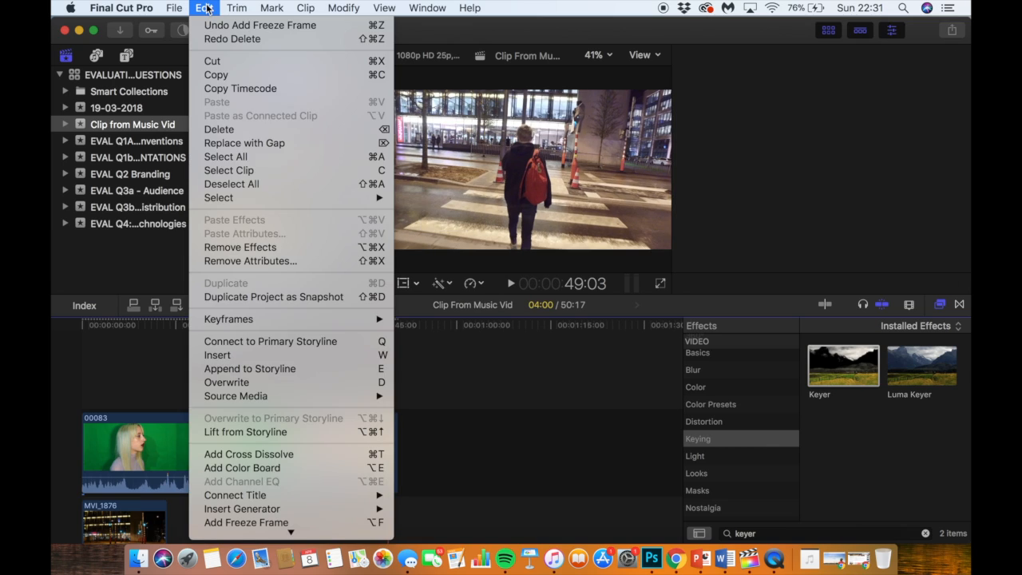
{"action": "left_click", "coordinate": [212, 25]}
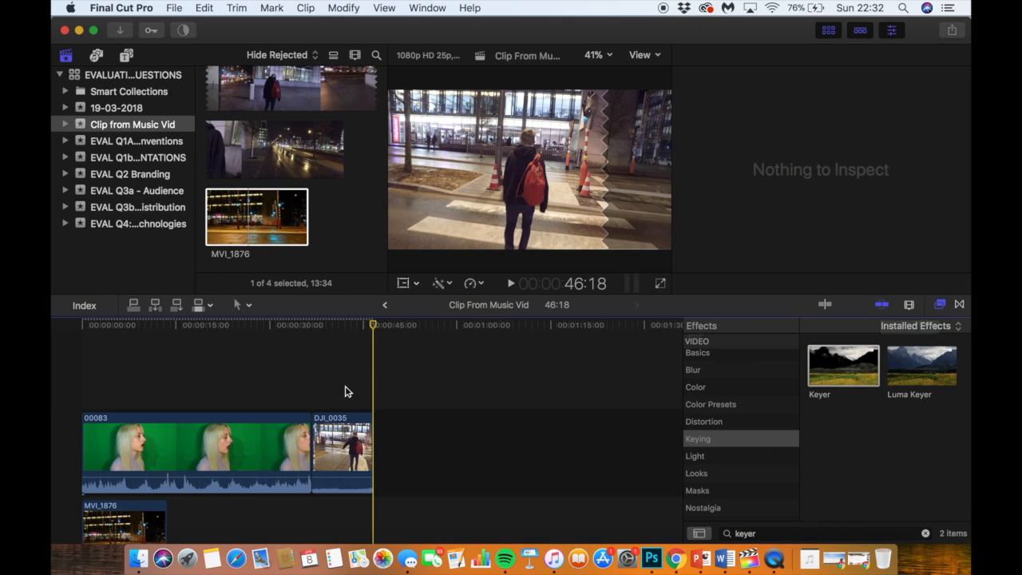
Step: Split clip DJI_0035 at 42:24 with the Blade
{"action": "left_click", "coordinate": [318, 403]}
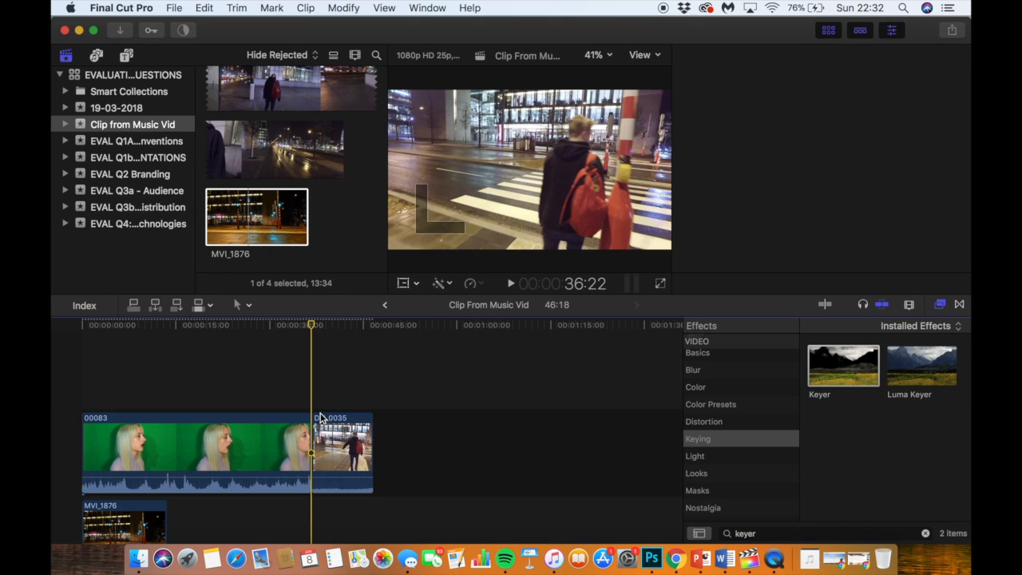
{"action": "key", "text": "super+equal"}
{"action": "key", "text": "super+equal"}
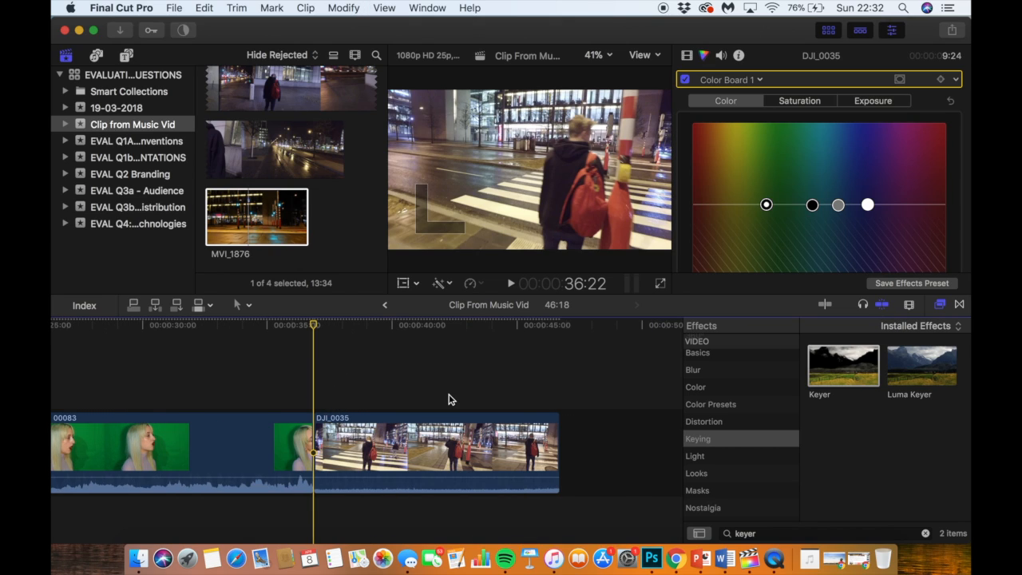
{"action": "scroll", "coordinate": [450, 399], "scroll_direction": "right", "scroll_amount": 2}
{"action": "left_click", "coordinate": [444, 392]}
{"action": "left_click", "coordinate": [498, 389]}
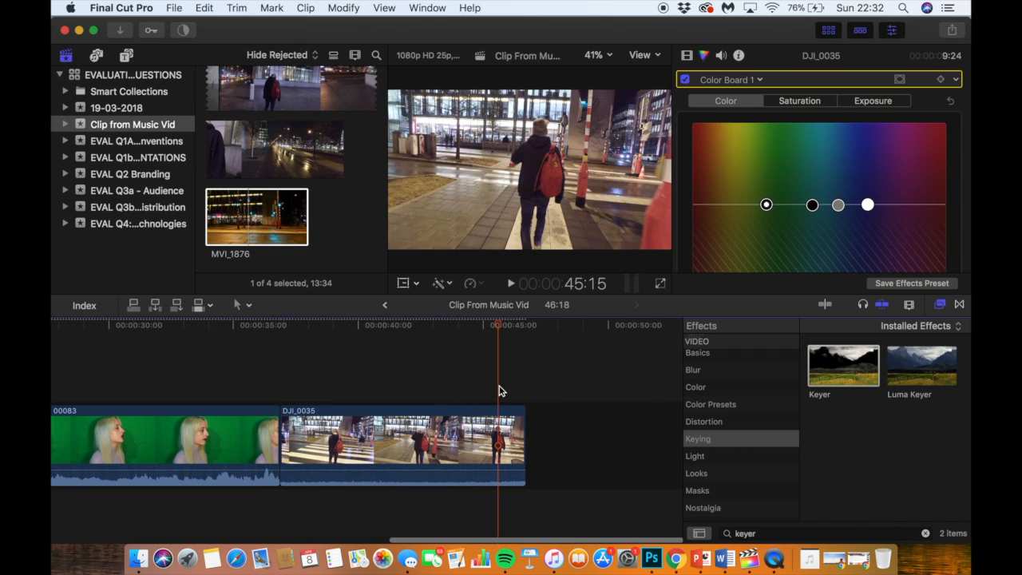
{"action": "left_click", "coordinate": [522, 391]}
{"action": "left_click_drag", "start_coordinate": [527, 326], "coordinate": [434, 327]}
{"action": "left_click", "coordinate": [435, 441]}
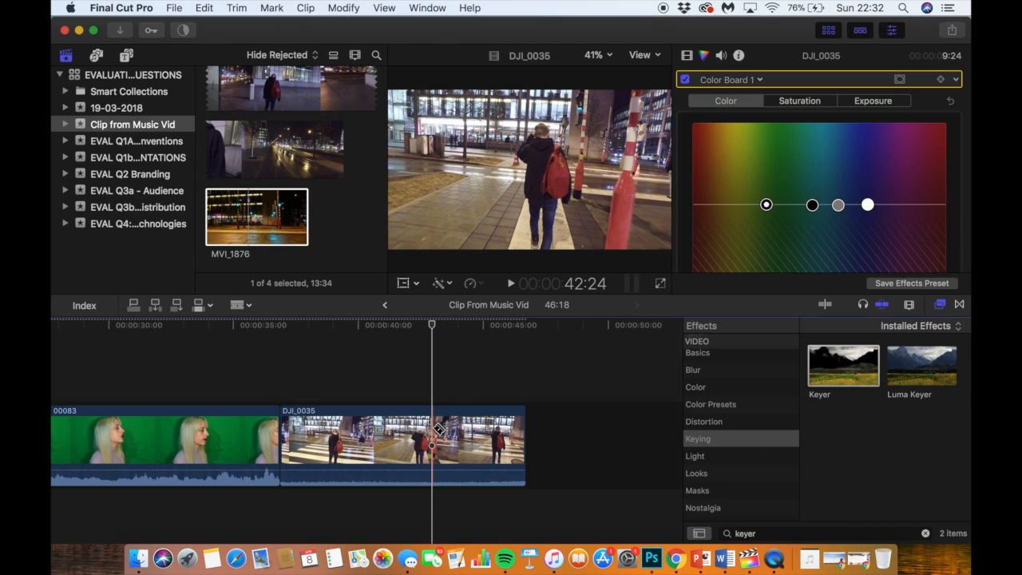
{"action": "key", "text": "super+b"}
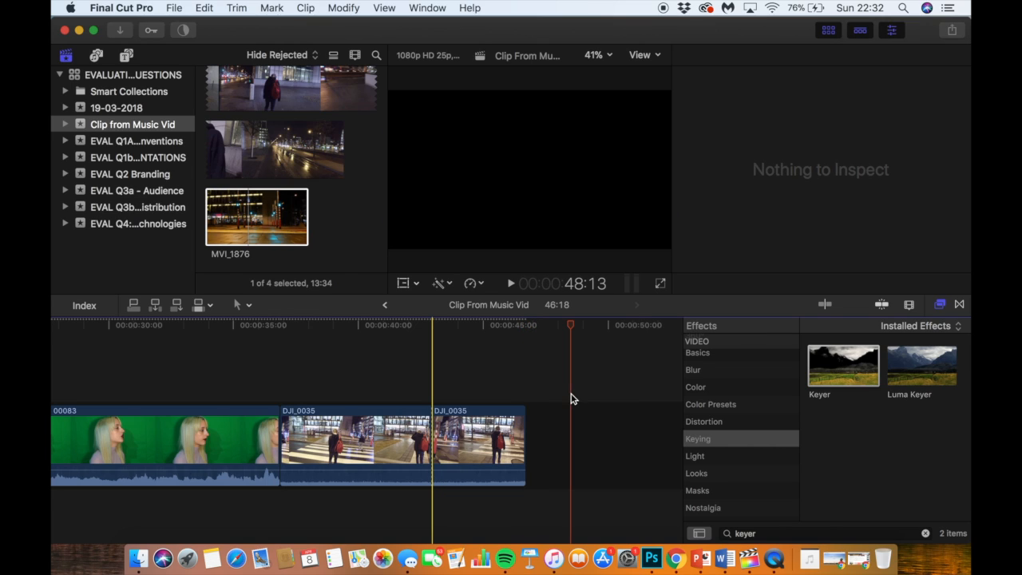
Step: Undo the split in clip DJI_0035
{"action": "left_click", "coordinate": [426, 386]}
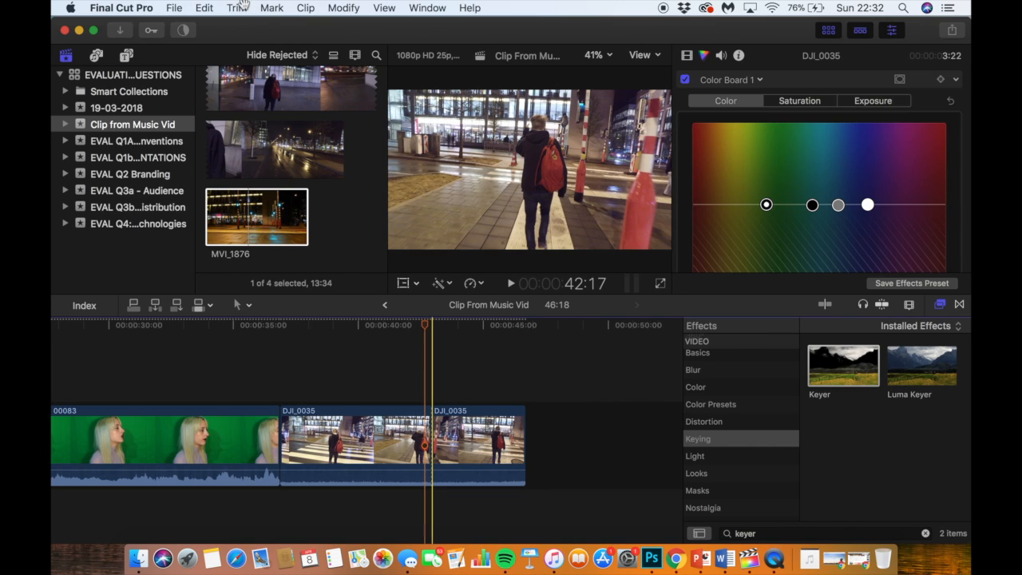
{"action": "left_click", "coordinate": [207, 11]}
{"action": "left_click", "coordinate": [207, 12]}
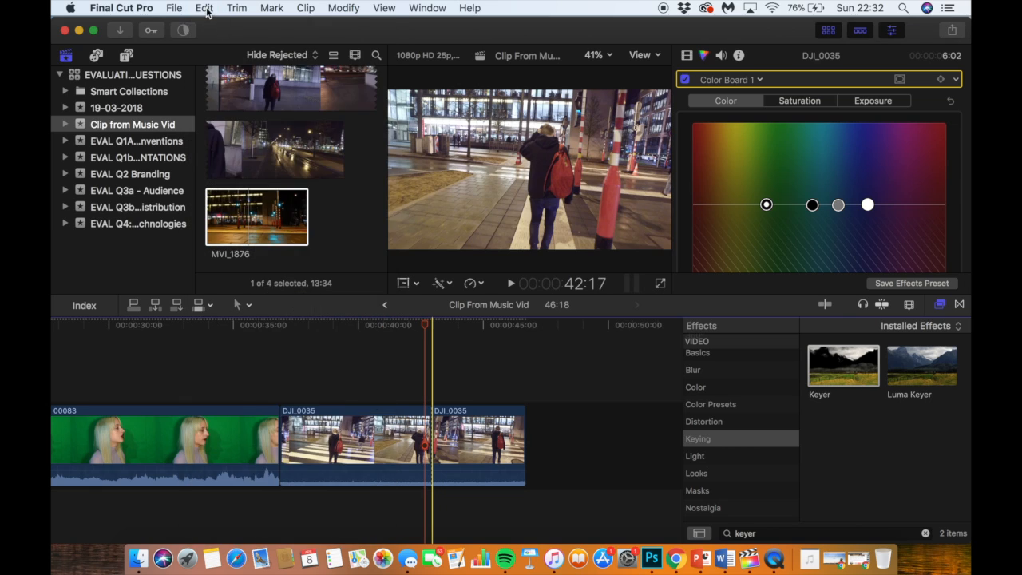
{"action": "left_click", "coordinate": [206, 10]}
{"action": "left_click", "coordinate": [219, 25]}
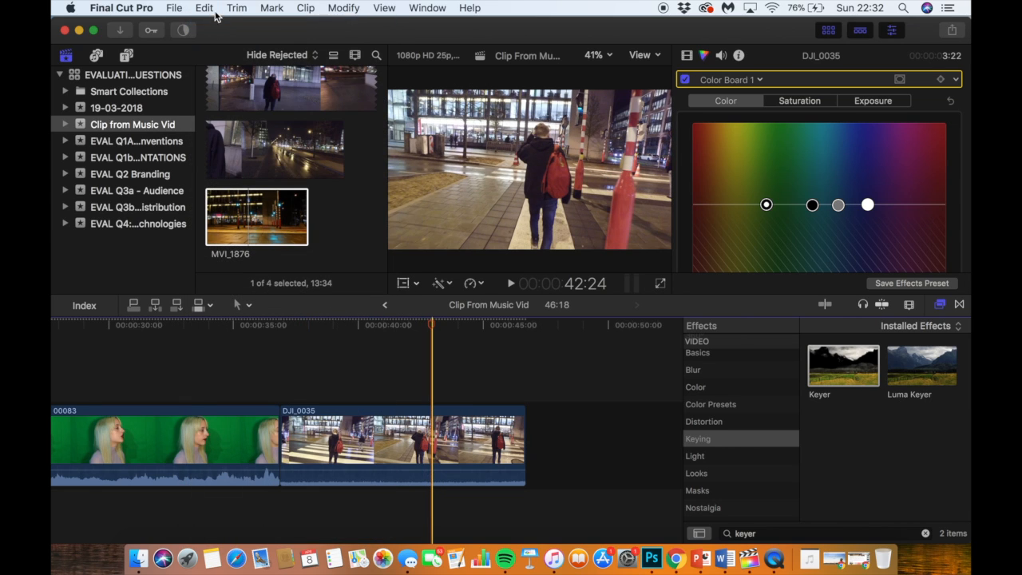
Step: Undo the earlier deletion of the placeholder after clip DJI_0035
{"action": "left_click", "coordinate": [209, 11]}
{"action": "left_click", "coordinate": [225, 25]}
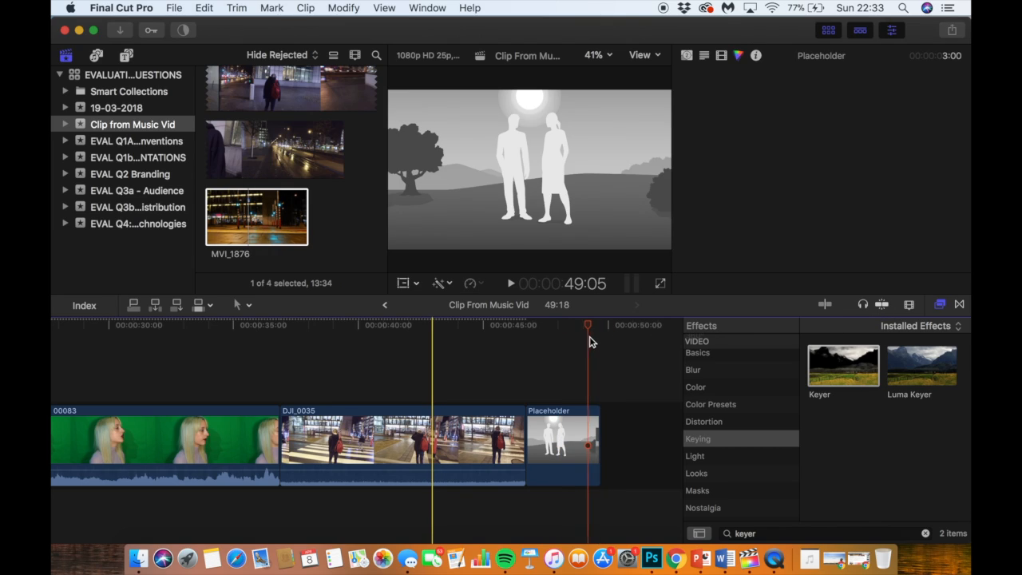
Step: Turn timeline snapping on and snap the playhead to the end of the placeholder clip
{"action": "key", "text": "super+equal"}
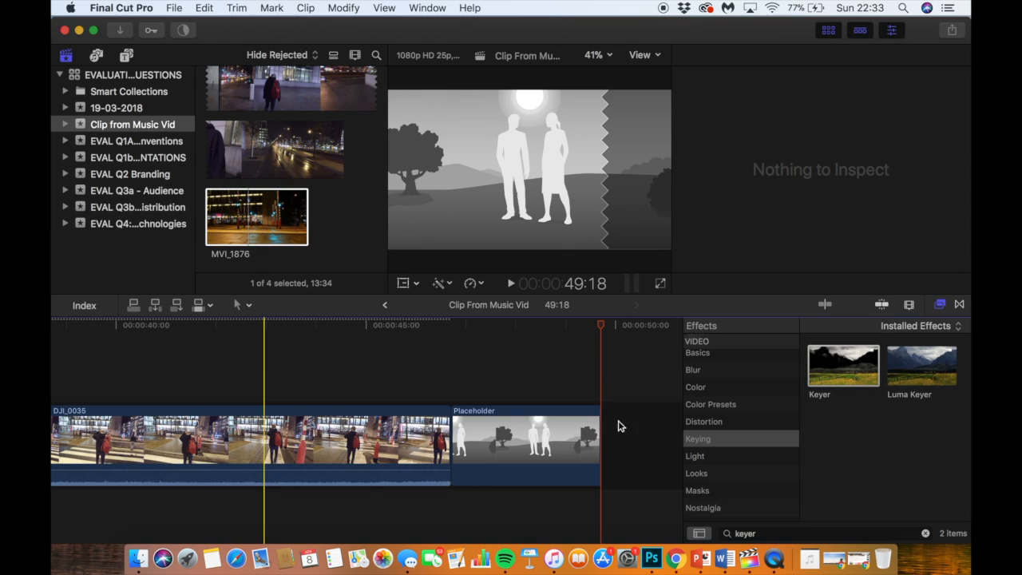
{"action": "left_click", "coordinate": [600, 344]}
{"action": "left_click", "coordinate": [880, 305]}
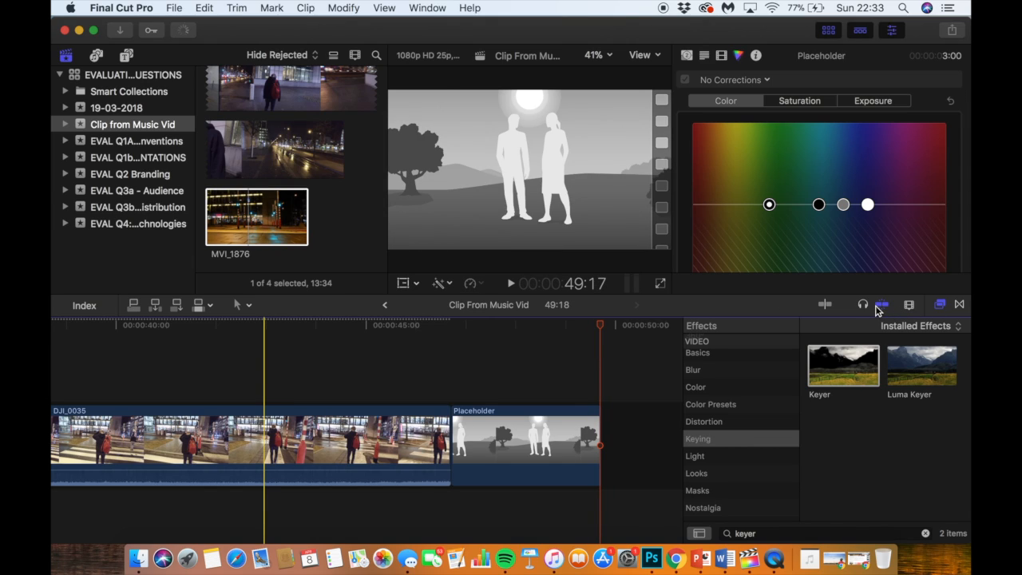
{"action": "left_click", "coordinate": [608, 334]}
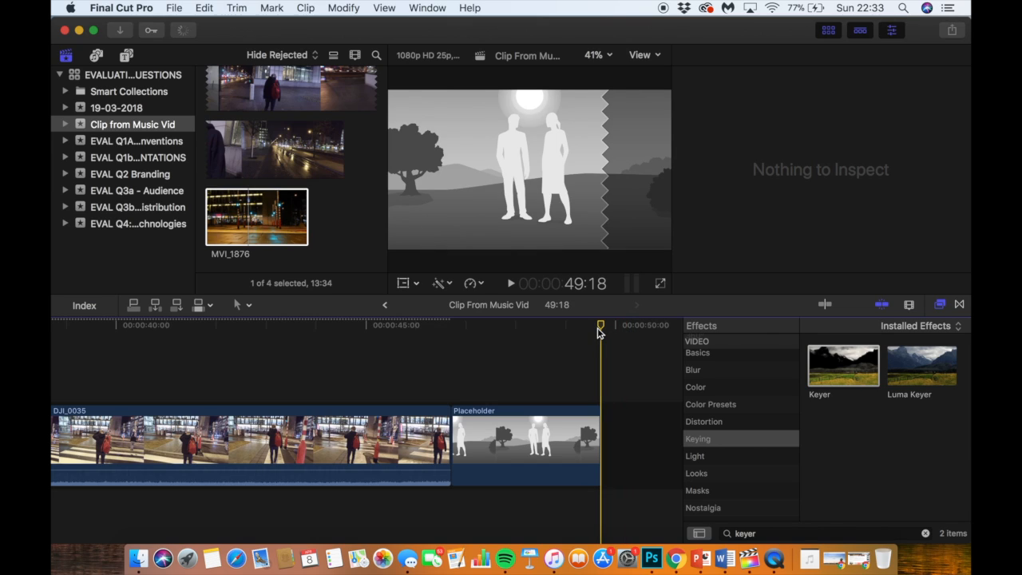
{"action": "left_click", "coordinate": [437, 382]}
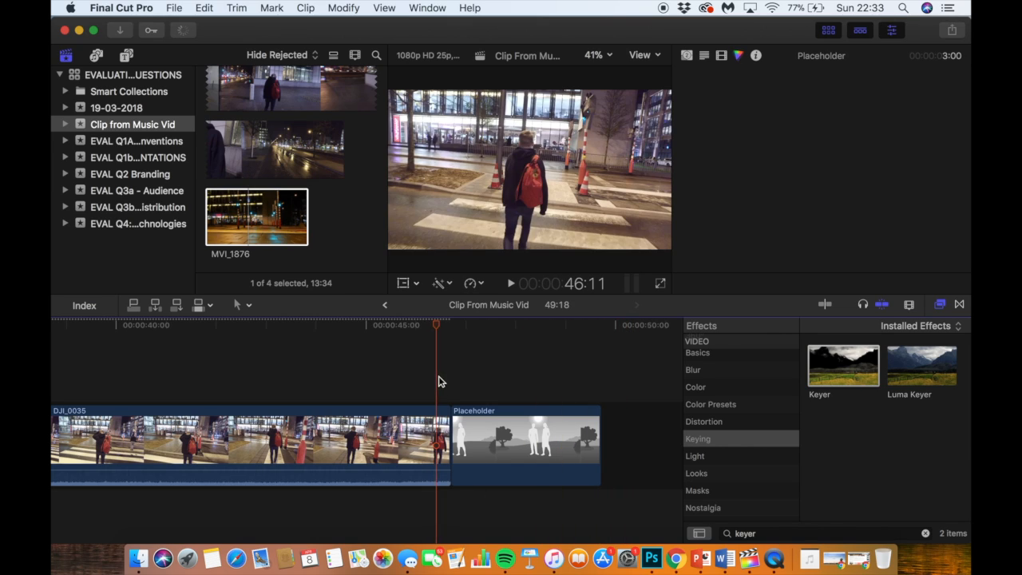
{"action": "left_click", "coordinate": [570, 370]}
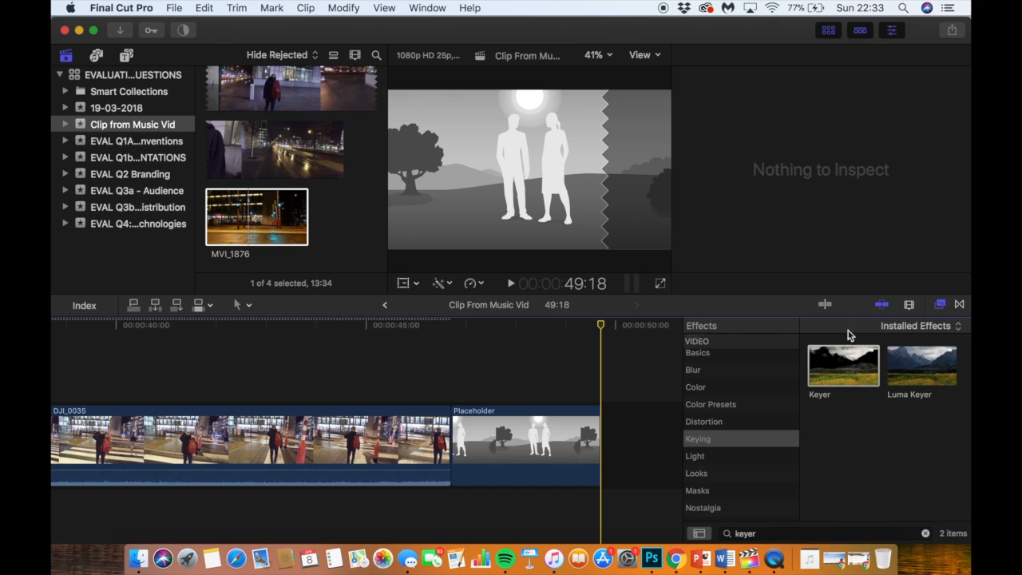
Step: Reduce the clip height in the timeline slightly and lower its zoom level so more clips fit
{"action": "left_click", "coordinate": [910, 307]}
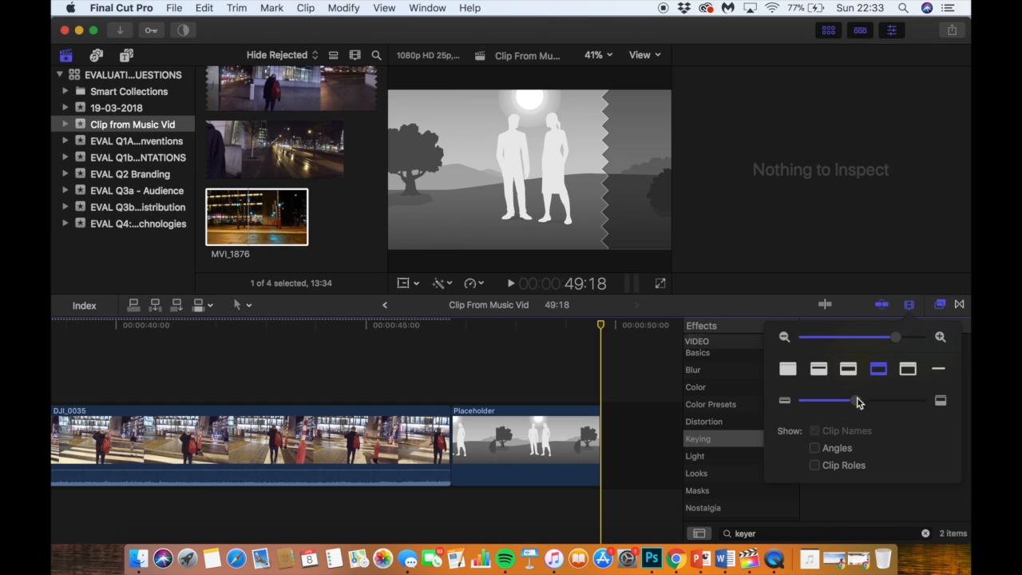
{"action": "mouse_move", "coordinate": [851, 406]}
{"action": "left_mouse_down"}
{"action": "mouse_move", "coordinate": [806, 411]}
{"action": "mouse_move", "coordinate": [886, 406]}
{"action": "mouse_move", "coordinate": [834, 408]}
{"action": "mouse_move", "coordinate": [844, 405]}
{"action": "left_mouse_up"}
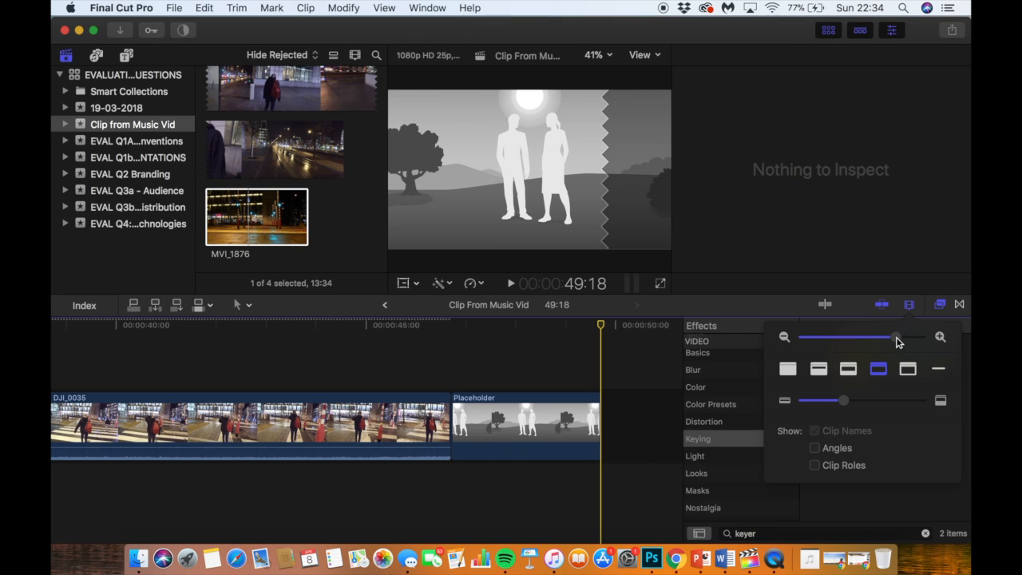
{"action": "left_click_drag", "start_coordinate": [895, 338], "coordinate": [872, 345]}
{"action": "left_click", "coordinate": [636, 420]}
Step: Browse the installed effects categories, including All Video & Audio, Color and Blur, and return to all video effects
{"action": "scroll", "coordinate": [778, 414], "scroll_direction": "up", "scroll_amount": 2}
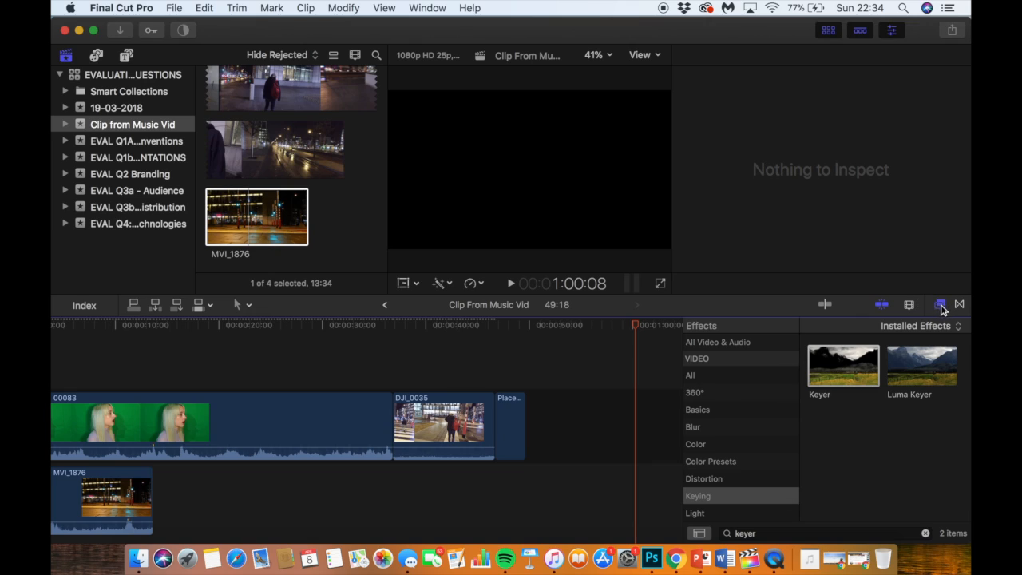
{"action": "scroll", "coordinate": [712, 495], "scroll_direction": "down", "scroll_amount": 3}
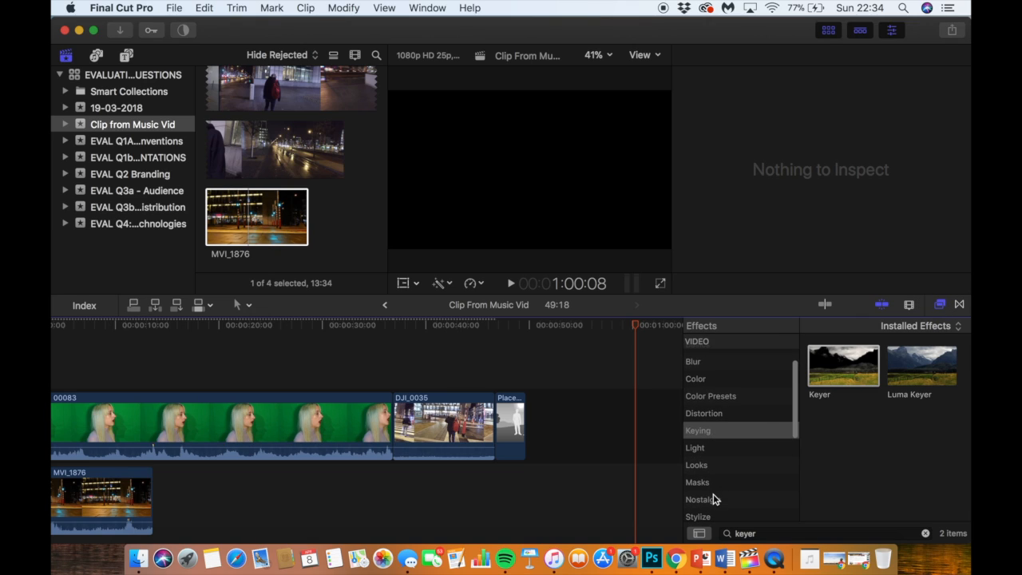
{"action": "scroll", "coordinate": [713, 479], "scroll_direction": "up", "scroll_amount": 3}
{"action": "left_click", "coordinate": [710, 375]}
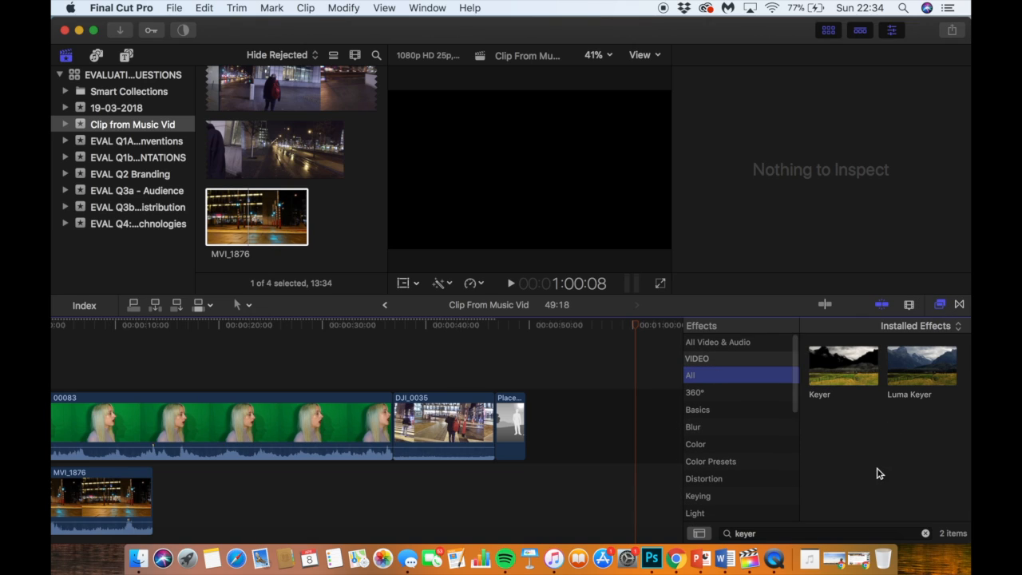
{"action": "left_click", "coordinate": [455, 372]}
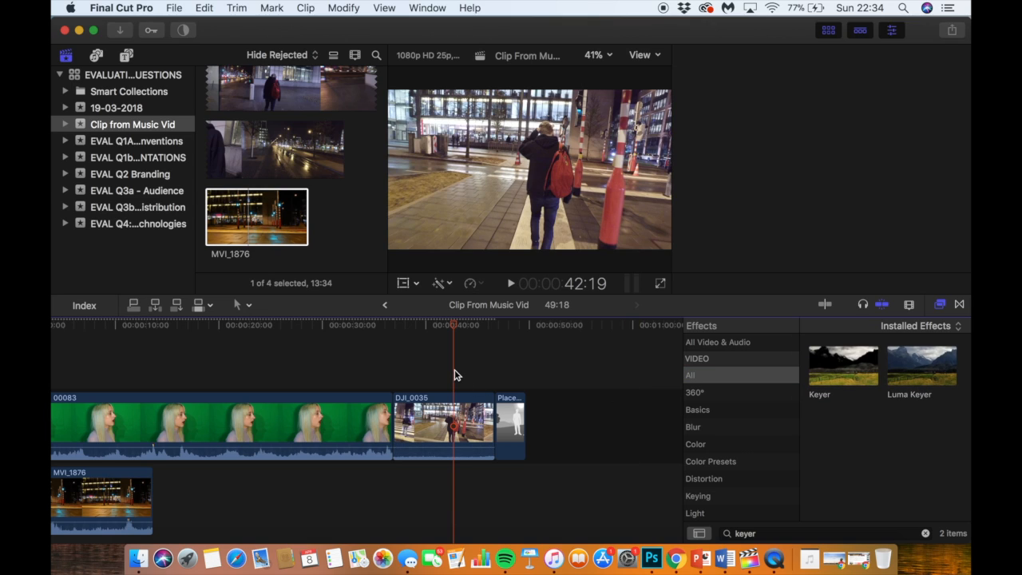
{"action": "left_click", "coordinate": [757, 375]}
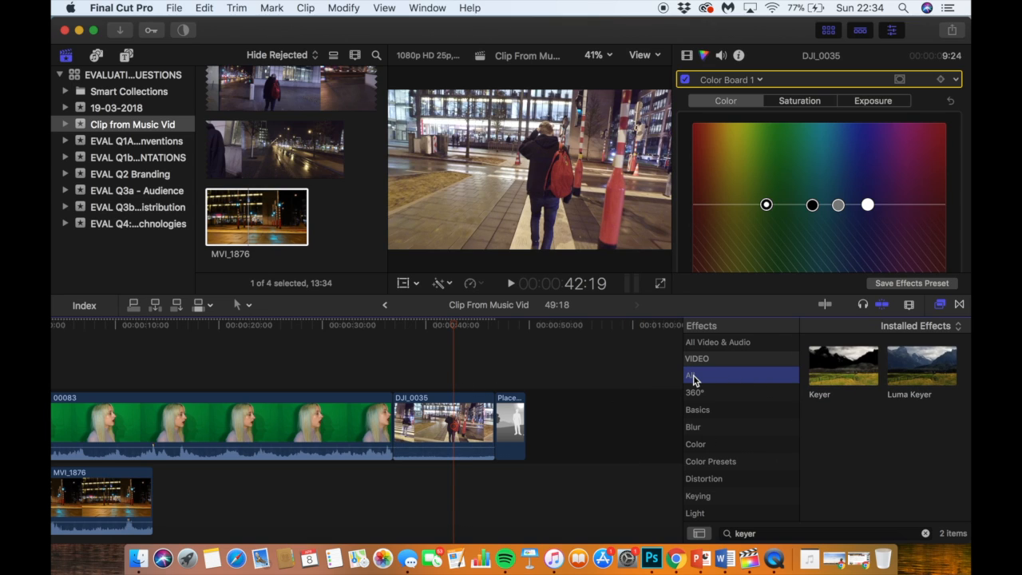
{"action": "left_click", "coordinate": [896, 431]}
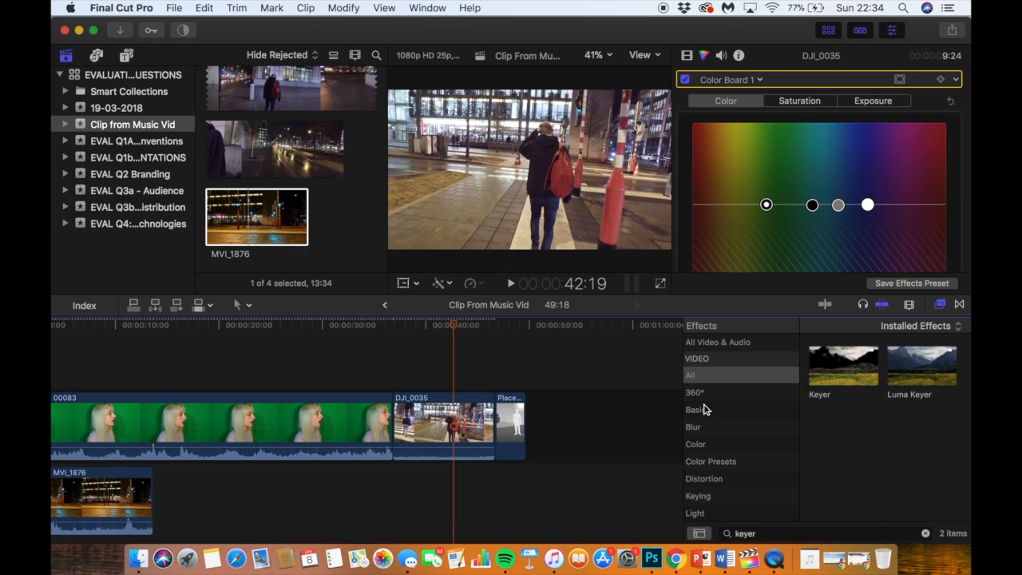
{"action": "left_click", "coordinate": [693, 377]}
{"action": "left_click", "coordinate": [711, 341]}
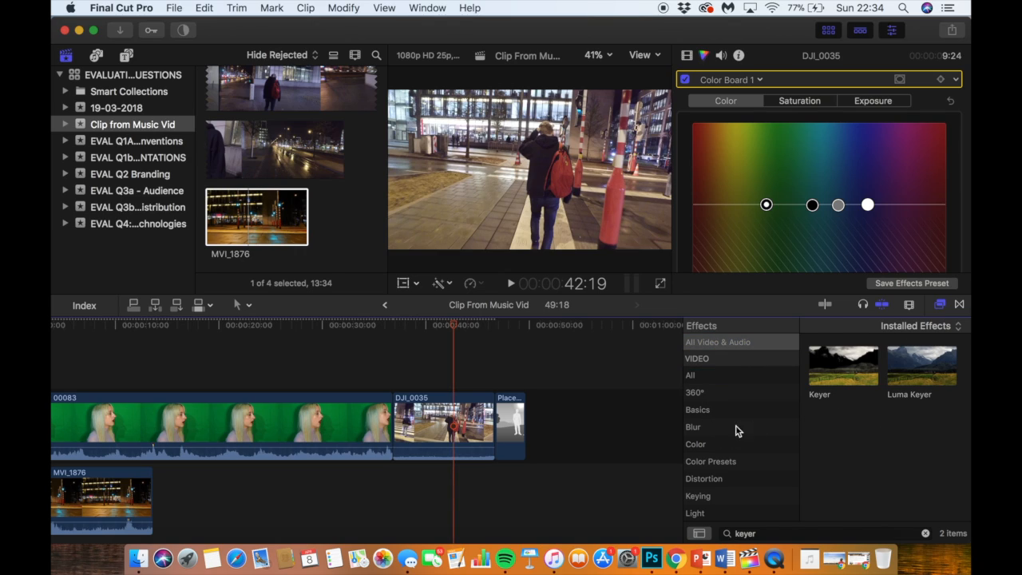
{"action": "left_click", "coordinate": [711, 444]}
{"action": "left_click", "coordinate": [698, 430]}
{"action": "left_click", "coordinate": [699, 382]}
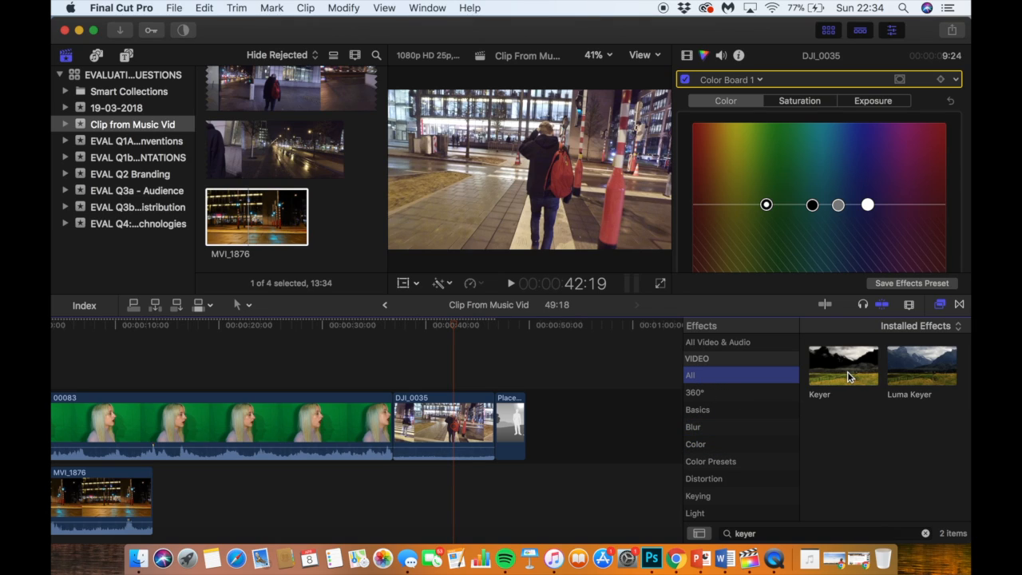
Step: Preview the Keyer effect on clip DJI_0035 without applying it
{"action": "left_click", "coordinate": [879, 369]}
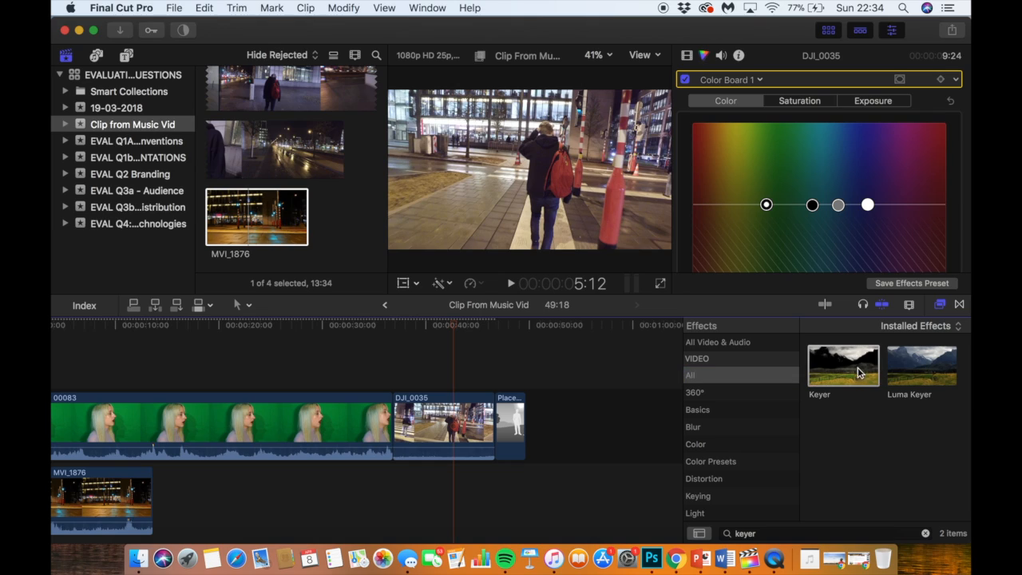
{"action": "left_click", "coordinate": [438, 365]}
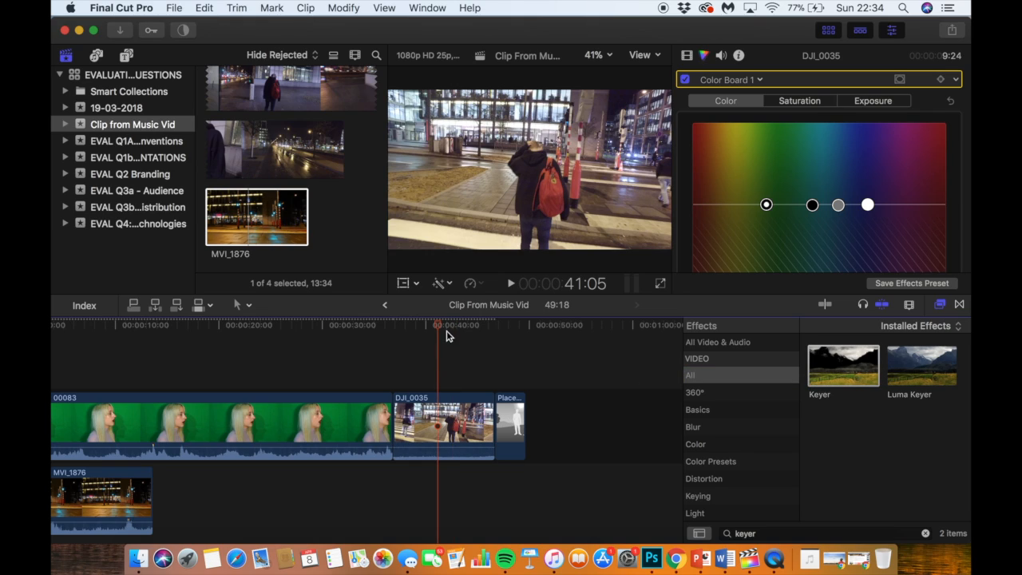
{"action": "left_click", "coordinate": [822, 363]}
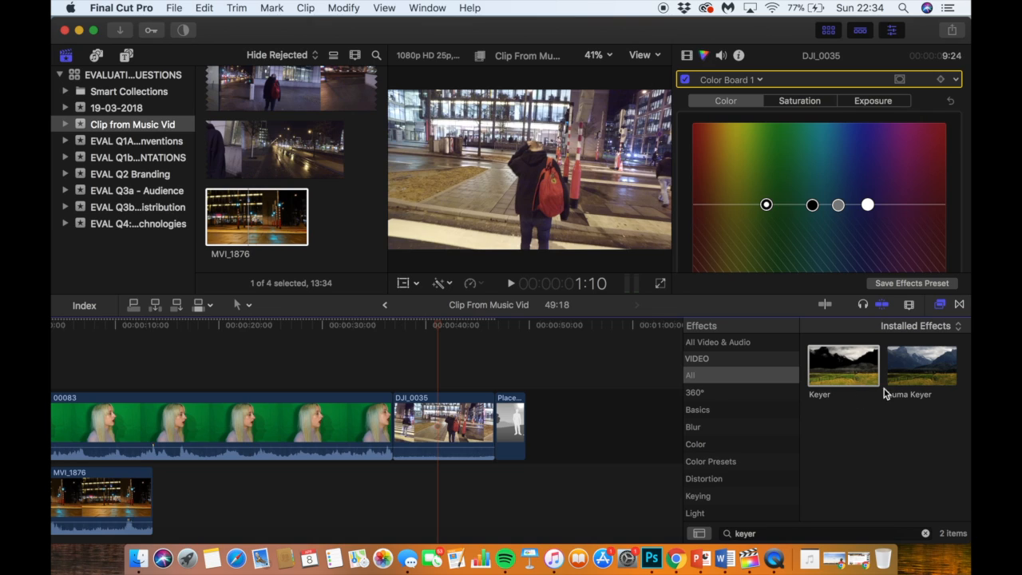
Step: Review the whole timeline from the start of clip 00083 to the placeholder at its end
{"action": "left_click", "coordinate": [401, 376]}
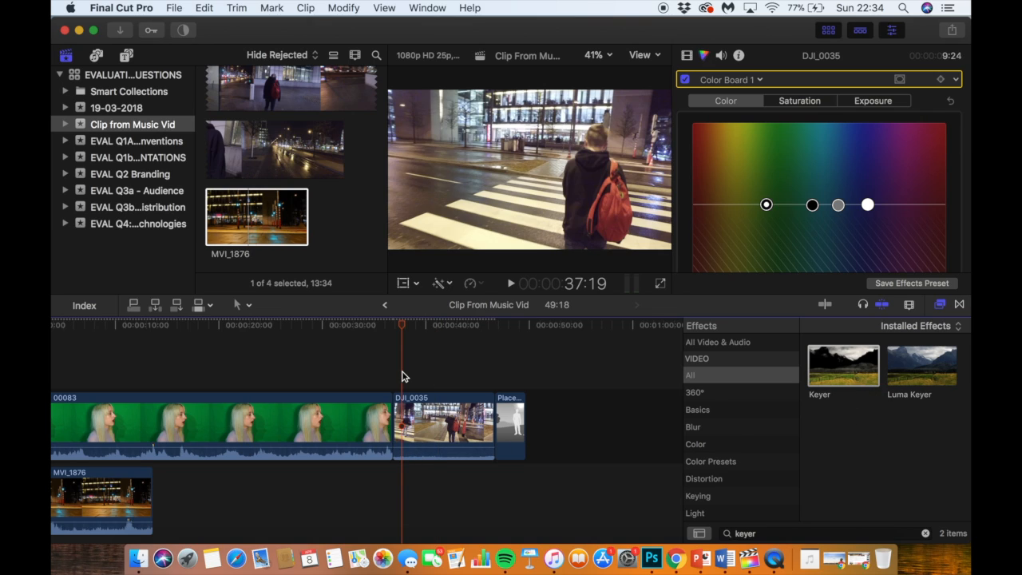
{"action": "scroll", "coordinate": [402, 376], "scroll_direction": "left", "scroll_amount": 5}
{"action": "scroll", "coordinate": [401, 376], "scroll_direction": "right", "scroll_amount": 3}
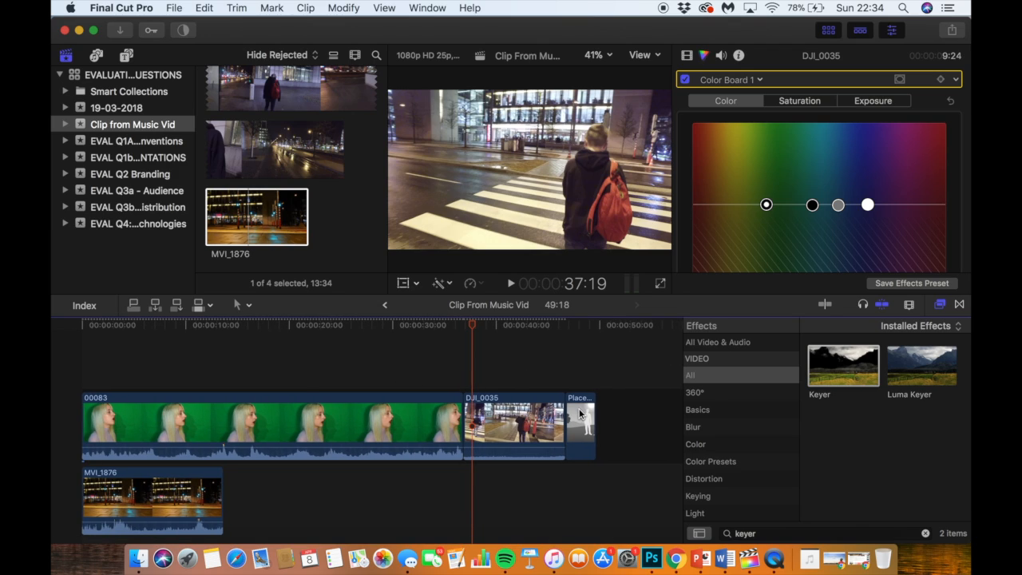
{"action": "key", "text": "super+minus"}
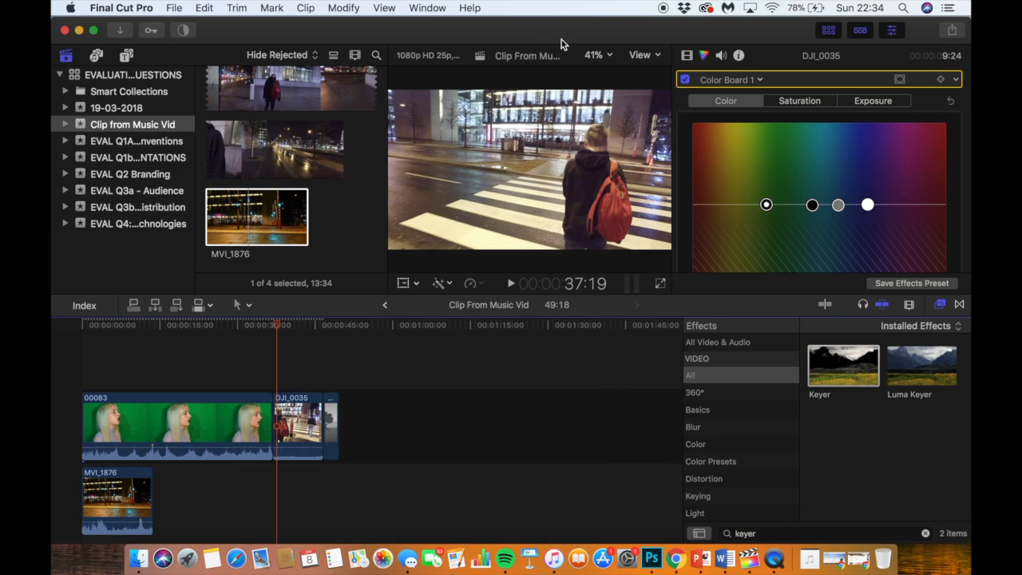